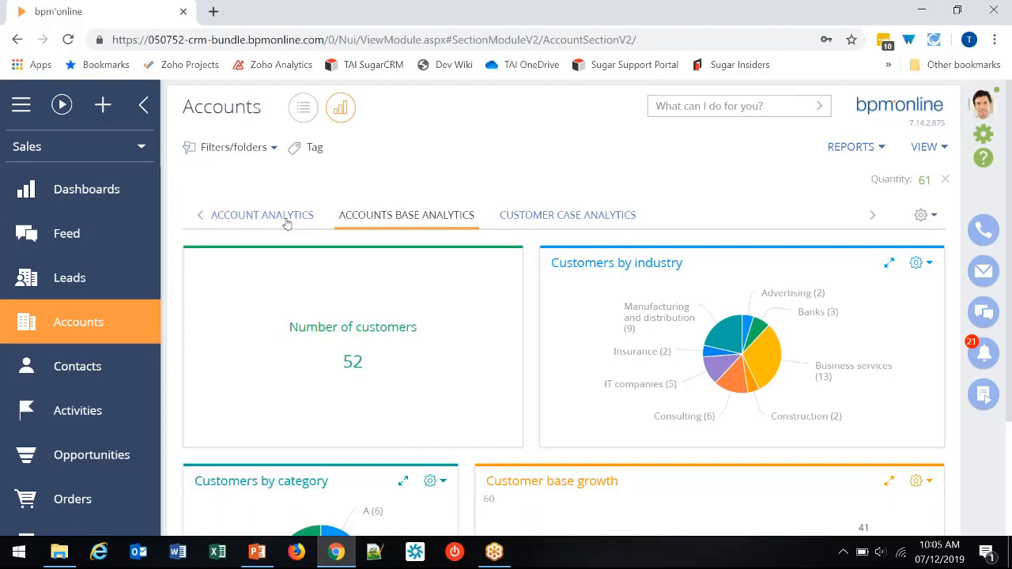
- Open the Account Analytics dashboard and review its customer growth, inactive customers and customer count widgets
left_click(287, 222)
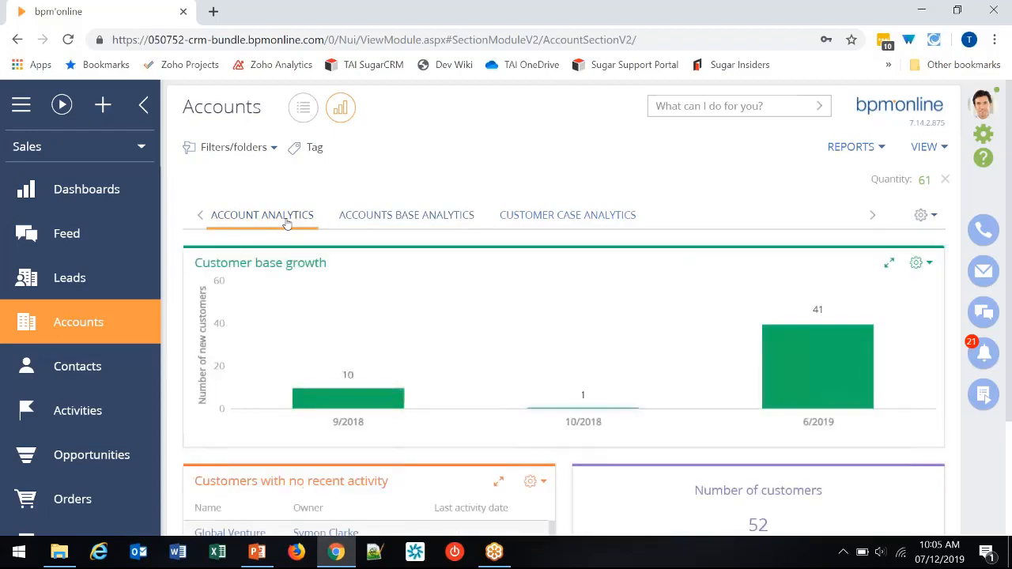
scroll(485, 236, "down", 2)
scroll(485, 235, "up", 2)
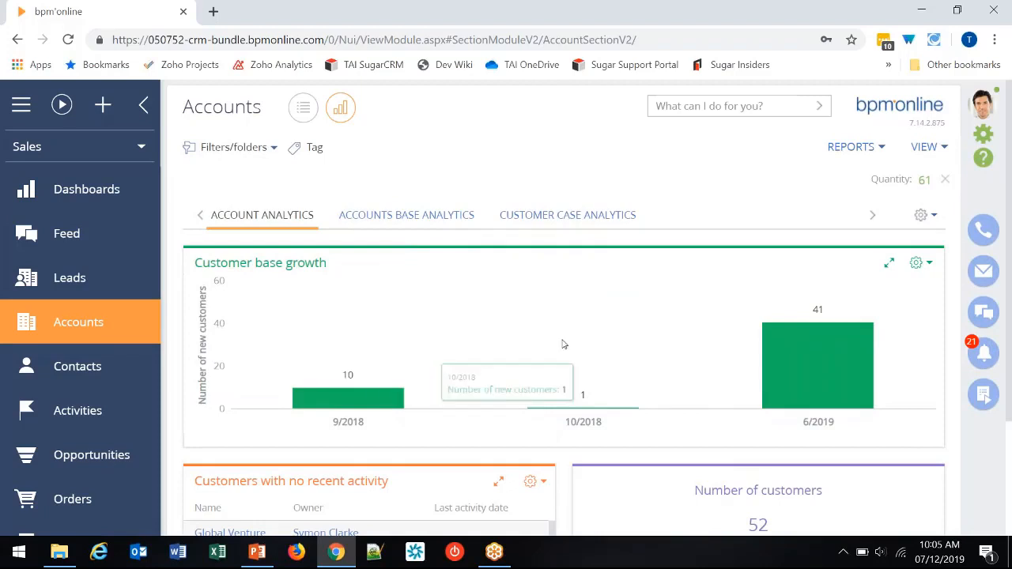
scroll(551, 333, "down", 1)
scroll(551, 333, "down", 3)
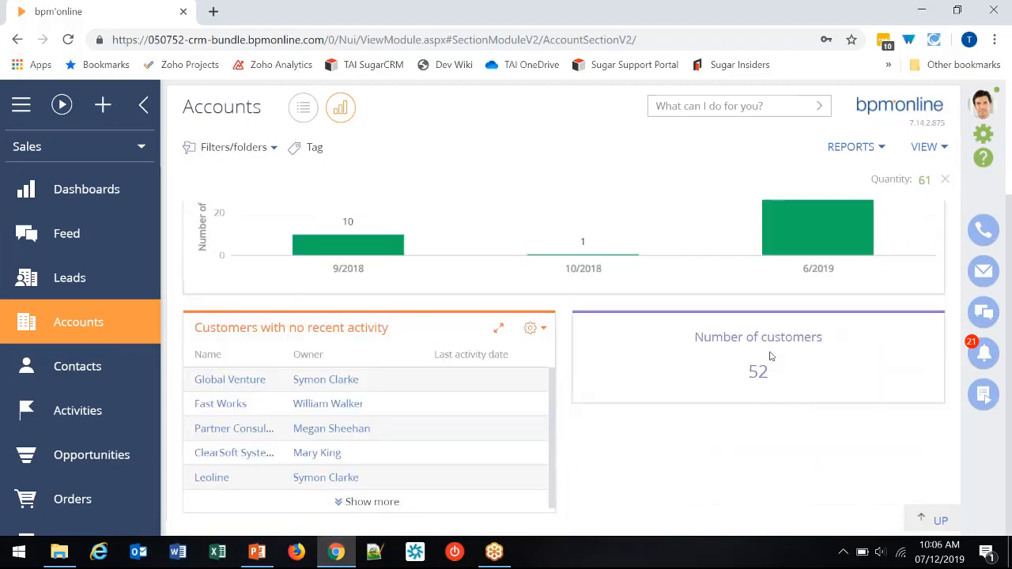
scroll(532, 330, "up", 4)
- Switch to the Accounts Base Analytics dashboard and review its customer charts
left_click(397, 216)
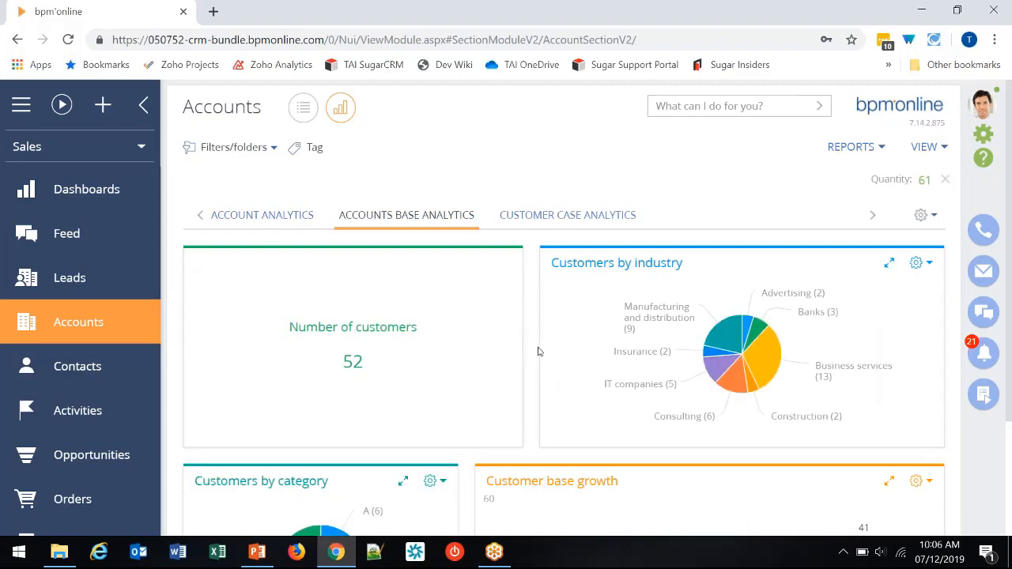
scroll(522, 357, "down", 2)
scroll(520, 355, "down", 2)
scroll(517, 357, "up", 4)
- Filter the account dashboard by the Sample records favorite folder and review the charts
left_click(259, 153)
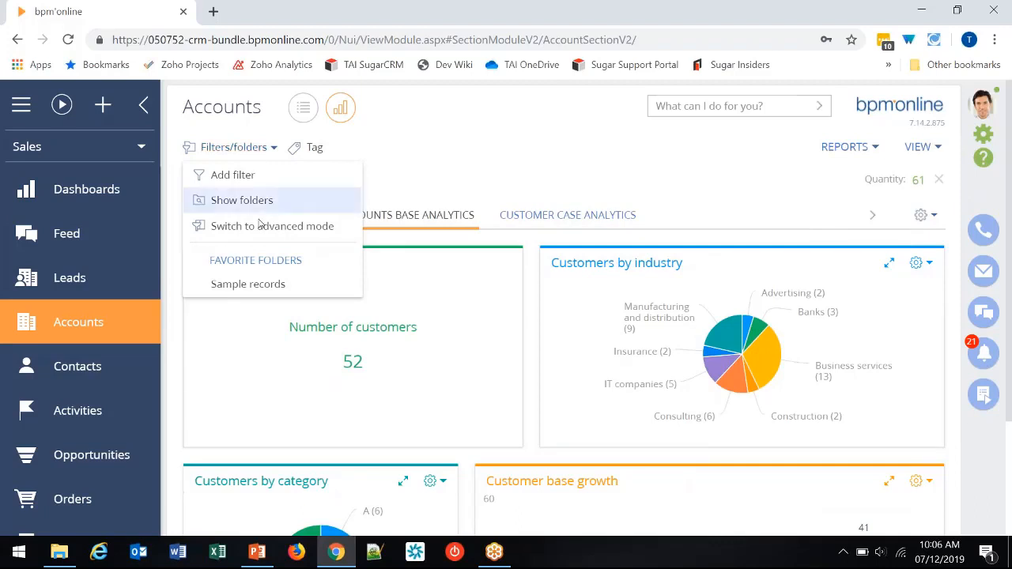
left_click(258, 286)
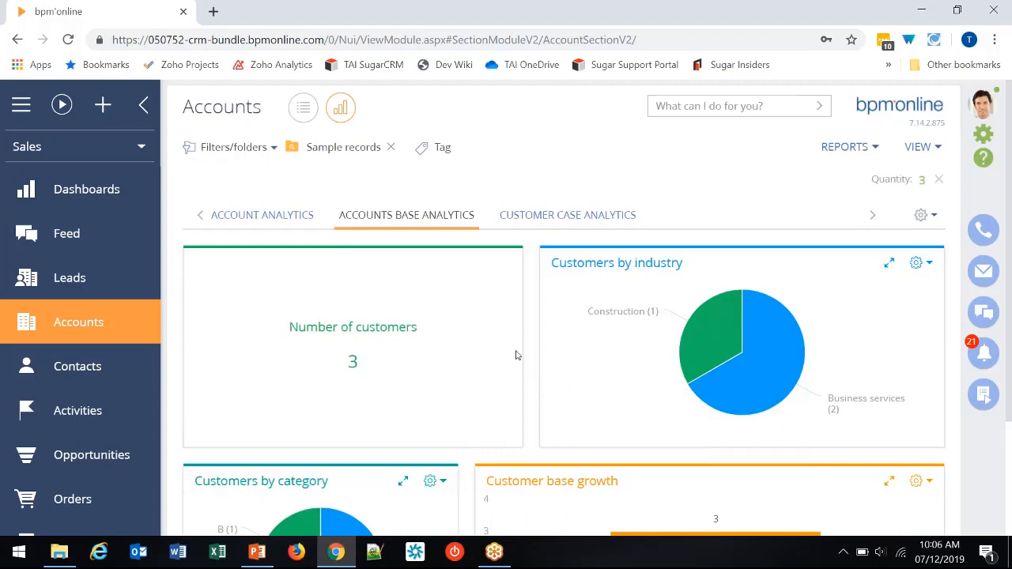
scroll(516, 355, "down", 2)
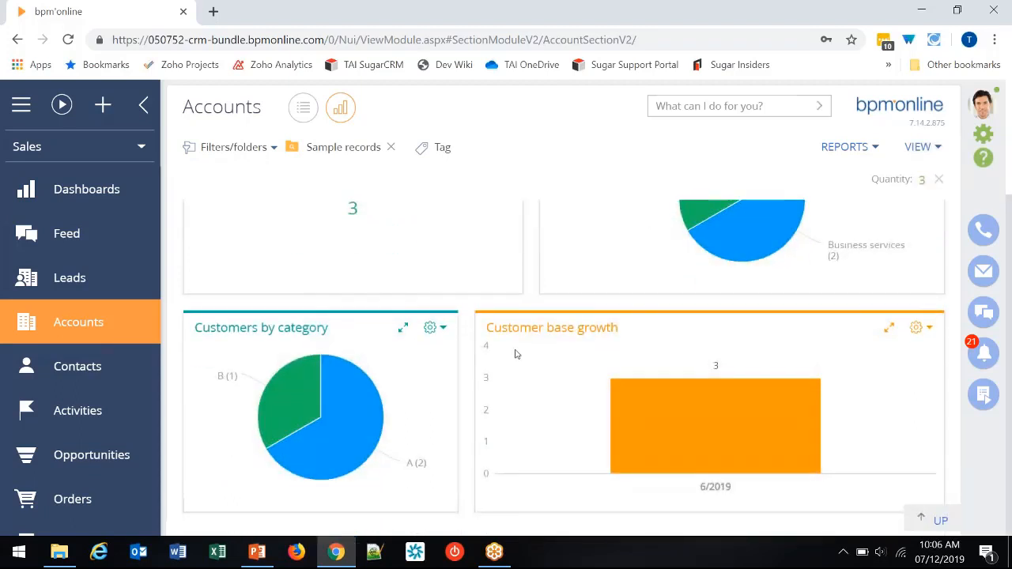
scroll(515, 353, "up", 2)
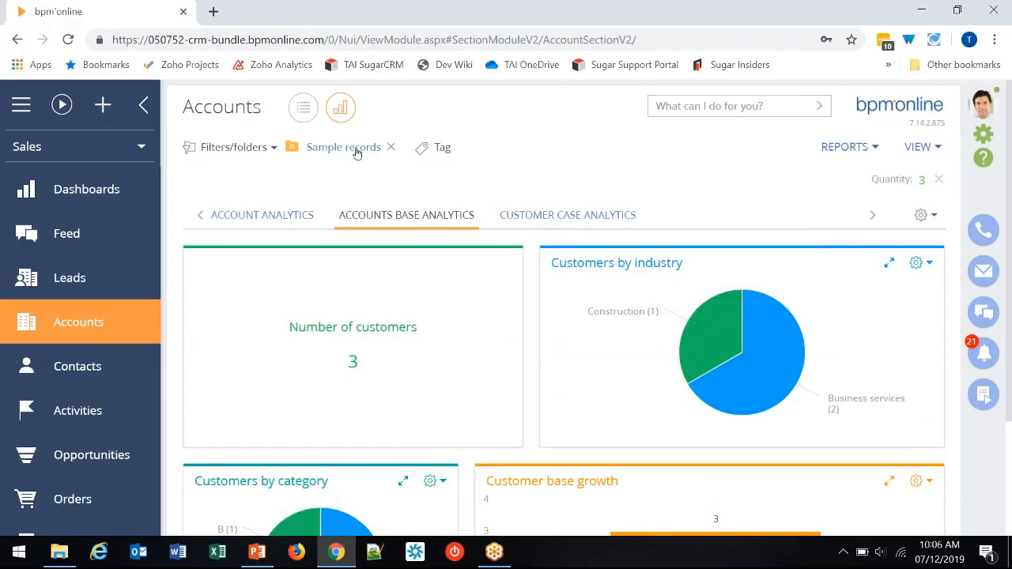
- Remove the Sample records folder filter from the accounts and check the available filter options
left_click(389, 148)
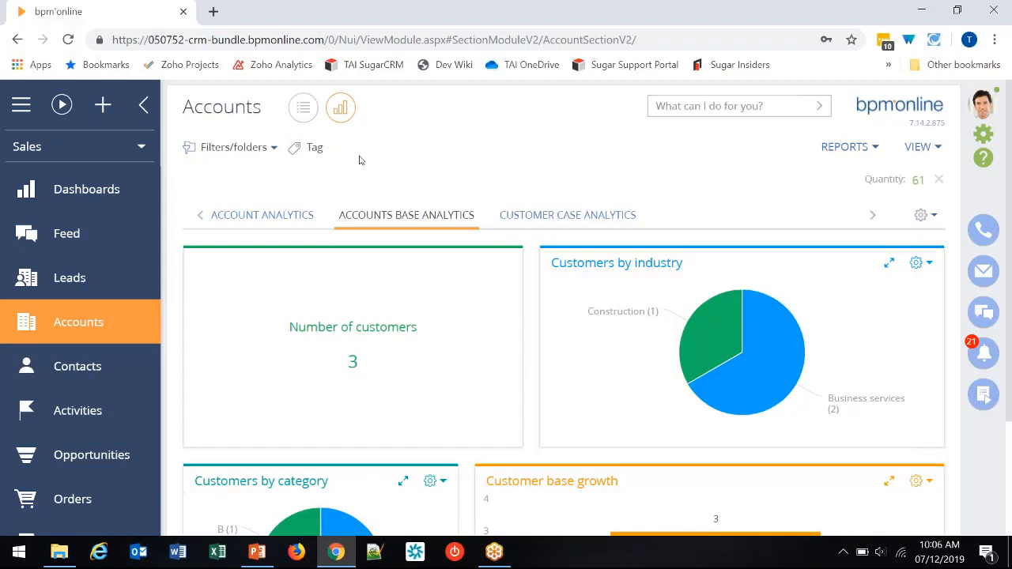
left_click(267, 154)
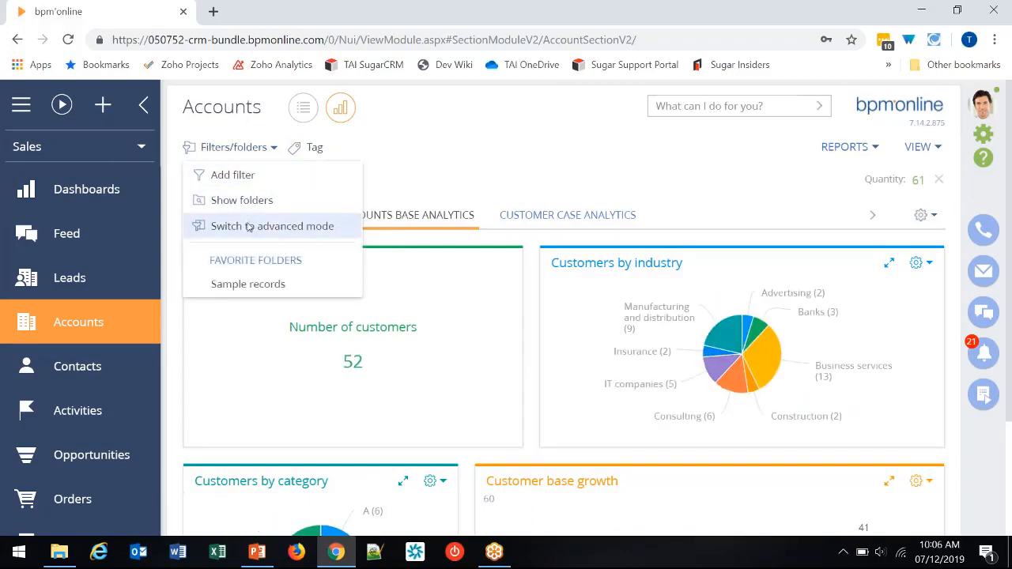
left_click(264, 148)
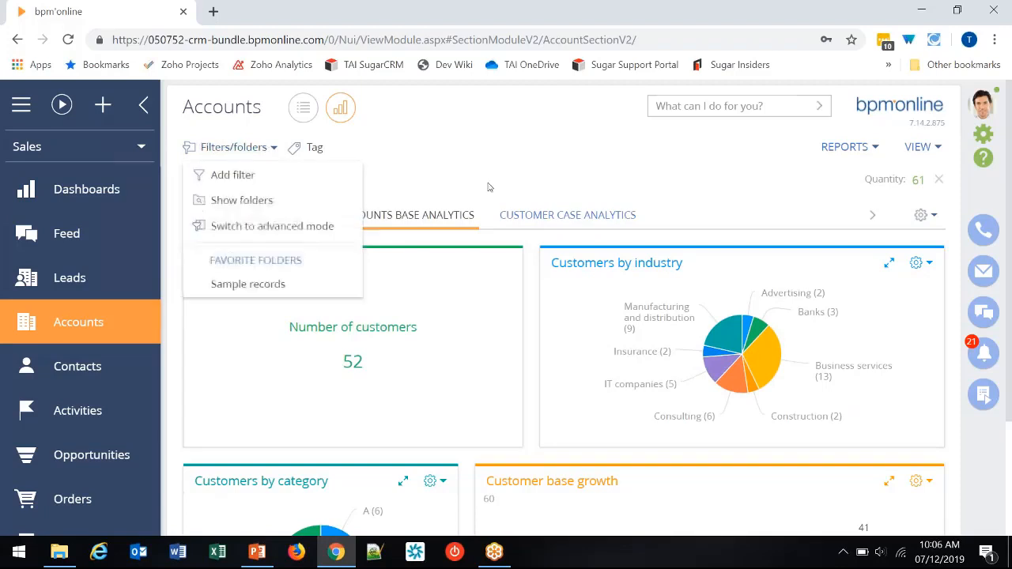
left_click(507, 157)
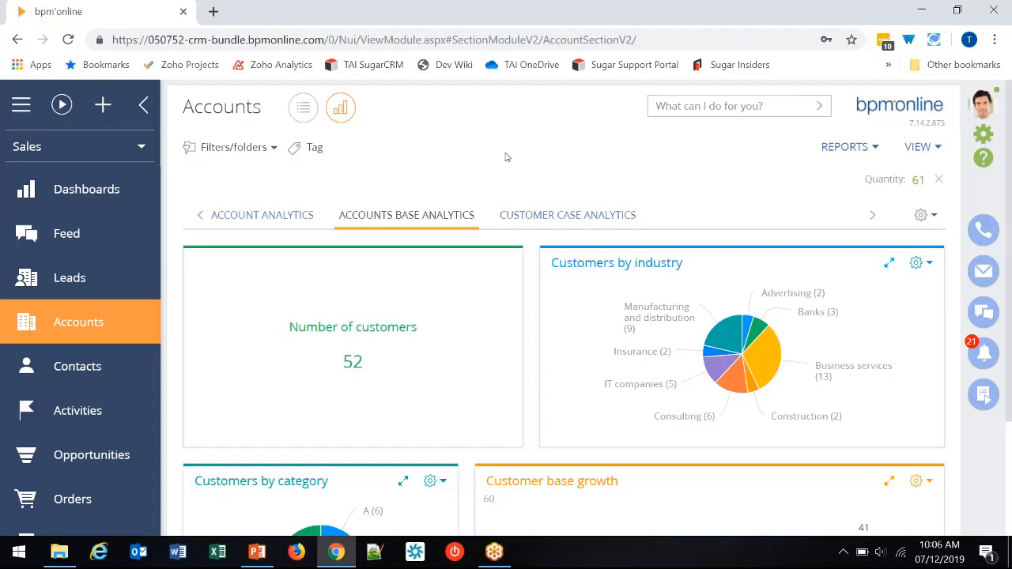
- Go to the Dashboards section and review the Sales Rep Dashboard through its list of overdue tasks
left_click(106, 190)
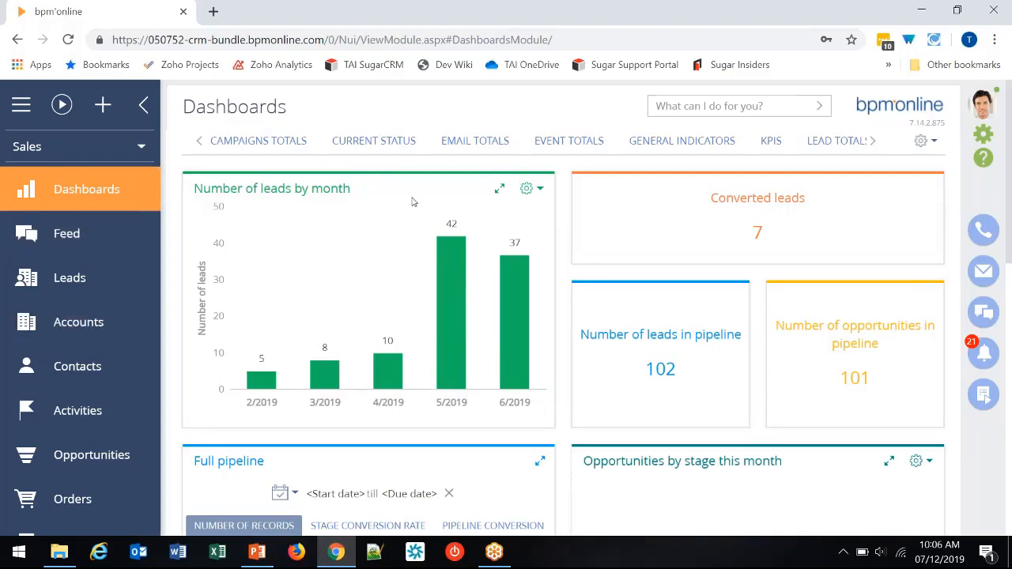
left_click(871, 141)
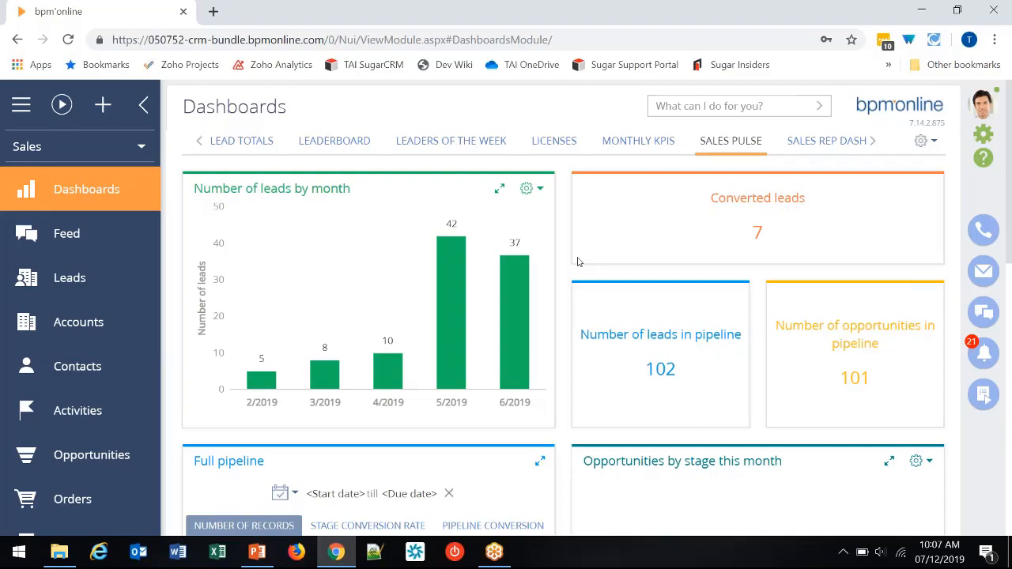
left_click(838, 140)
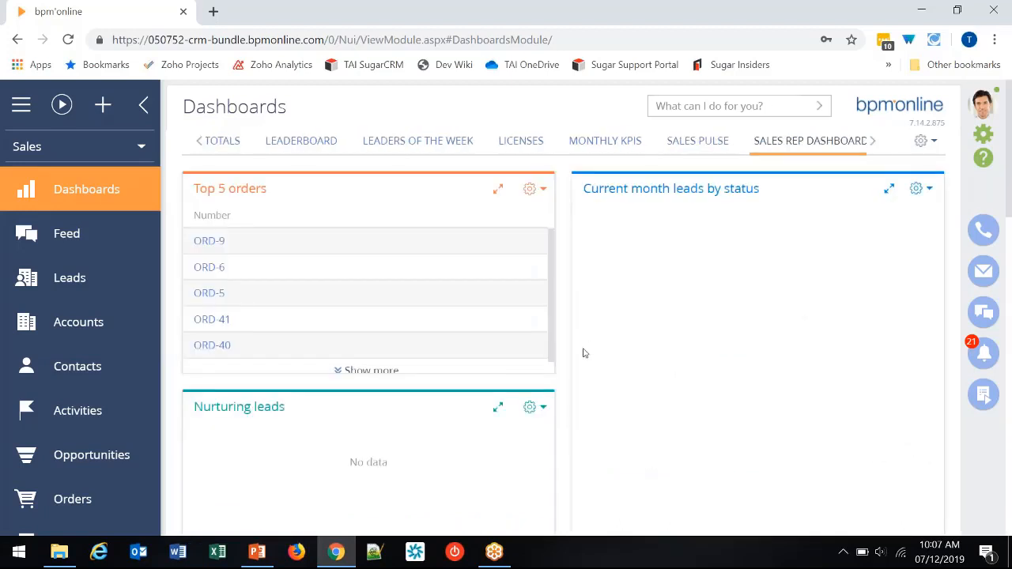
scroll(583, 354, "down", 5)
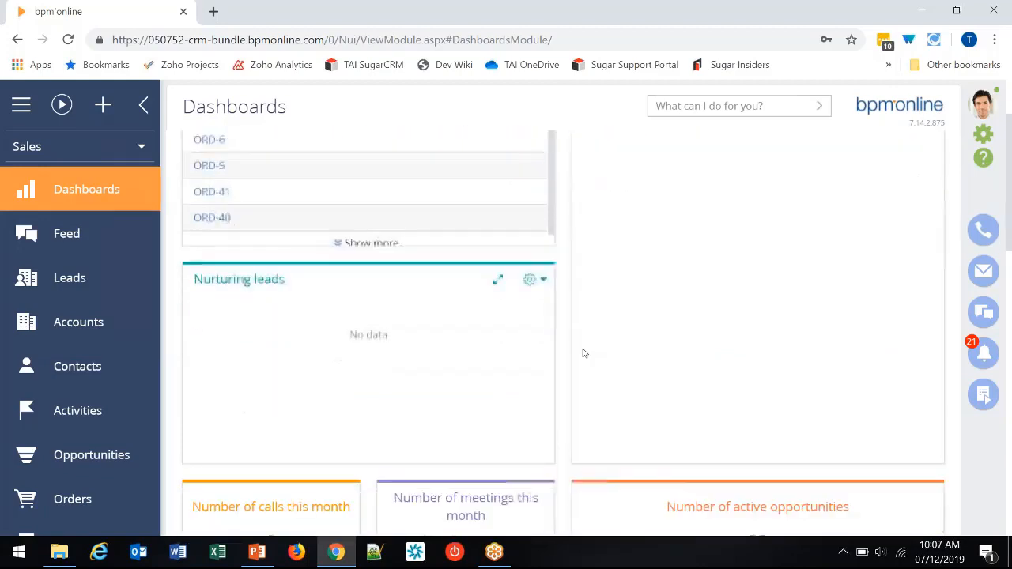
scroll(583, 353, "down", 5)
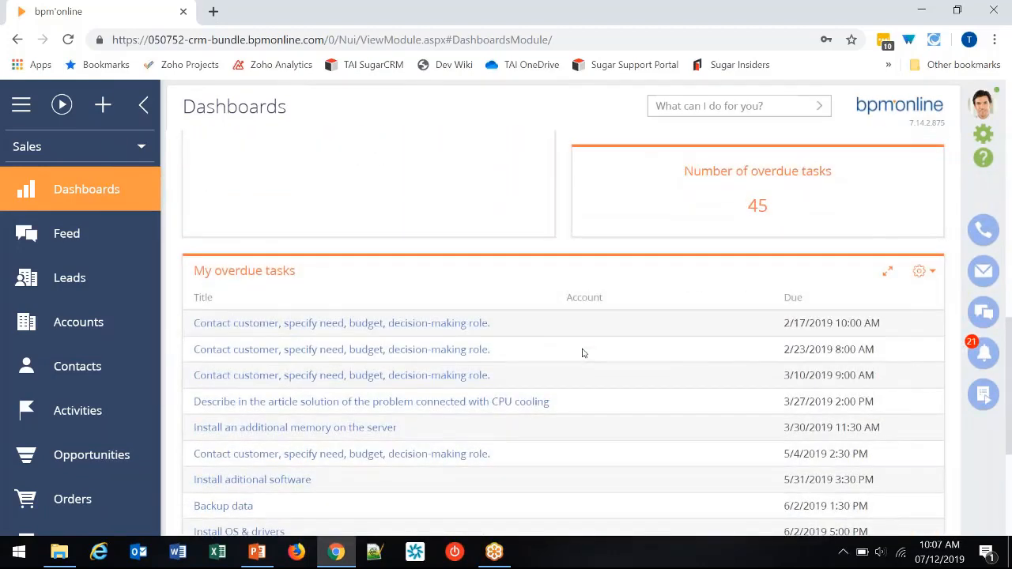
scroll(582, 353, "up", 10)
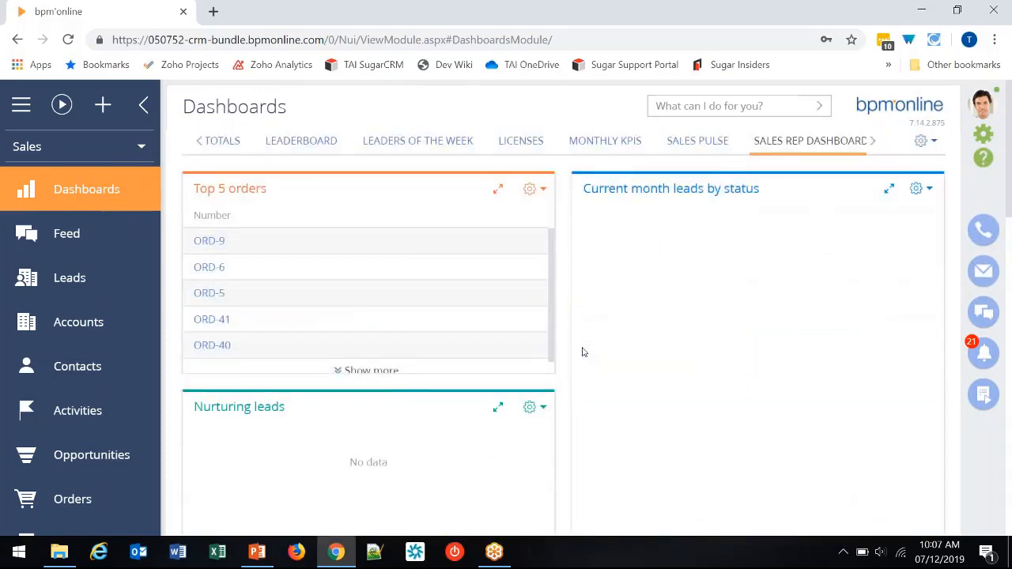
- Create a new dashboard panel with the title "User Group"
left_click(925, 144)
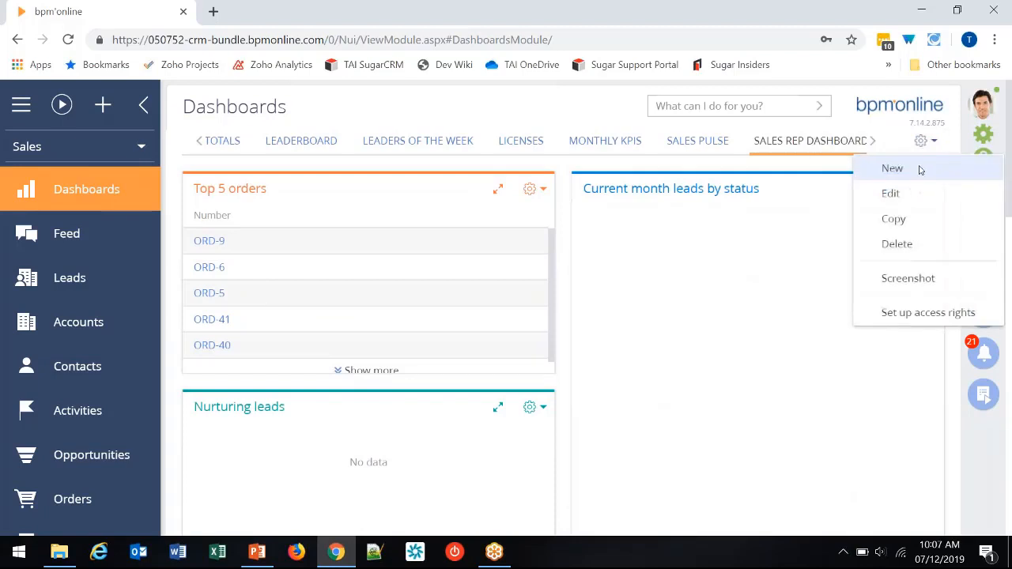
left_click(919, 170)
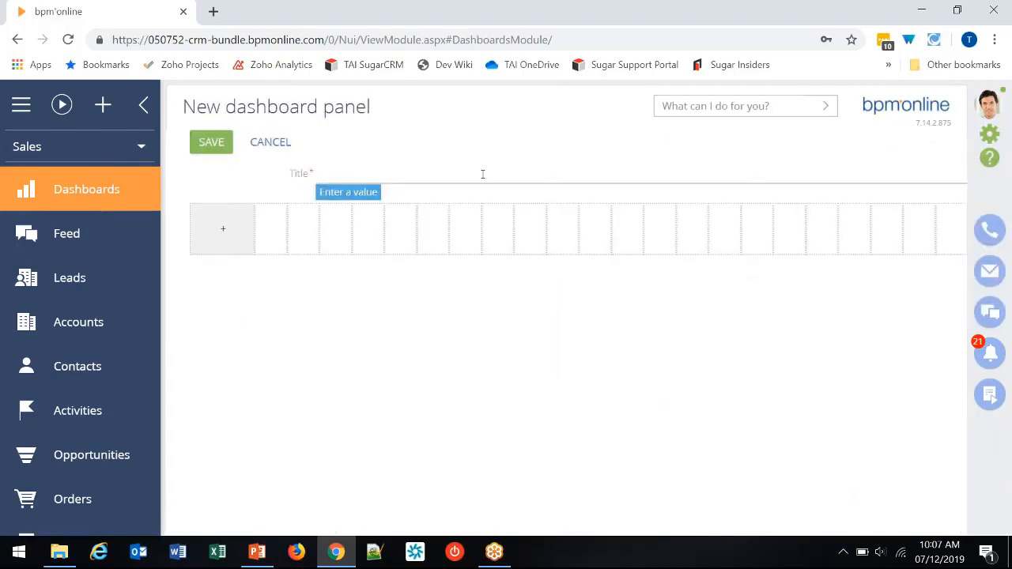
left_click(483, 174)
type("User Group")
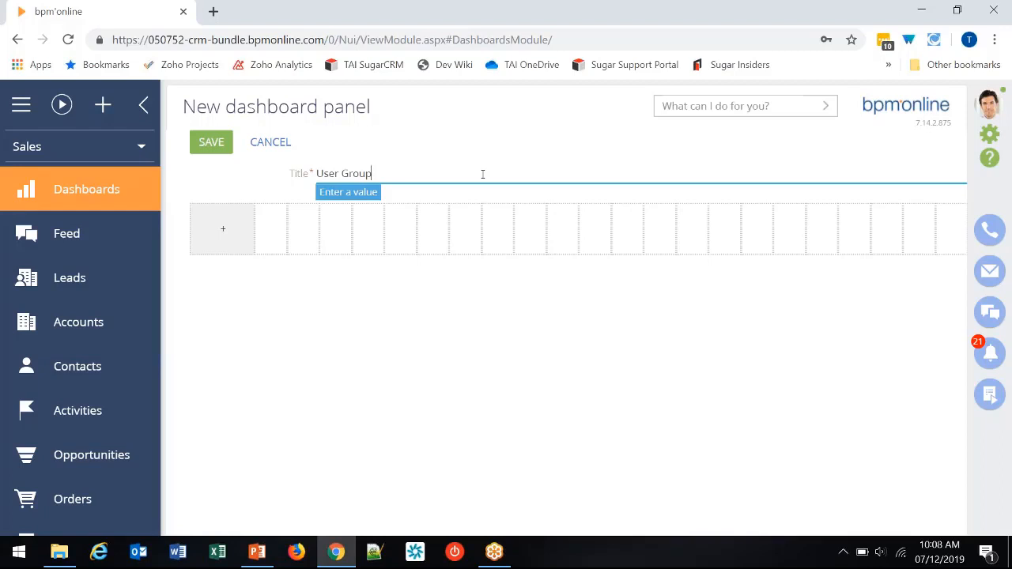
- Add a metric to the dashboard panel and title it "# of Open Opportunities"
left_click(217, 237)
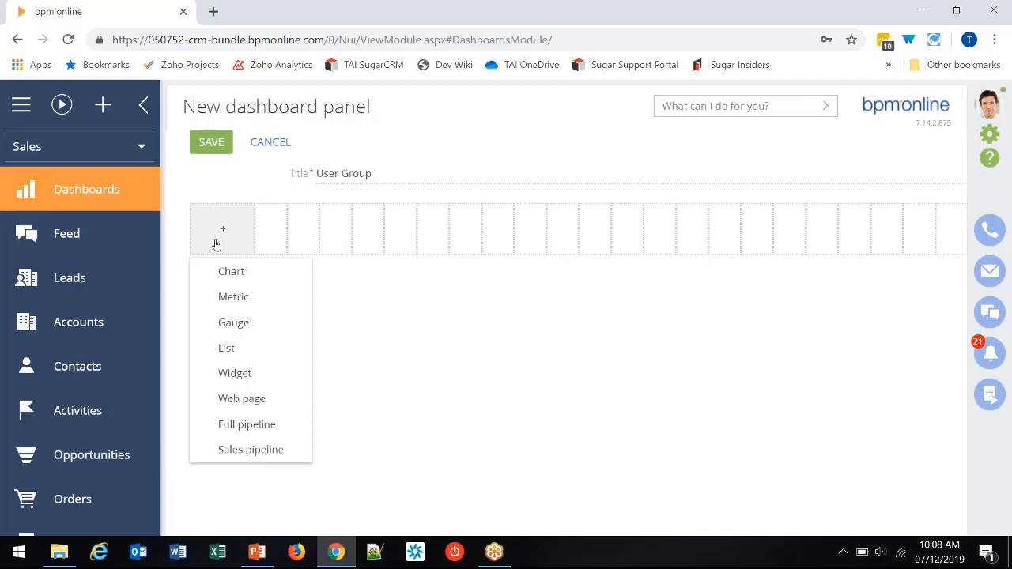
left_click(248, 299)
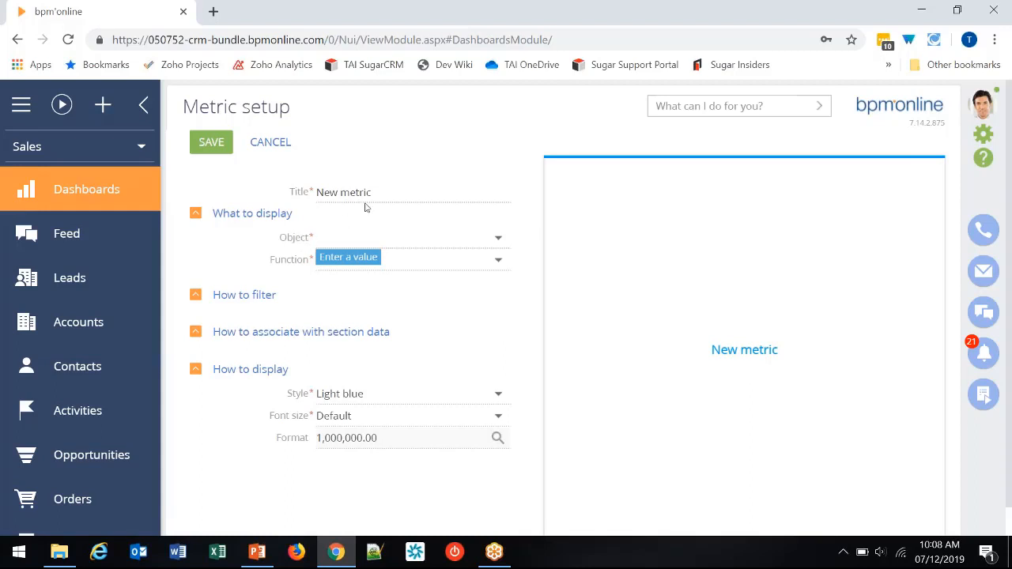
left_click_drag(377, 197, 318, 197)
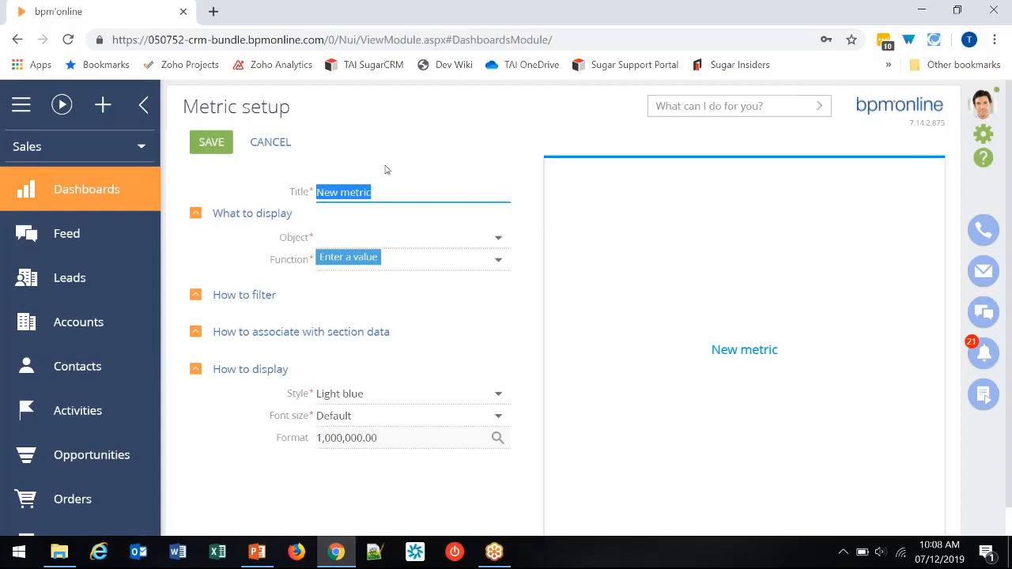
type("# of")
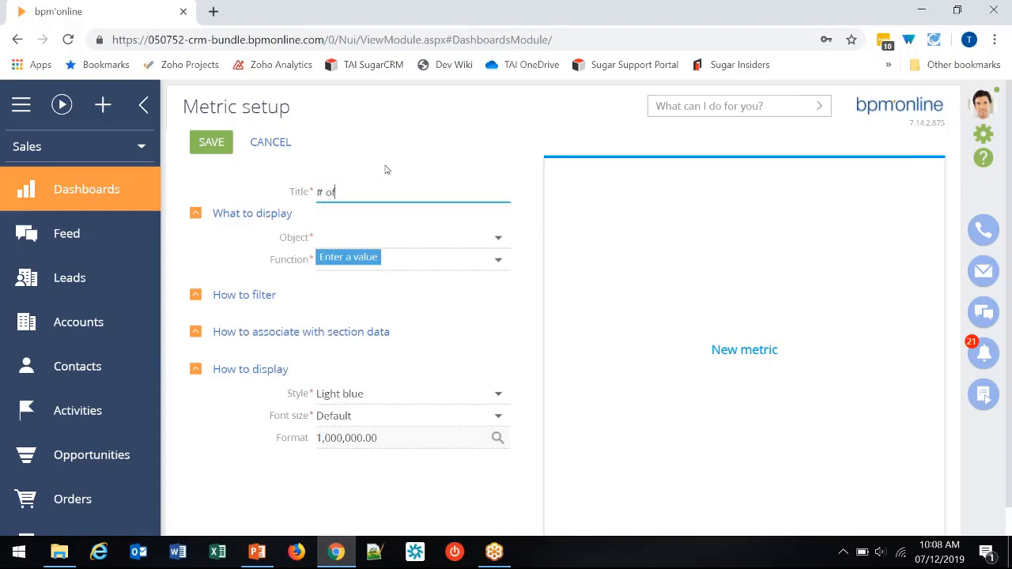
type(" Open Opportunities")
- Set the metric's object to Opportunity and keep count as its function
left_click(387, 237)
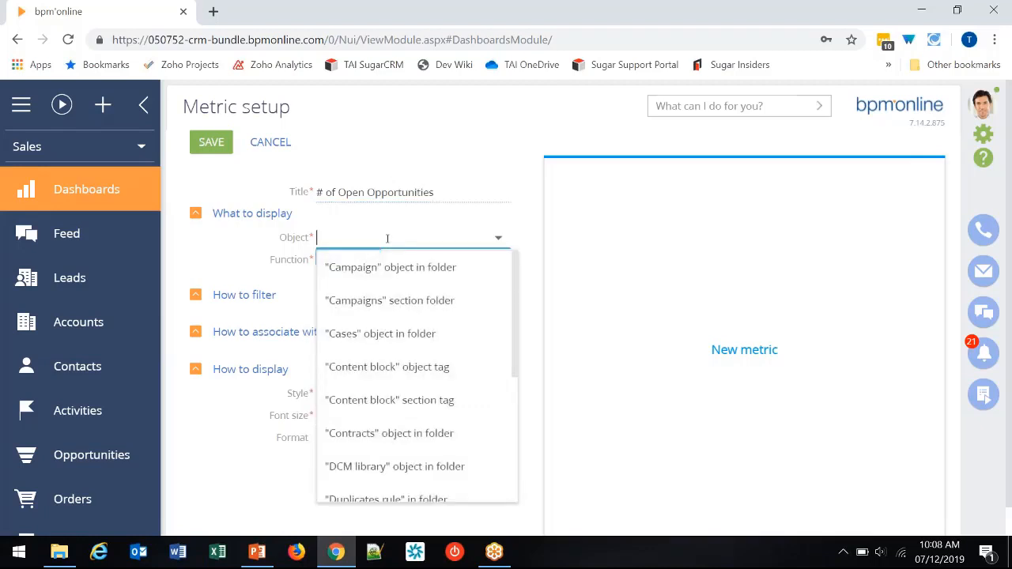
type("opp")
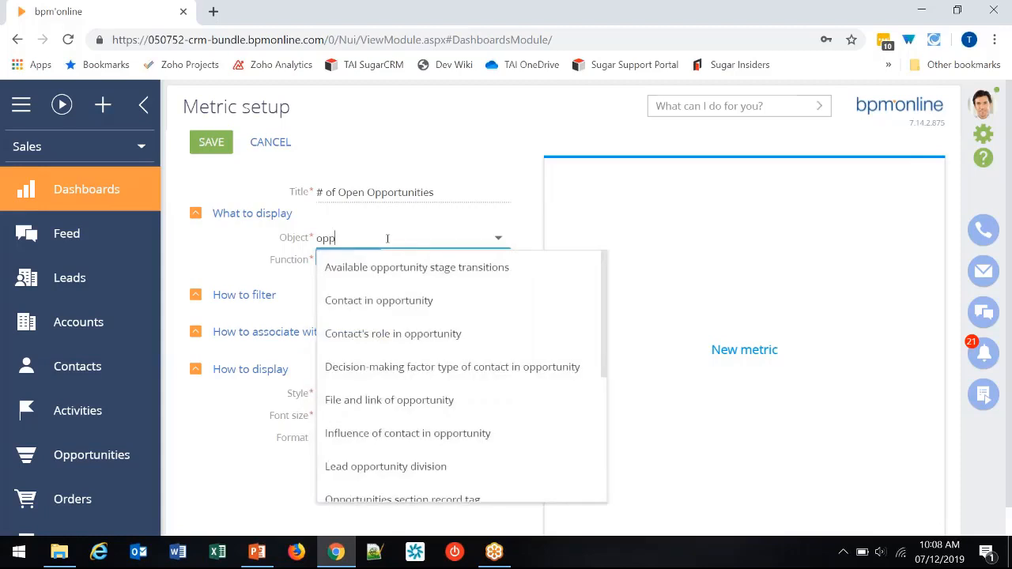
scroll(413, 339, "down", 5)
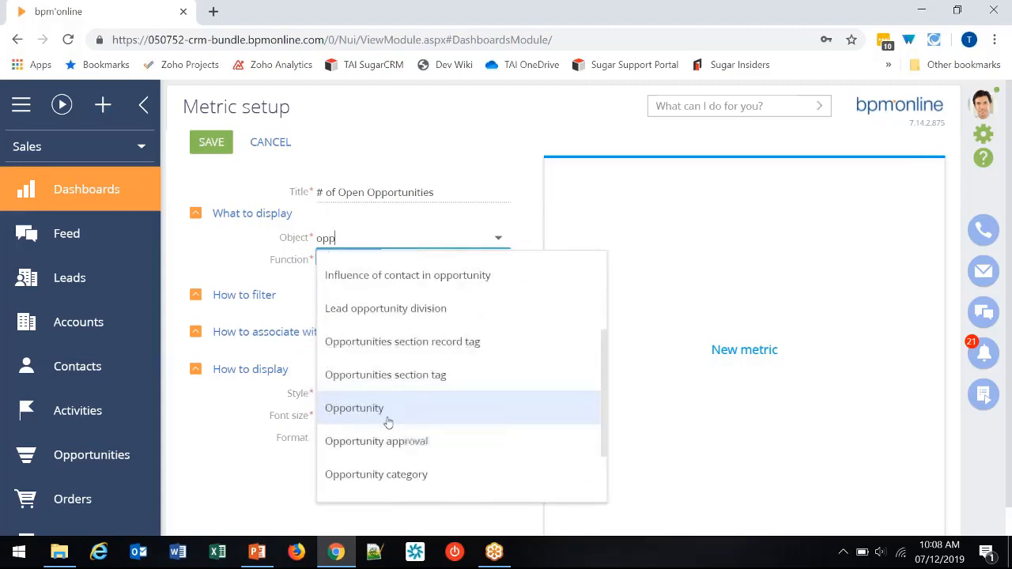
left_click(388, 409)
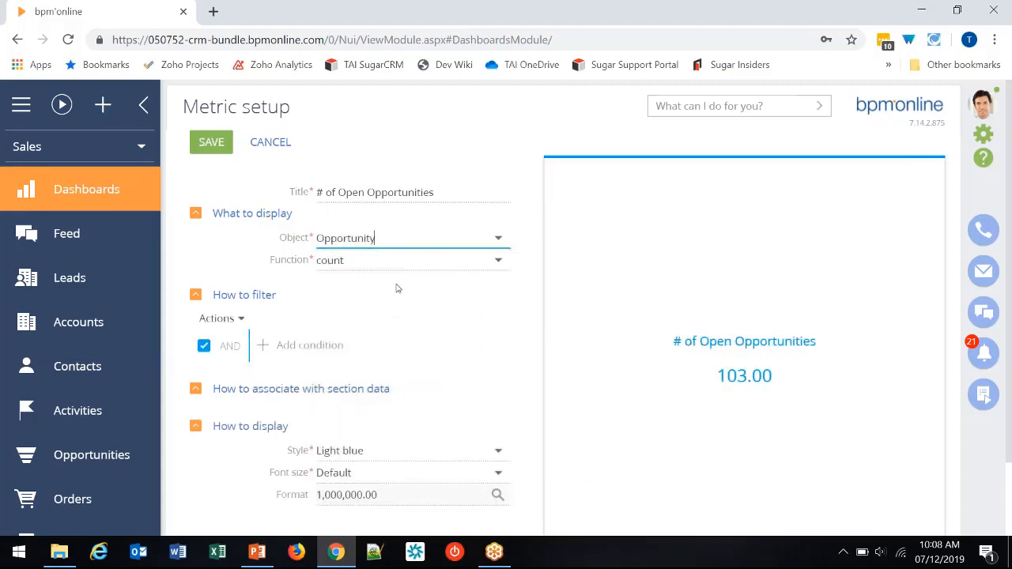
left_click(362, 261)
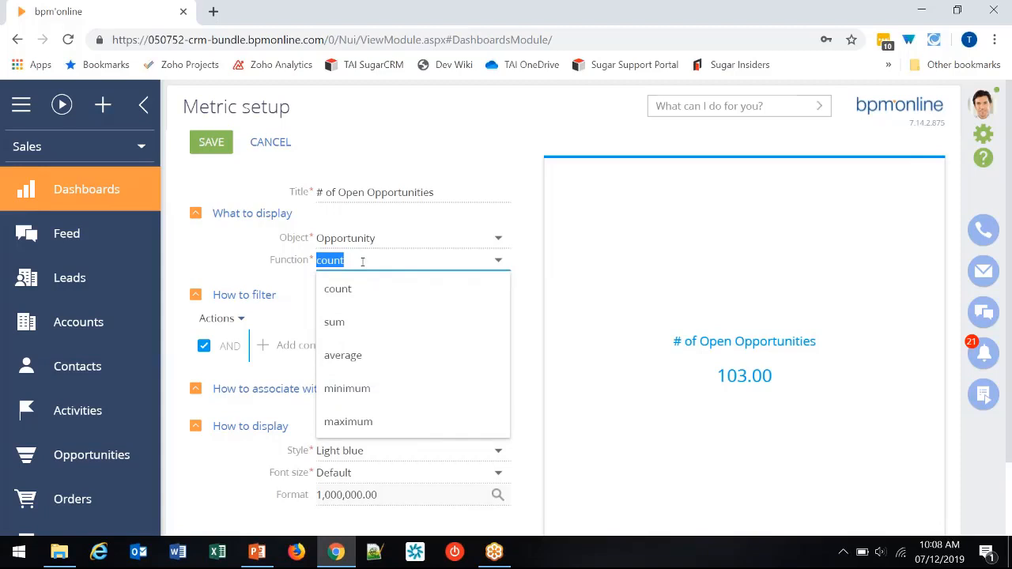
left_click(362, 262)
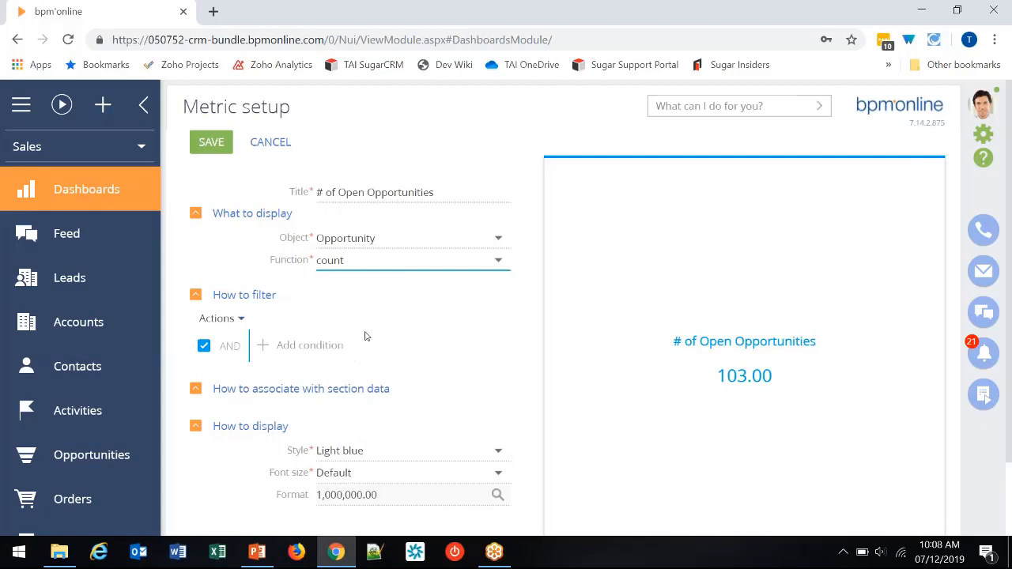
- Add a filter condition to the metric based on the Opportunity's Stage column
left_click(304, 347)
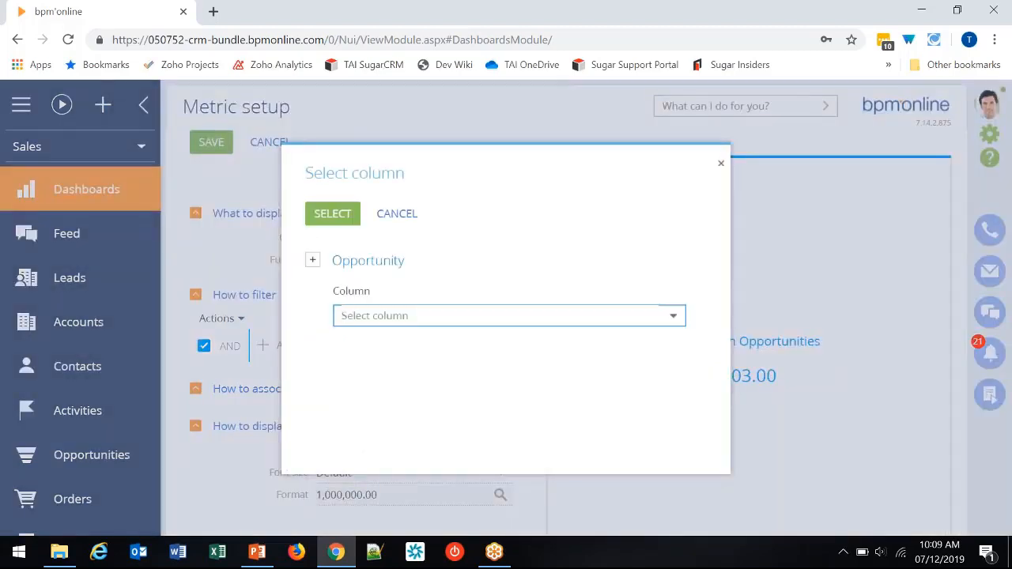
left_click(349, 316)
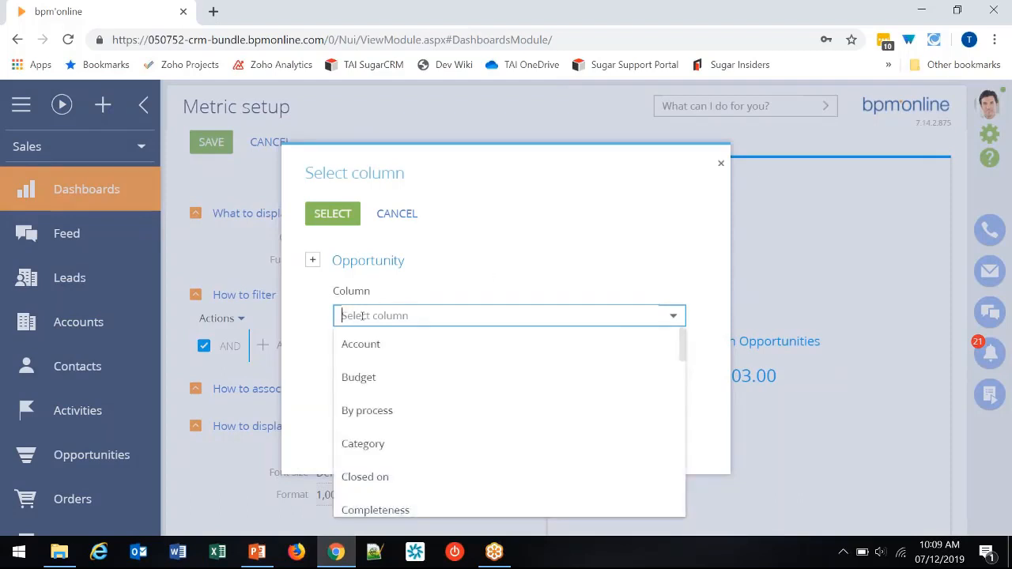
left_click(362, 316)
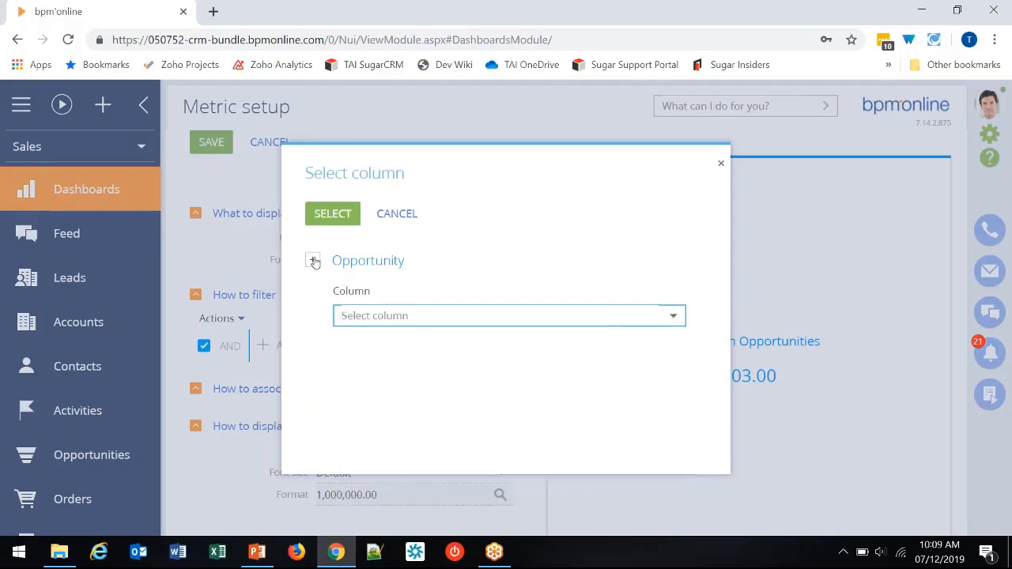
left_click(388, 313)
type("st")
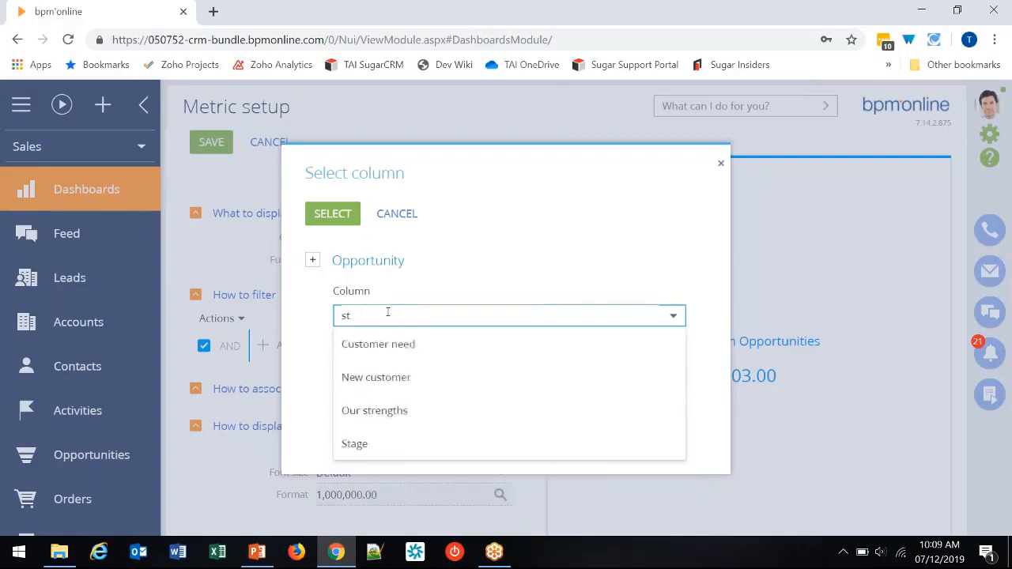
left_click(368, 444)
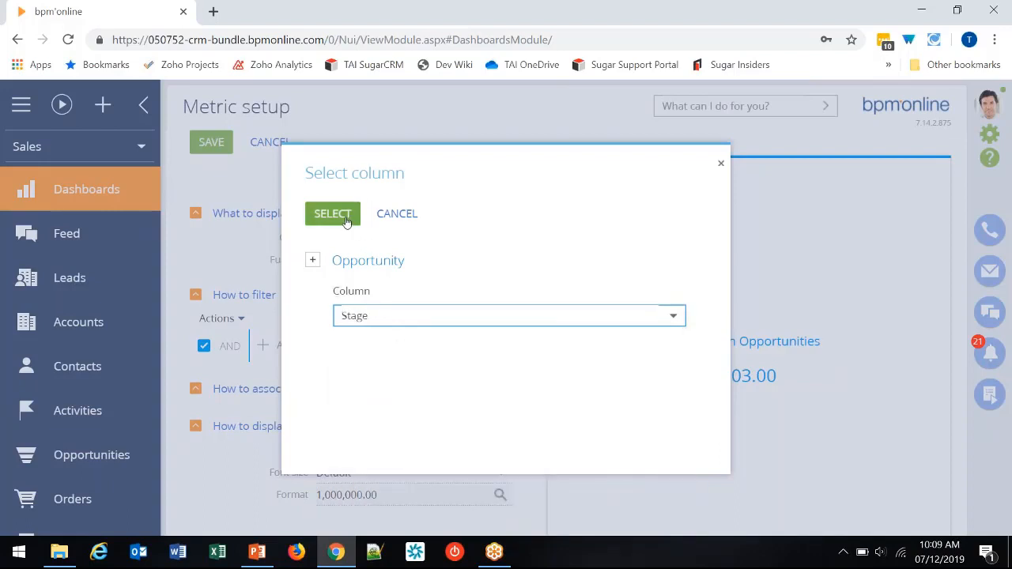
left_click(345, 214)
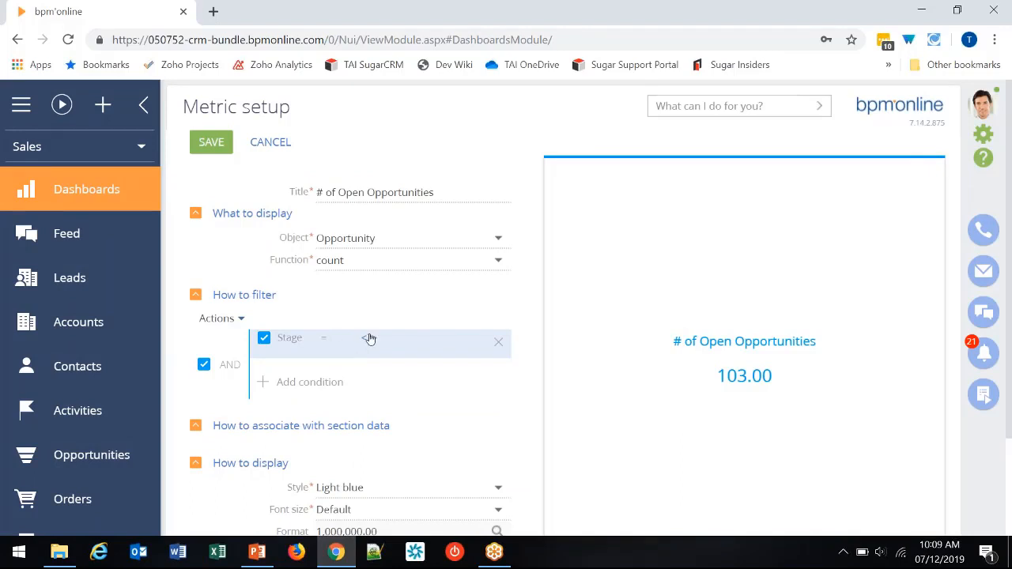
- Set the Stage condition to not equal Closed lost, Closed rejected, Closed rerouted and Closed won
left_click(329, 343)
left_click(335, 384)
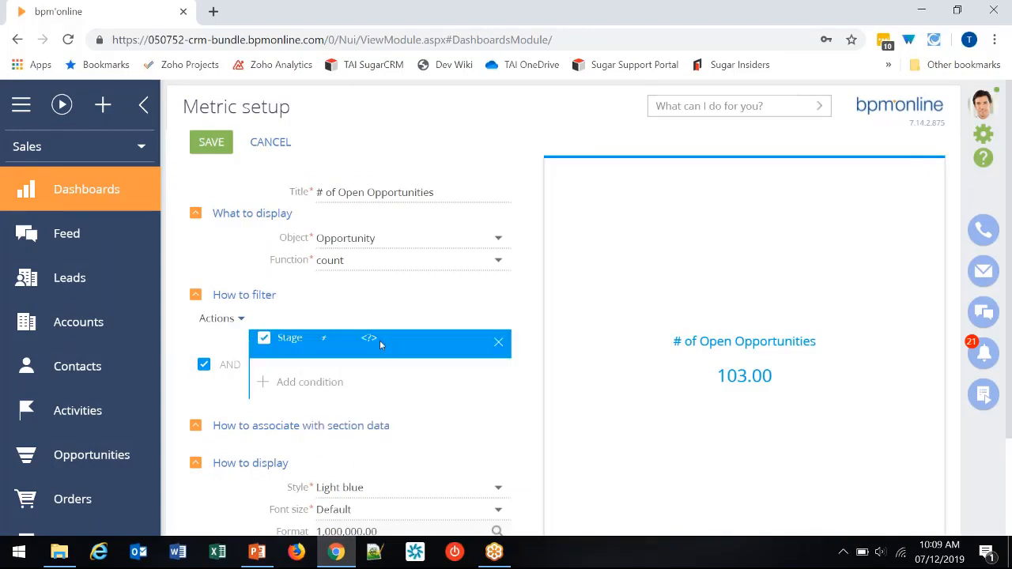
left_click(371, 340)
left_click(251, 259)
left_click(251, 283)
left_click(252, 308)
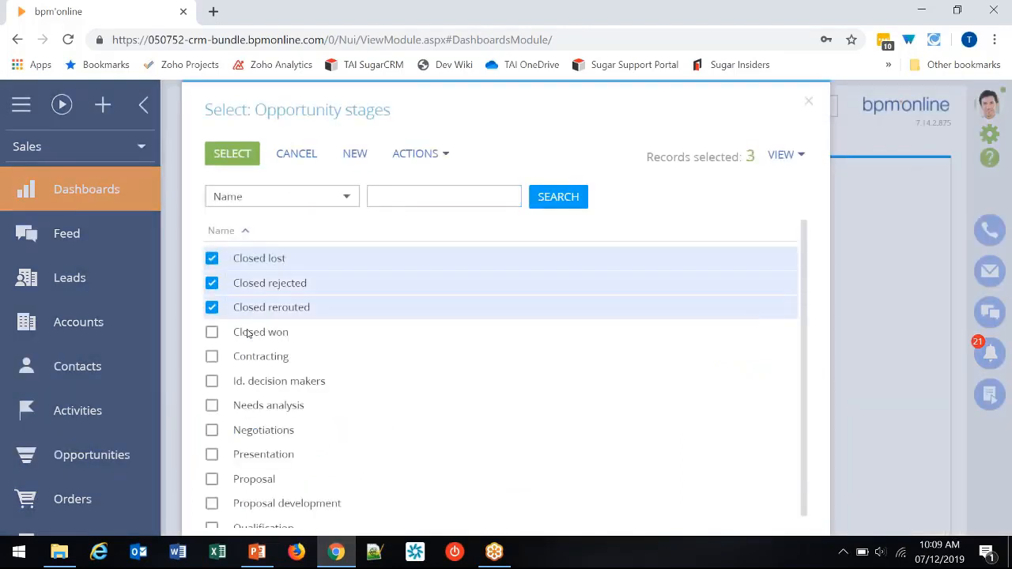
left_click(251, 332)
left_click(247, 158)
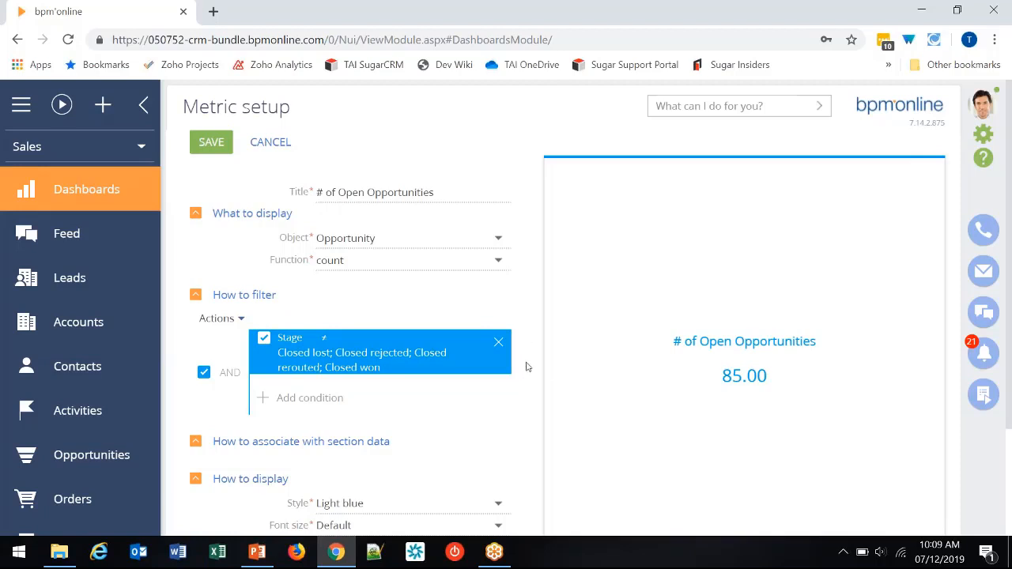
- Set the metric's number format to 0 digits after the decimal point and save the metric
scroll(535, 396, "down", 1)
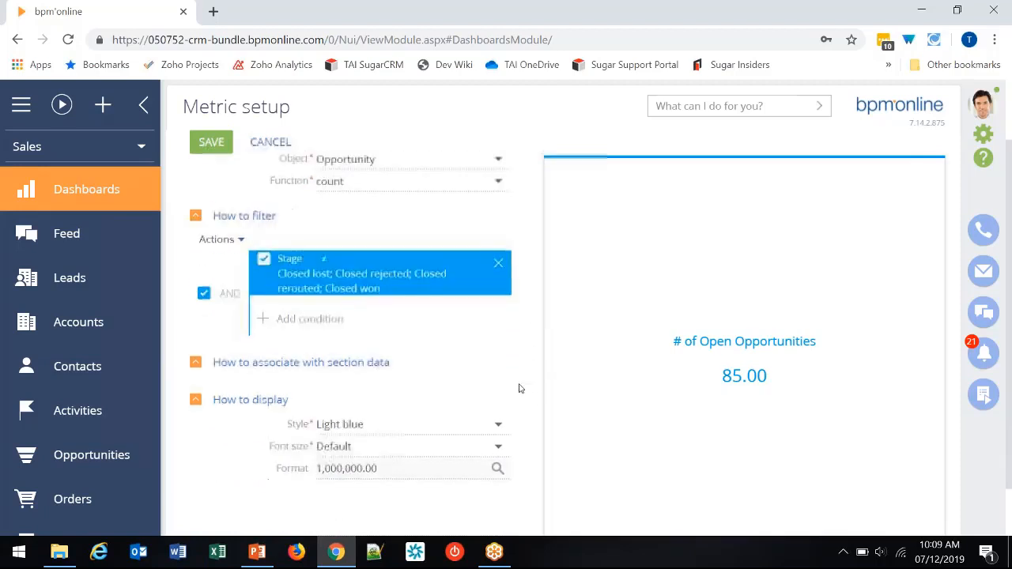
scroll(531, 371, "down", 1)
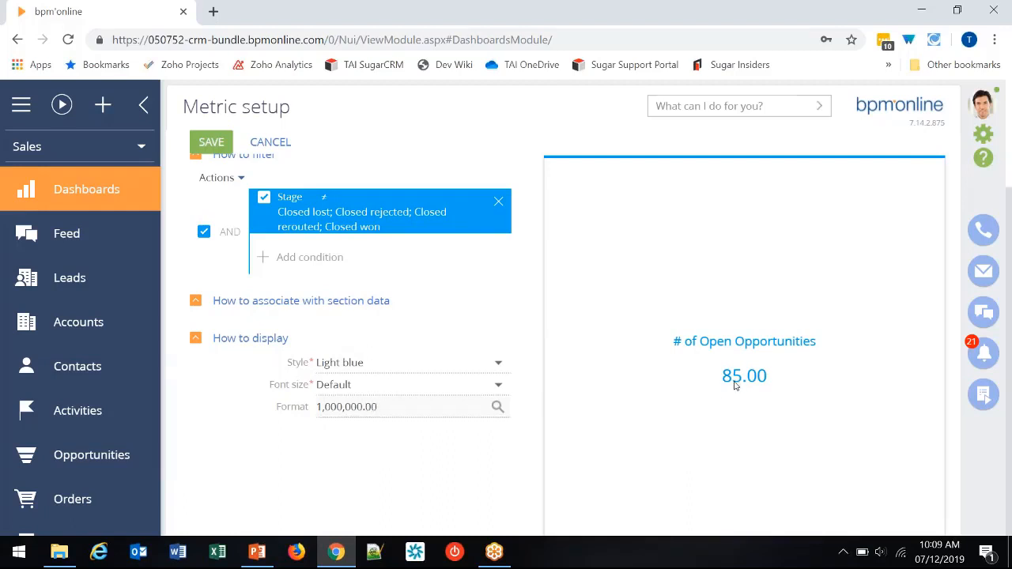
left_click(498, 407)
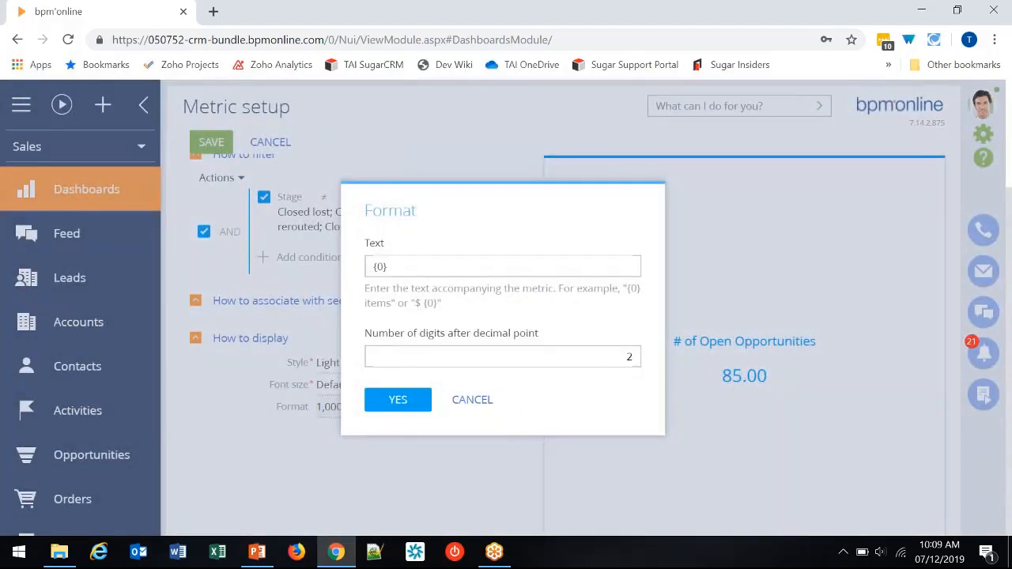
left_click(606, 361)
type("0")
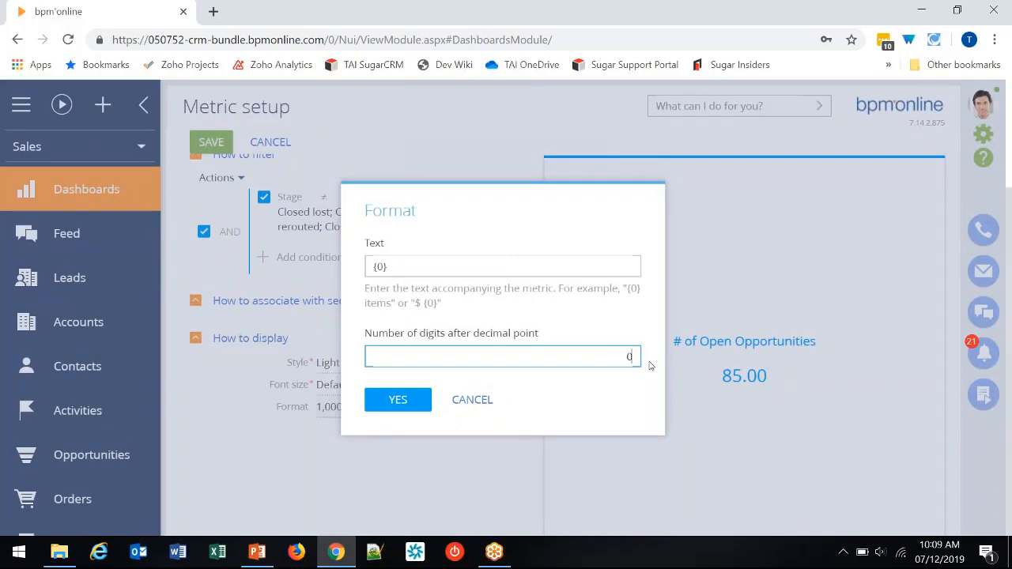
left_click(398, 400)
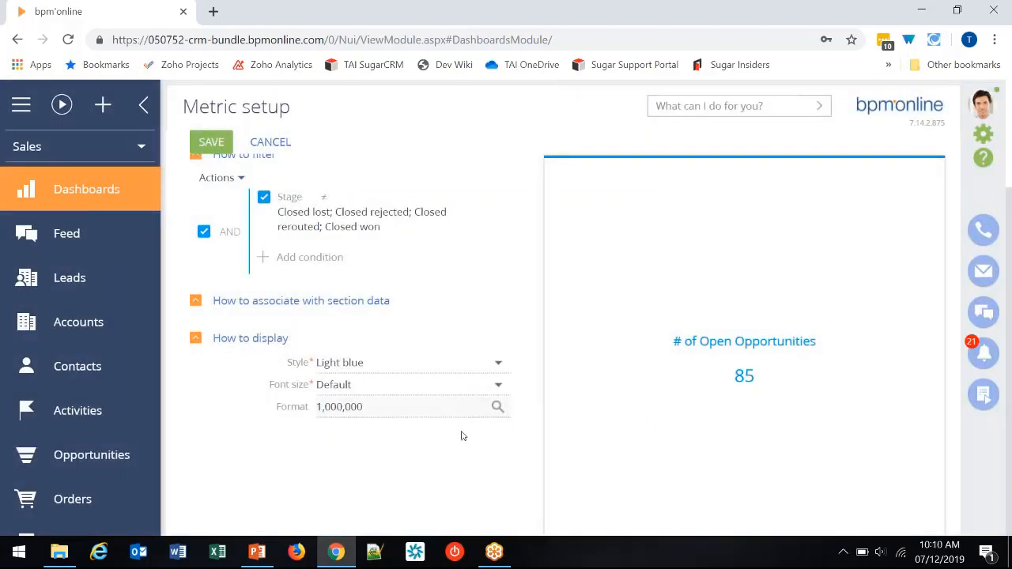
scroll(459, 435, "up", 1)
scroll(458, 435, "up", 1)
left_click(211, 142)
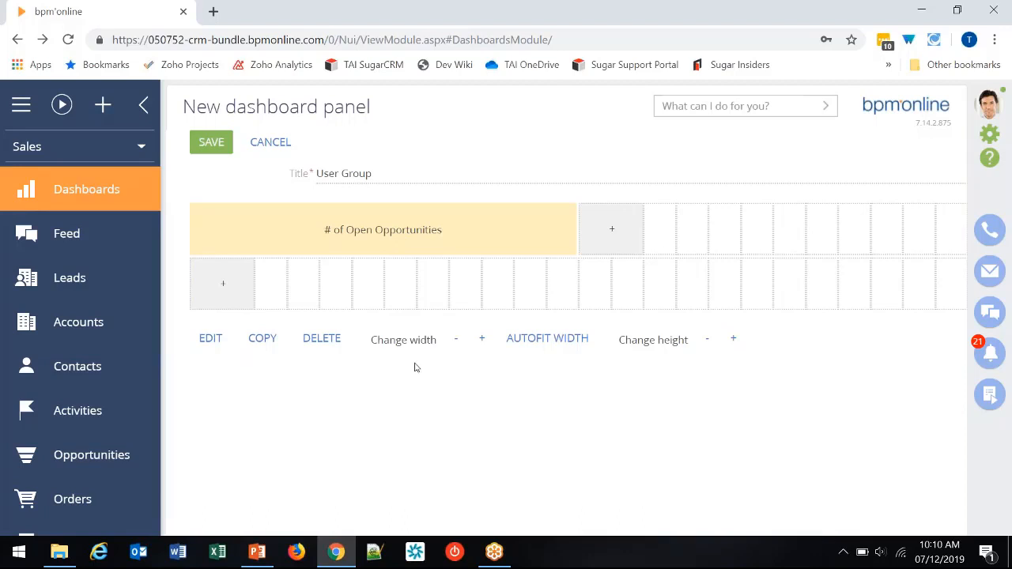
- Resize the "# of Open Opportunities" tile to three rows high and seven columns wide, and save the dashboard
left_click(735, 340)
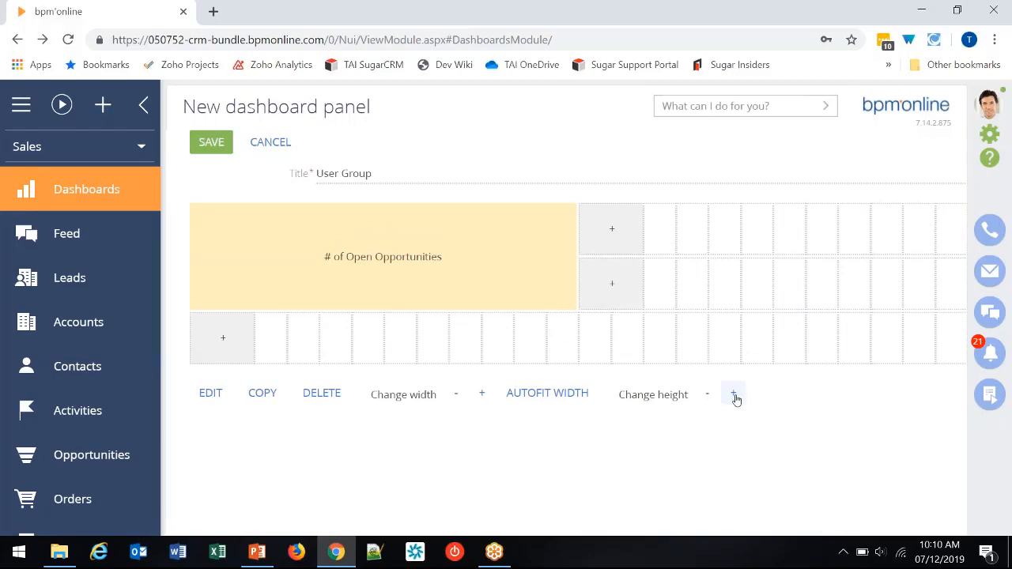
left_click(734, 396)
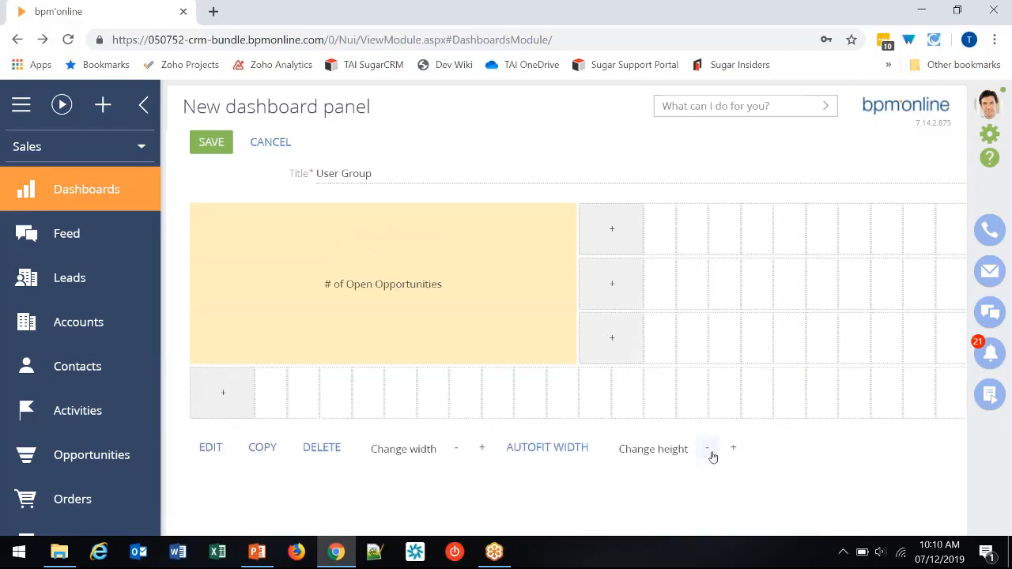
left_click(452, 457)
left_click(451, 457)
left_click(452, 457)
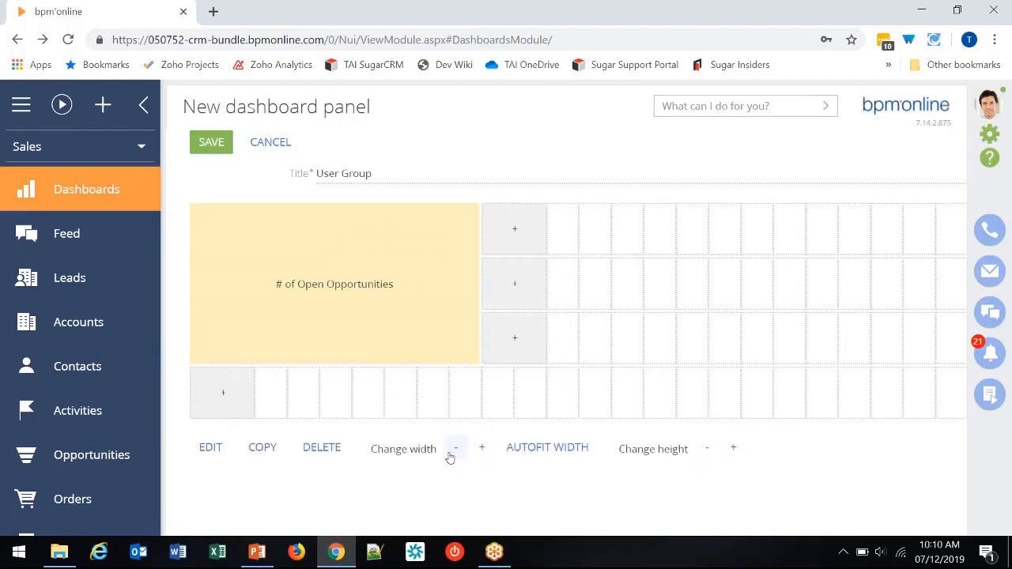
left_click(452, 457)
left_click(451, 457)
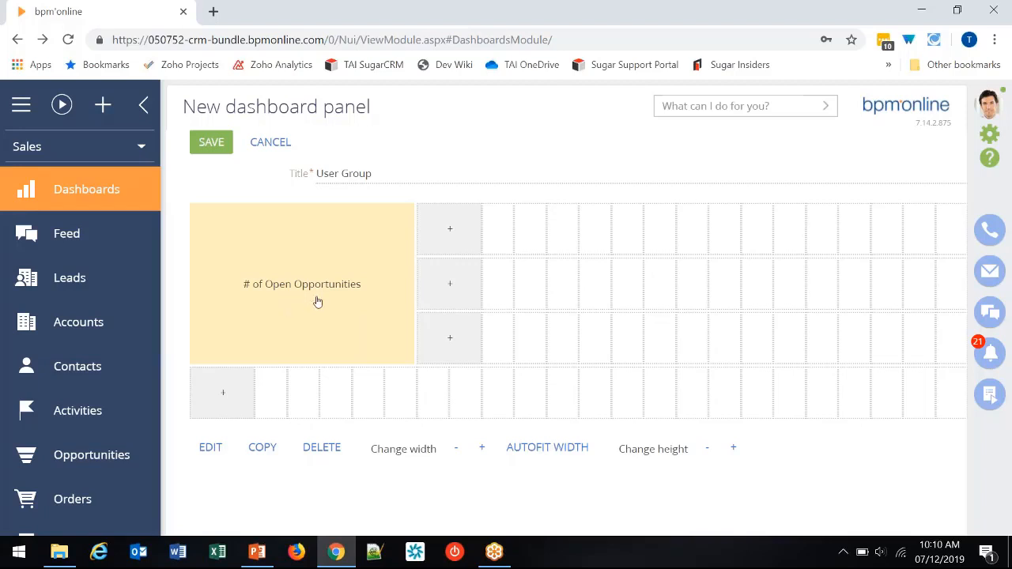
left_click(219, 148)
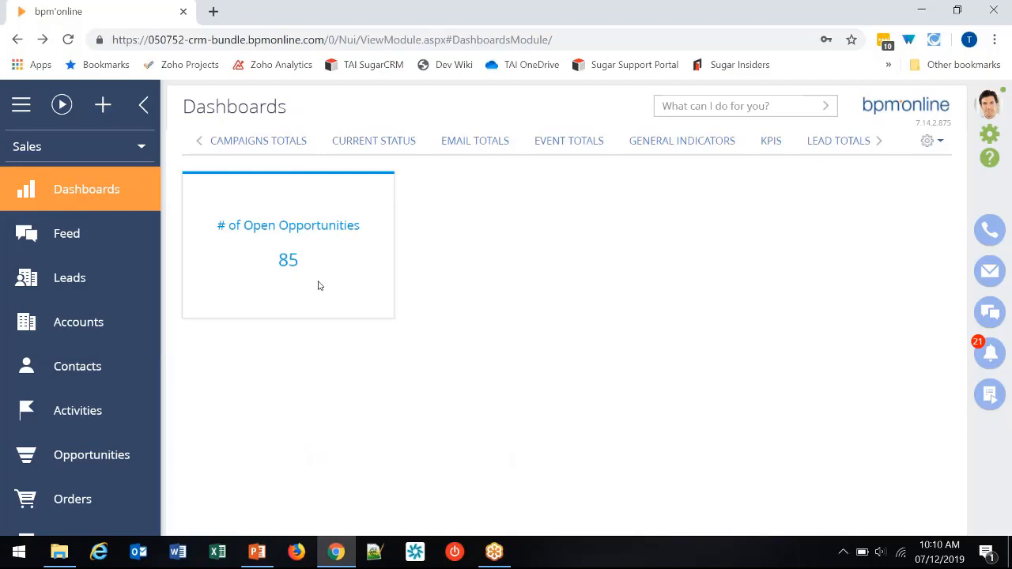
- Reopen the User Group dashboard for editing and make a copy of the "# of Open Opportunities" metric
left_click(930, 146)
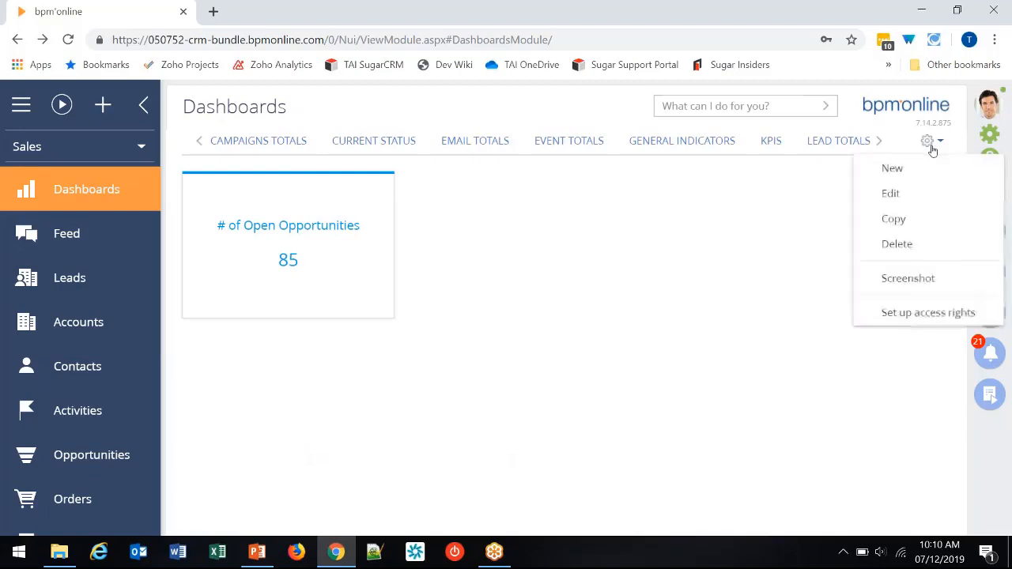
left_click(891, 194)
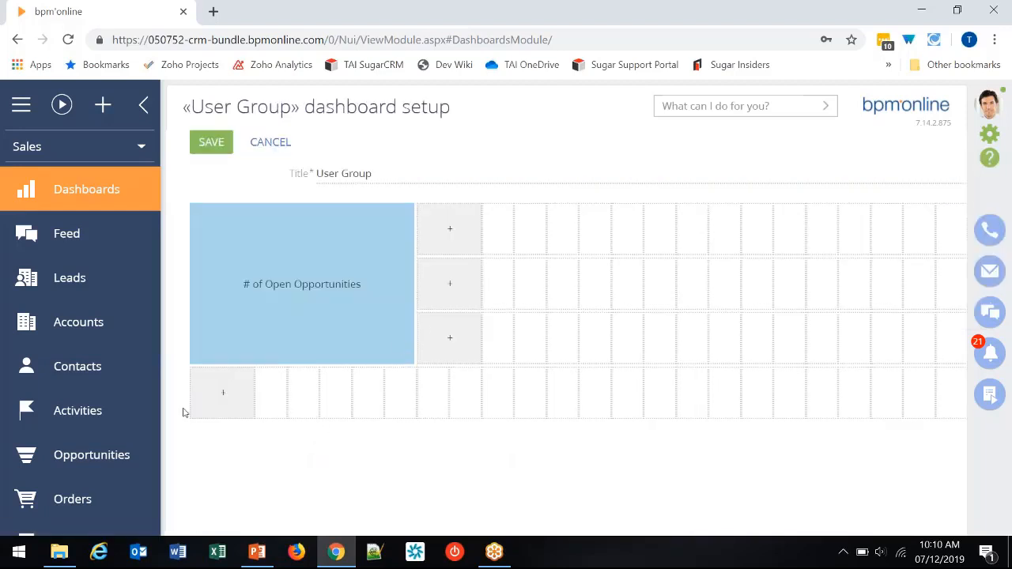
left_click(450, 234)
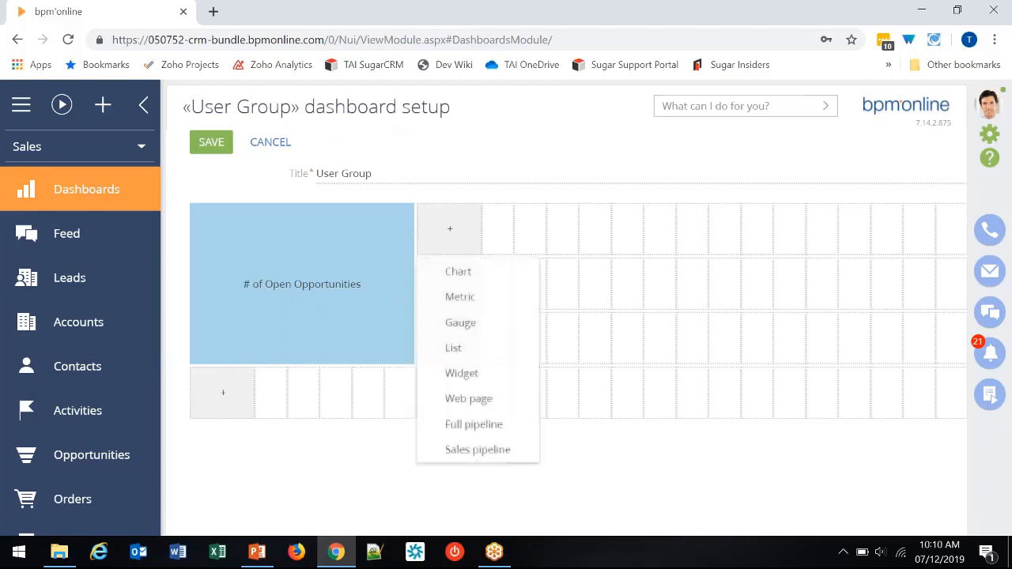
left_click(323, 487)
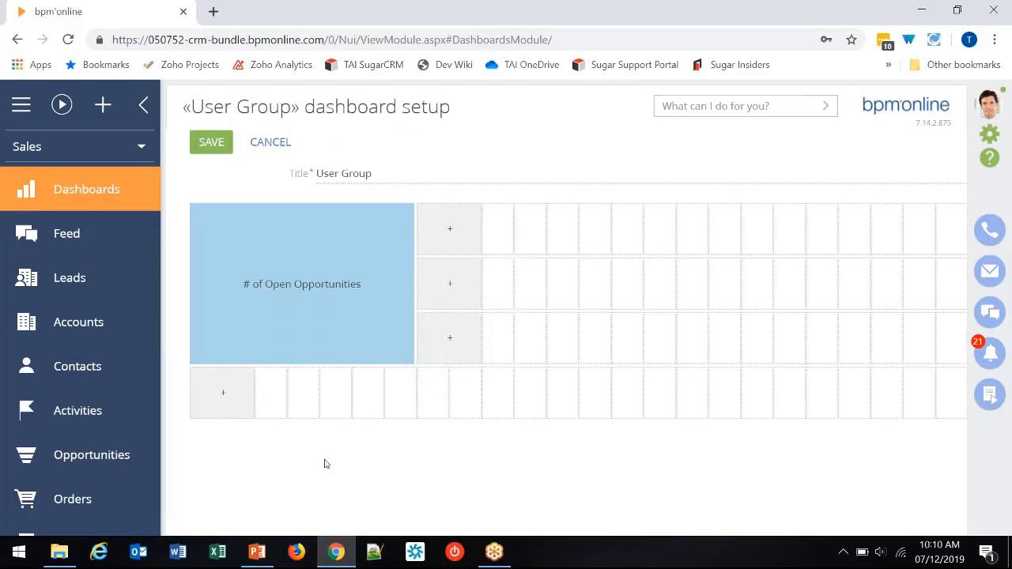
left_click(314, 311)
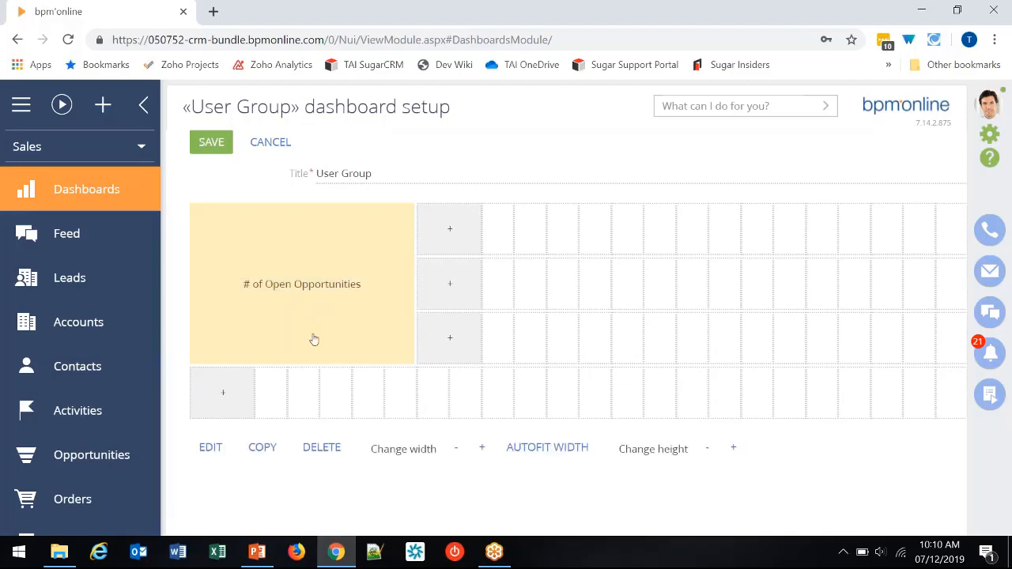
left_click(263, 448)
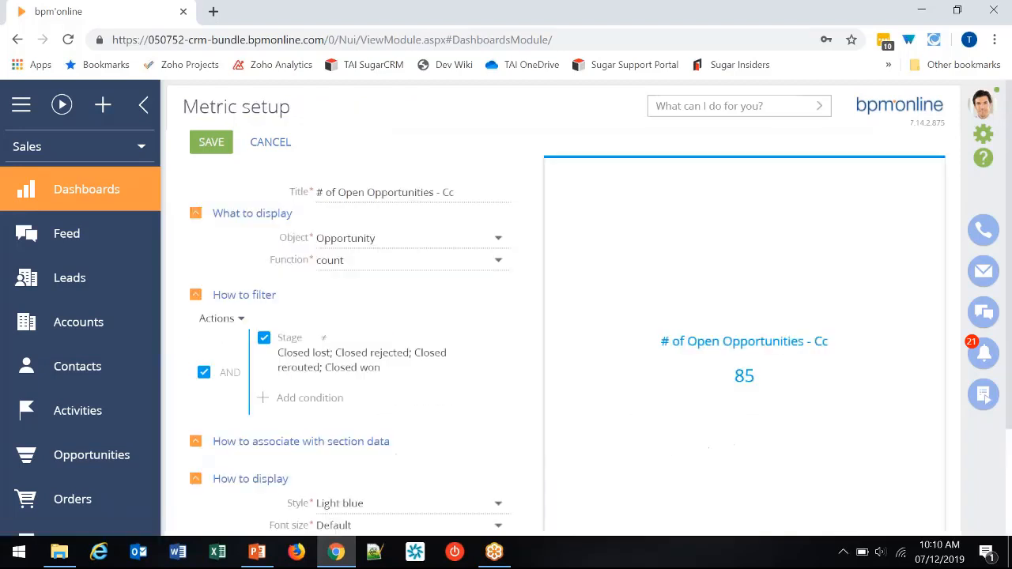
- Change the copied metric's title to "$ of Open Opportunities"
double_click(319, 192)
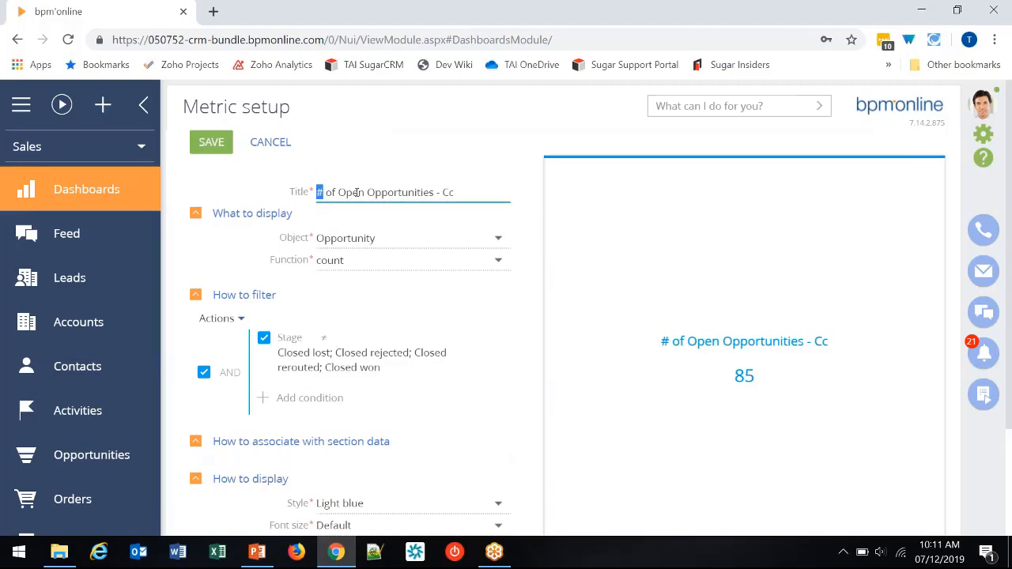
type("S")
left_click_drag(432, 192, 454, 192)
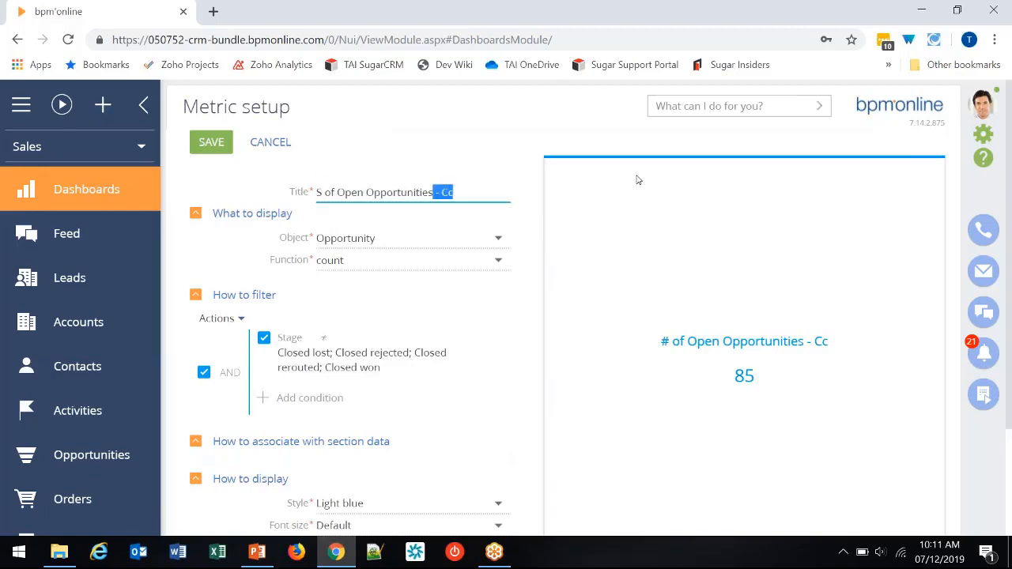
key("BackSpace")
key("BackSpace")
type("$")
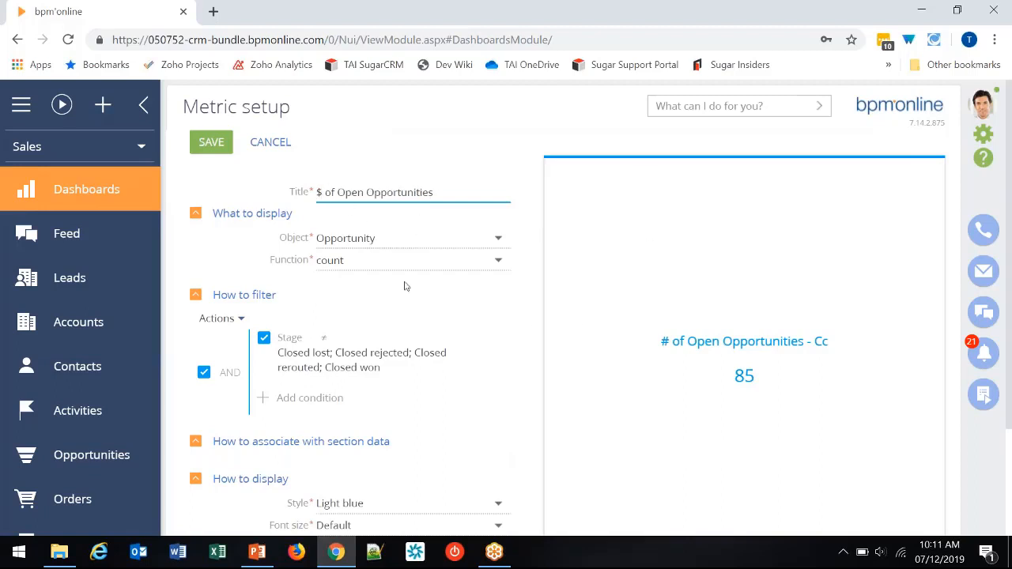
- Set the copied metric's function to sum over the Opportunity amount column
left_click(345, 263)
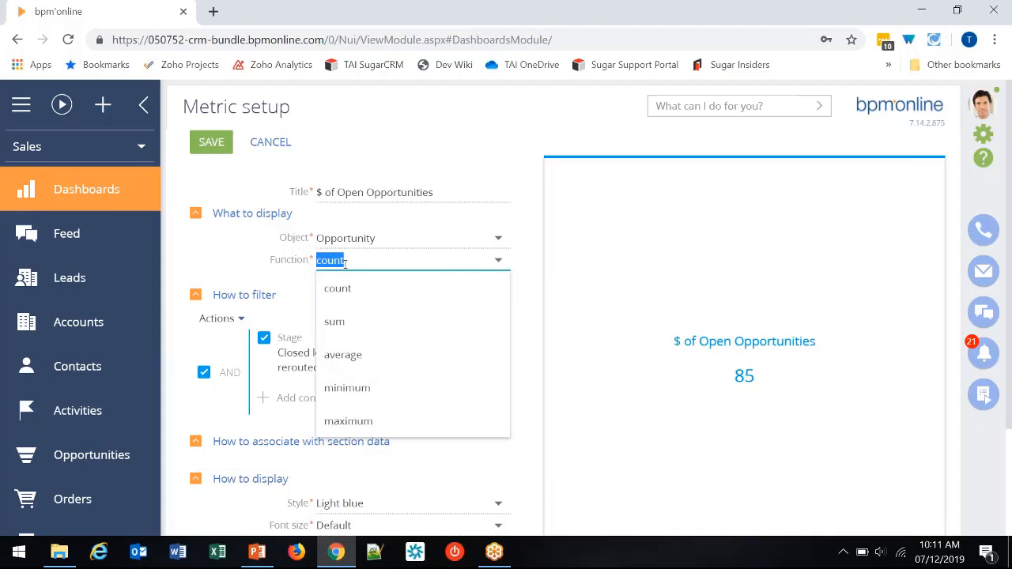
left_click(350, 324)
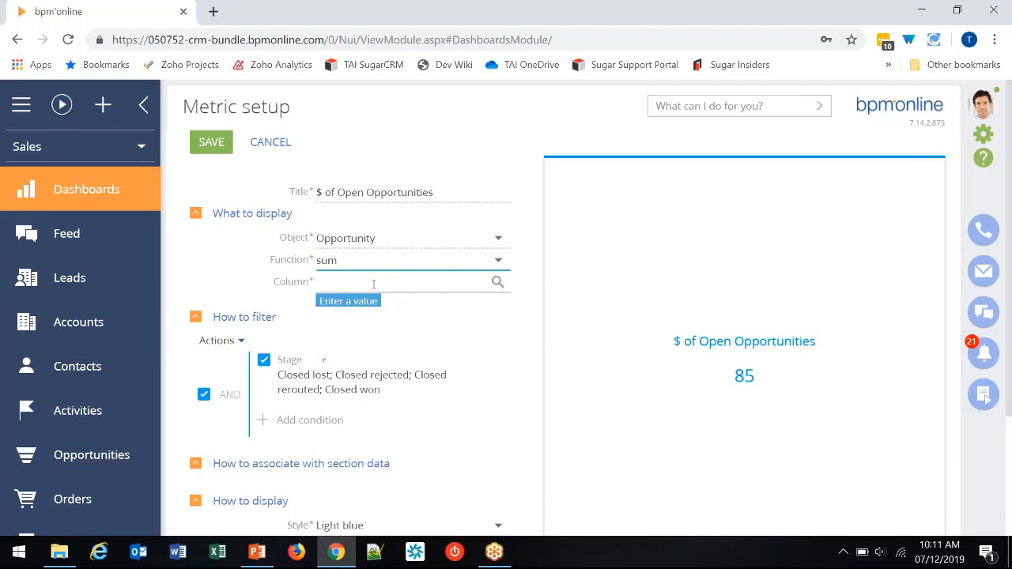
left_click(496, 282)
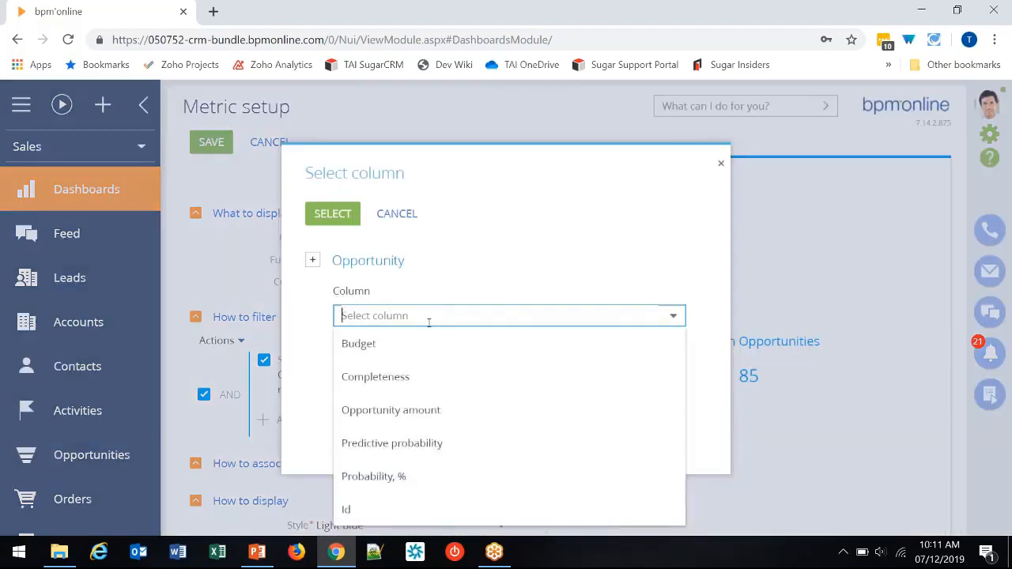
left_click(419, 411)
left_click(341, 215)
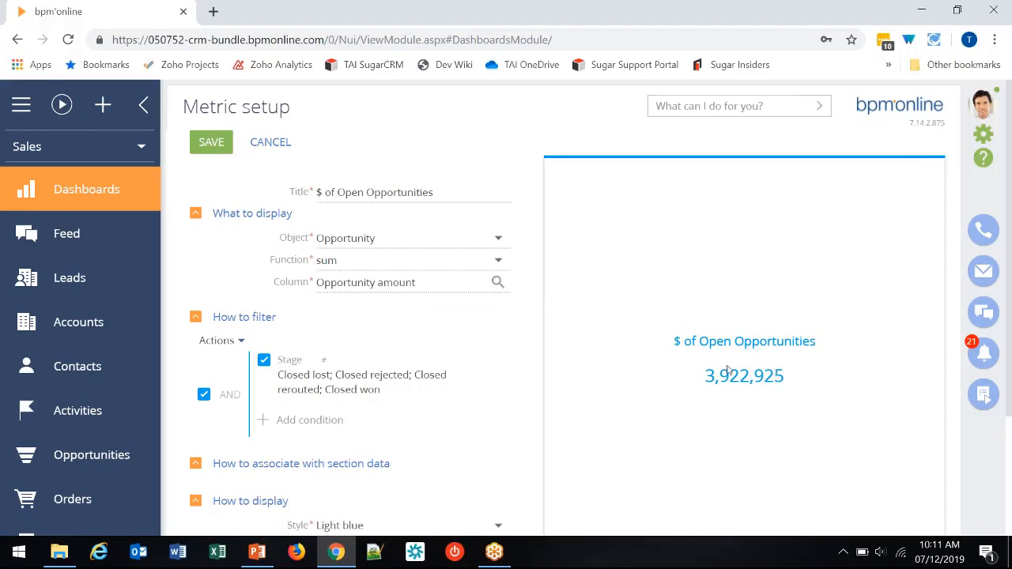
- Format the metric's value with the text ${0} and 2 digits after the decimal point
scroll(500, 415, "down", 2)
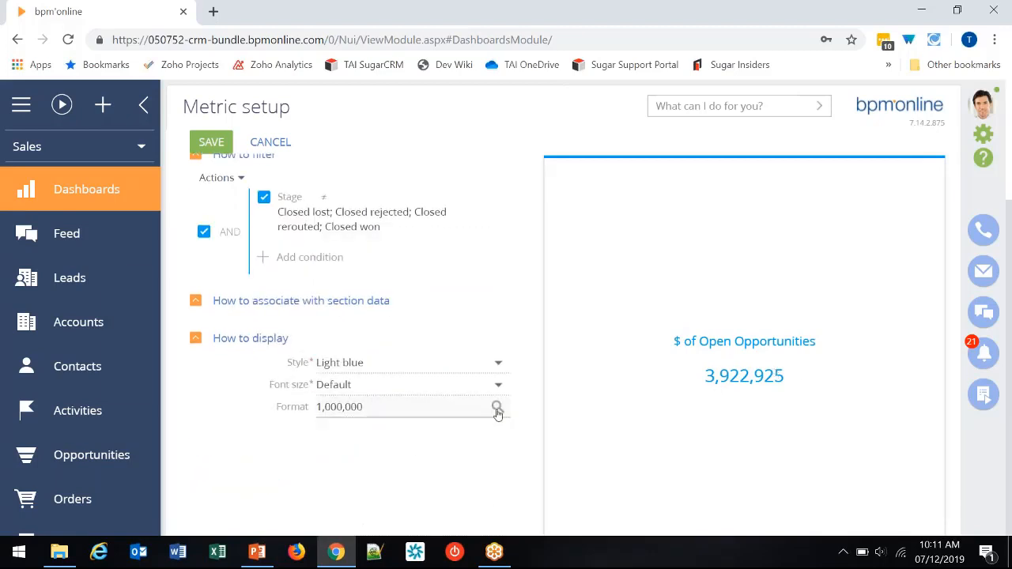
left_click(497, 408)
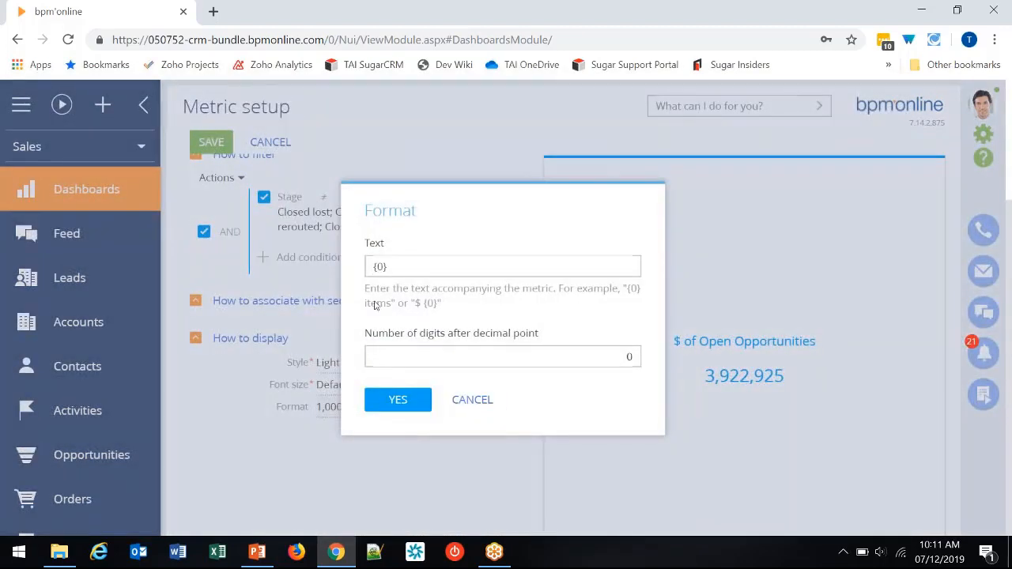
left_click(412, 269)
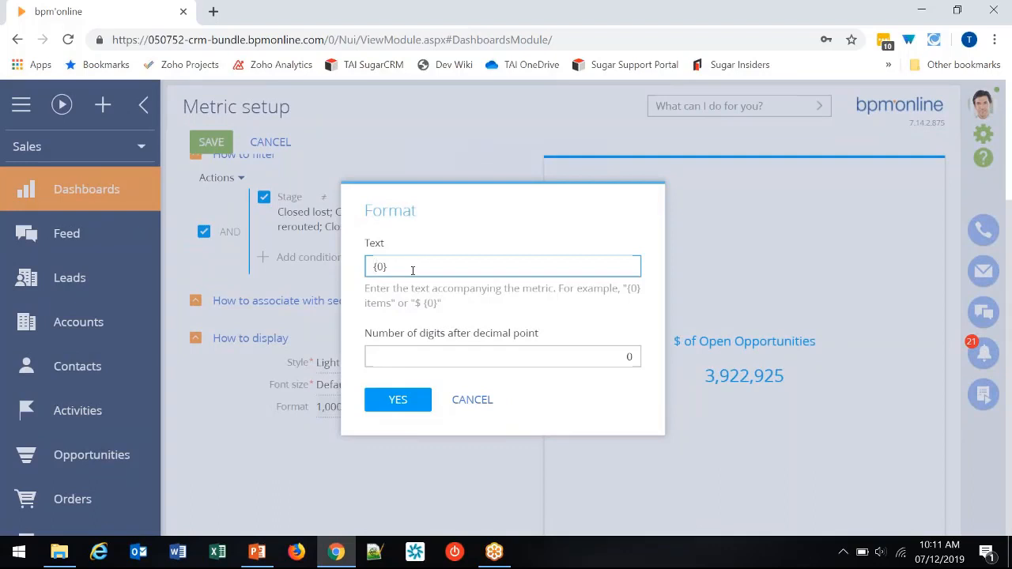
type("$")
left_click(628, 358)
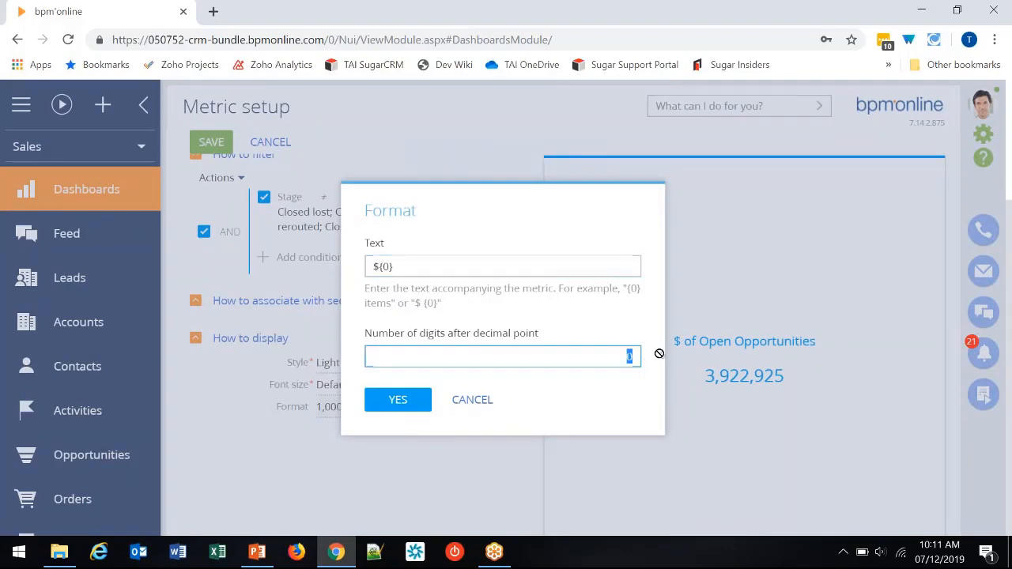
type("2")
left_click(398, 400)
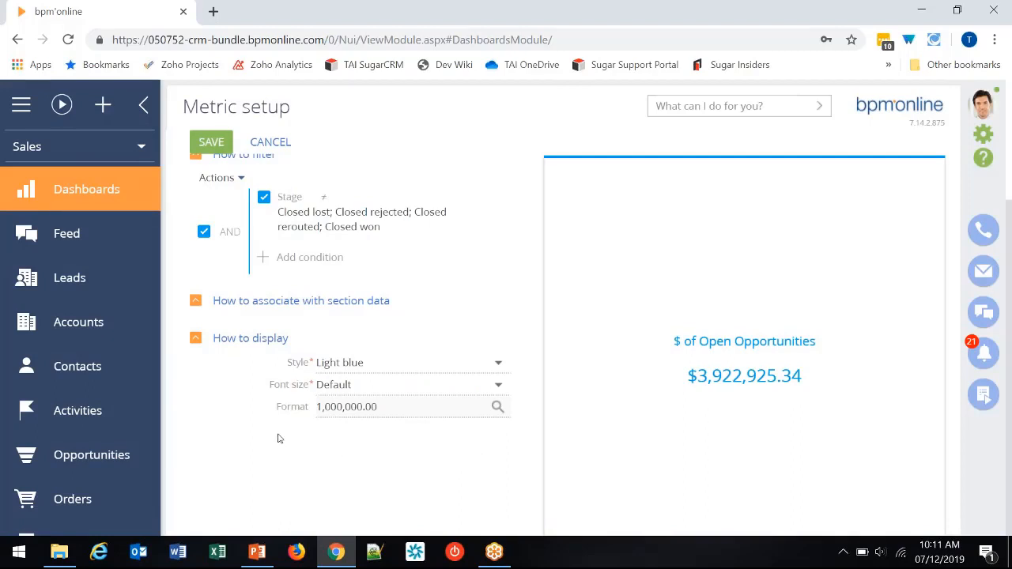
- Save the metric and move its tile directly beside the "# of Open Opportunities" tile, in the same rows
scroll(280, 439, "up", 3)
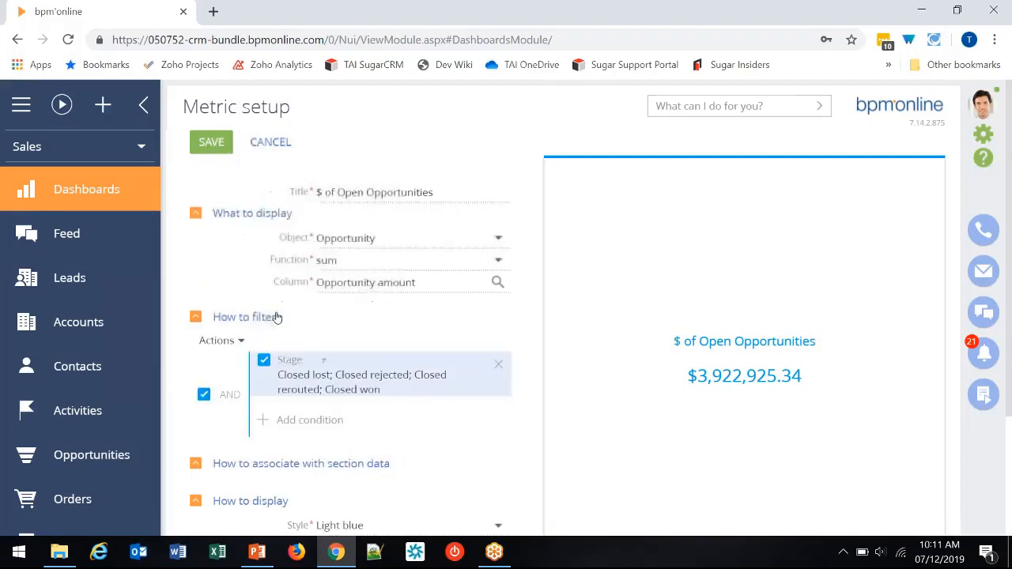
left_click(212, 147)
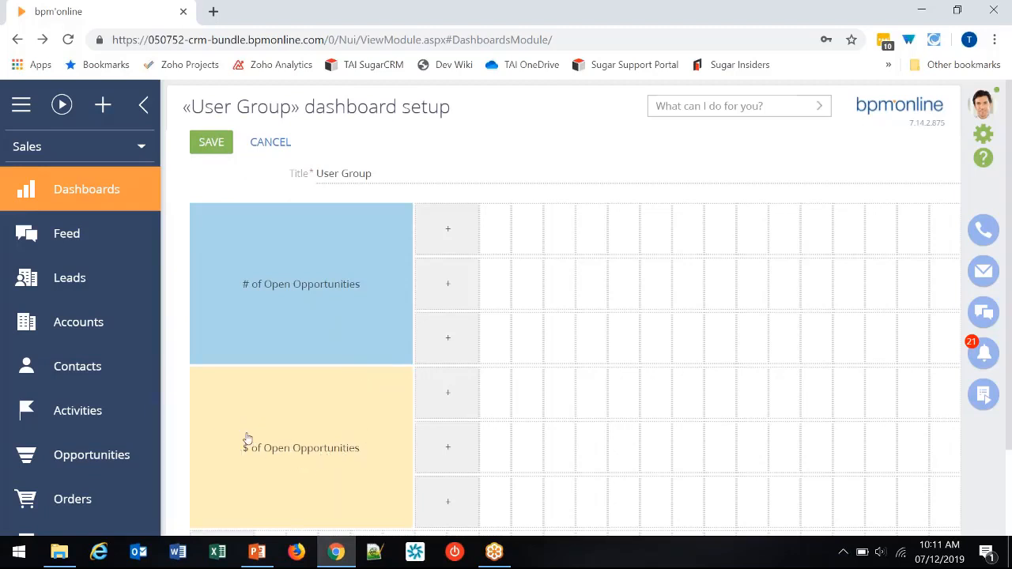
left_click_drag(247, 440, 461, 251)
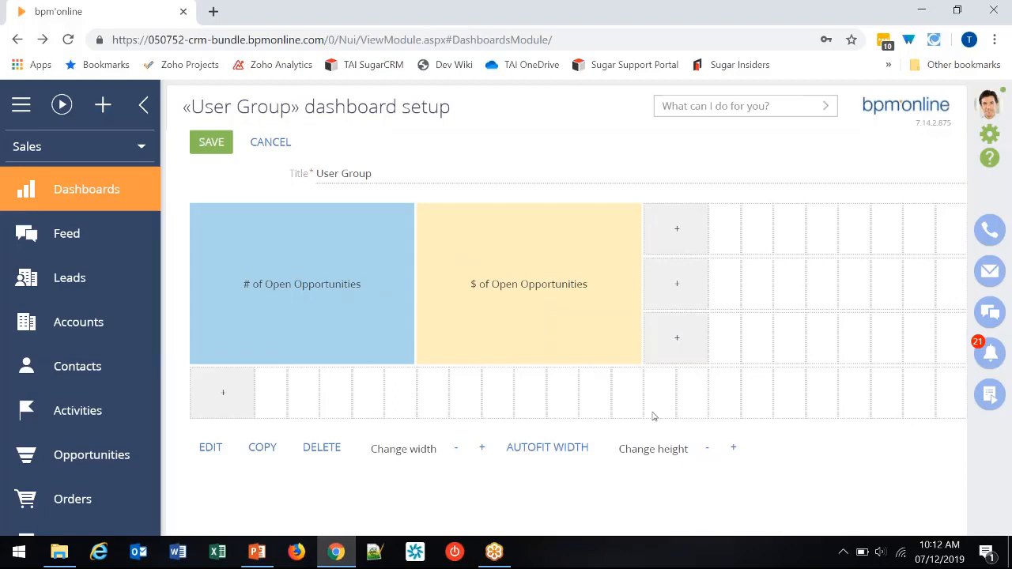
- Add a gauge in the first free cell beside the "$ of Open Opportunities" tile and title it "# of Completed Meetings"
left_click(684, 235)
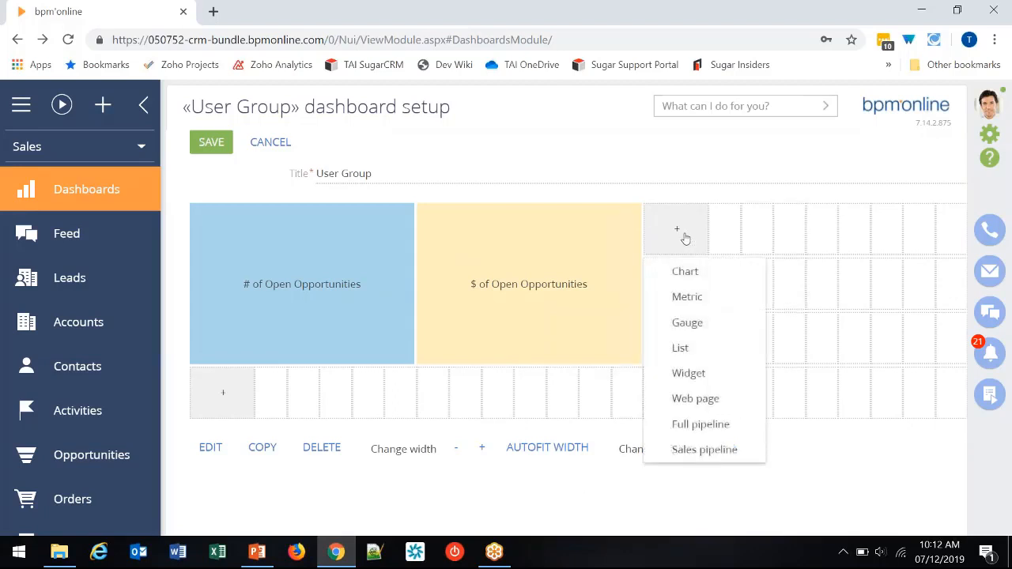
left_click(687, 323)
left_click_drag(372, 193, 317, 192)
type("#")
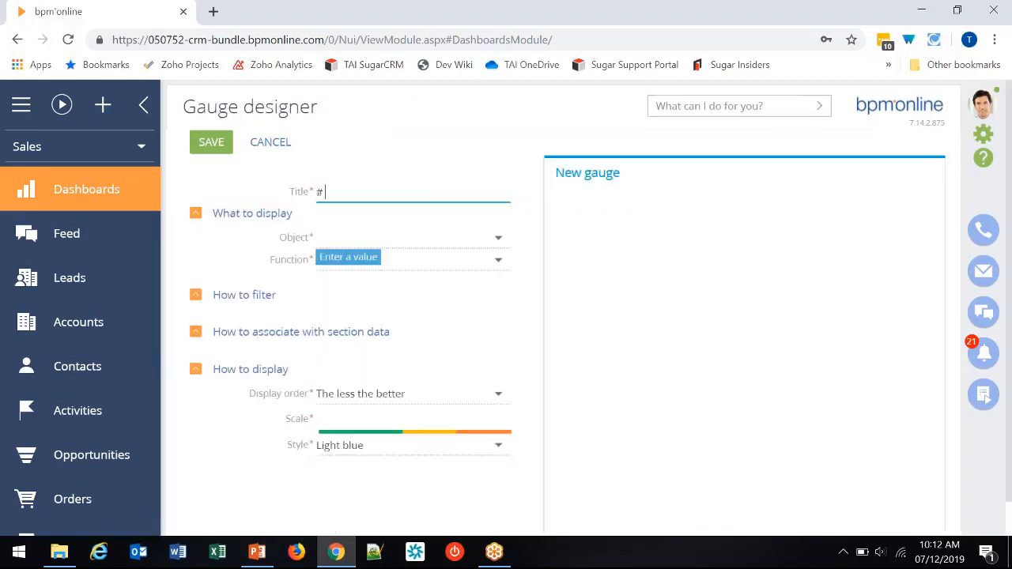
type(" of Complet")
type("ed Meetings")
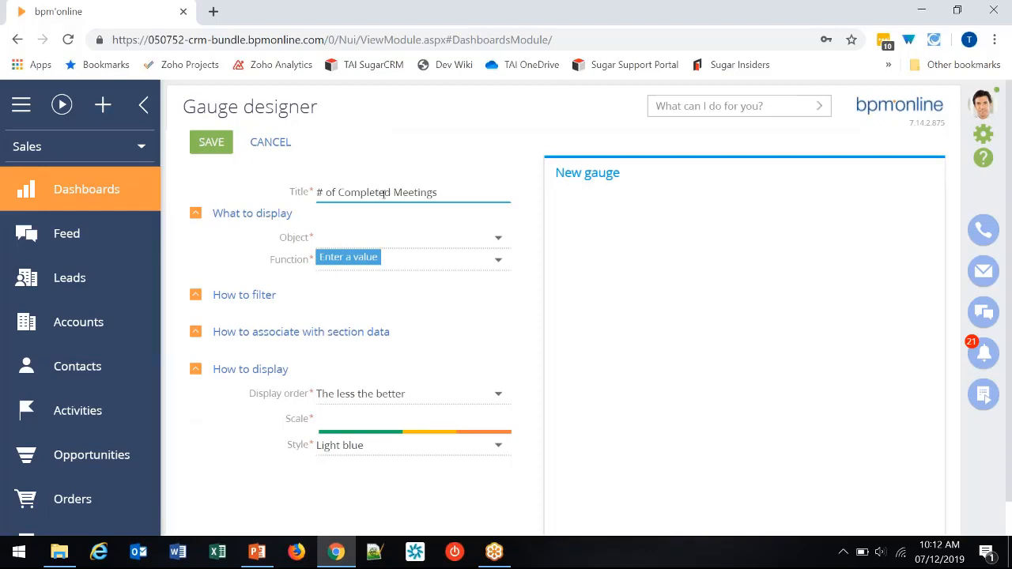
- Set the gauge's object to Activity
left_click(352, 240)
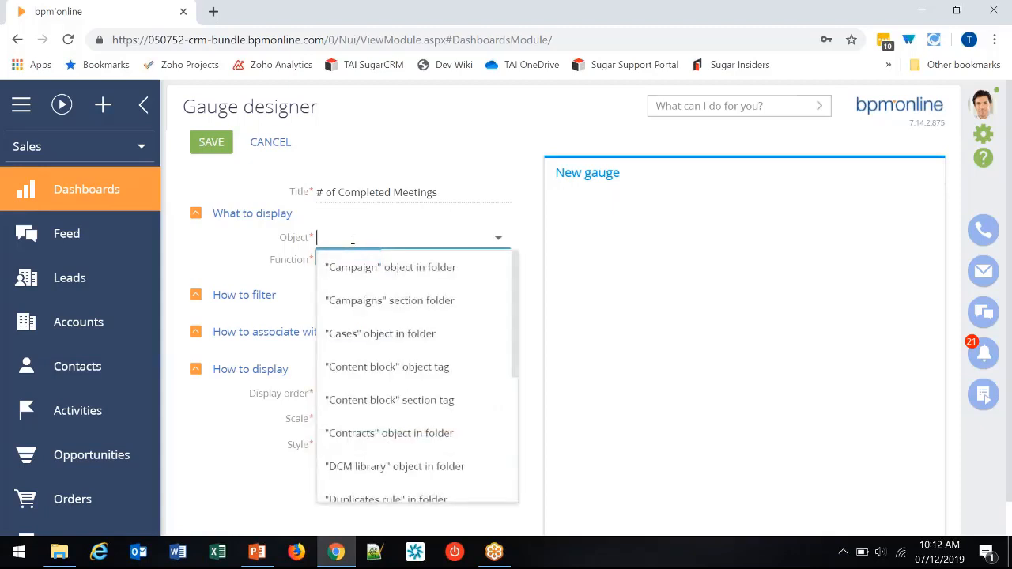
type("act")
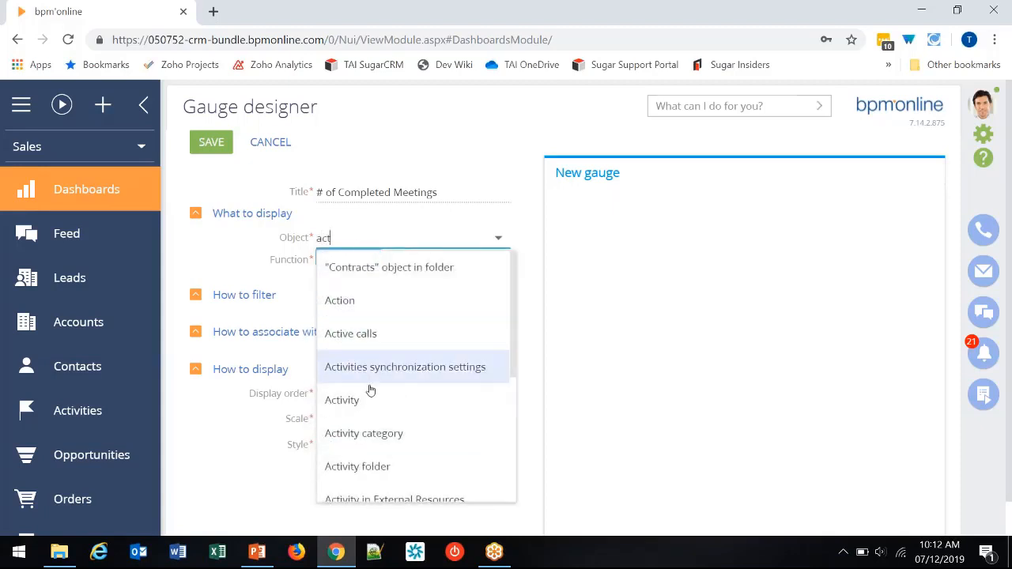
left_click(369, 398)
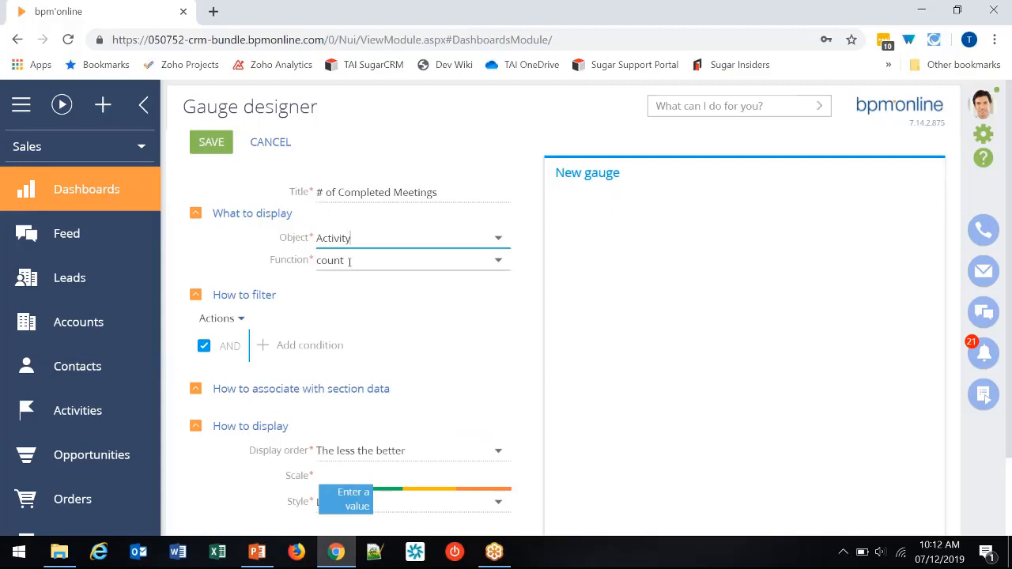
- Add a filter condition to the gauge so that the activity Category equals Meeting
left_click(281, 345)
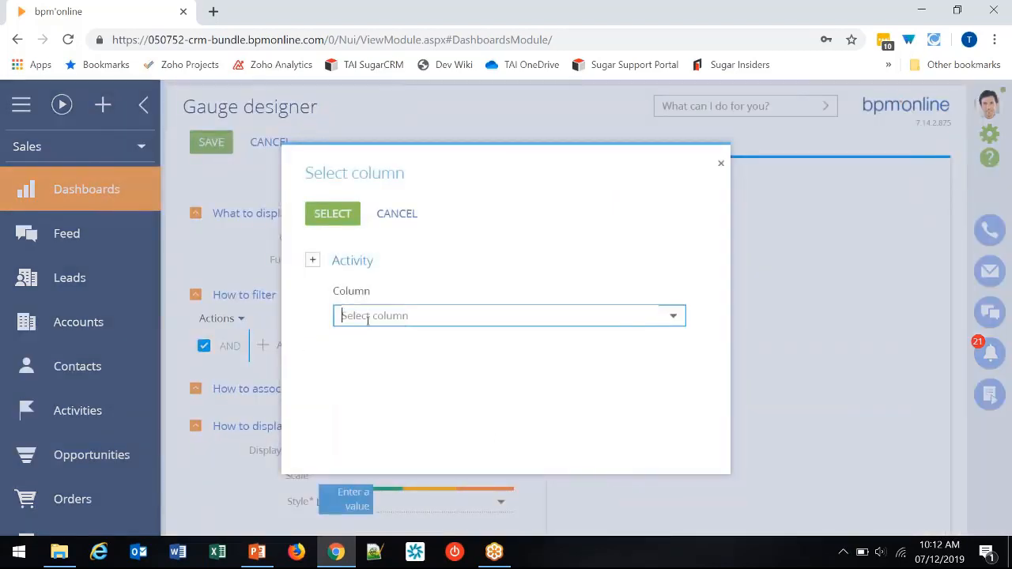
type("cat")
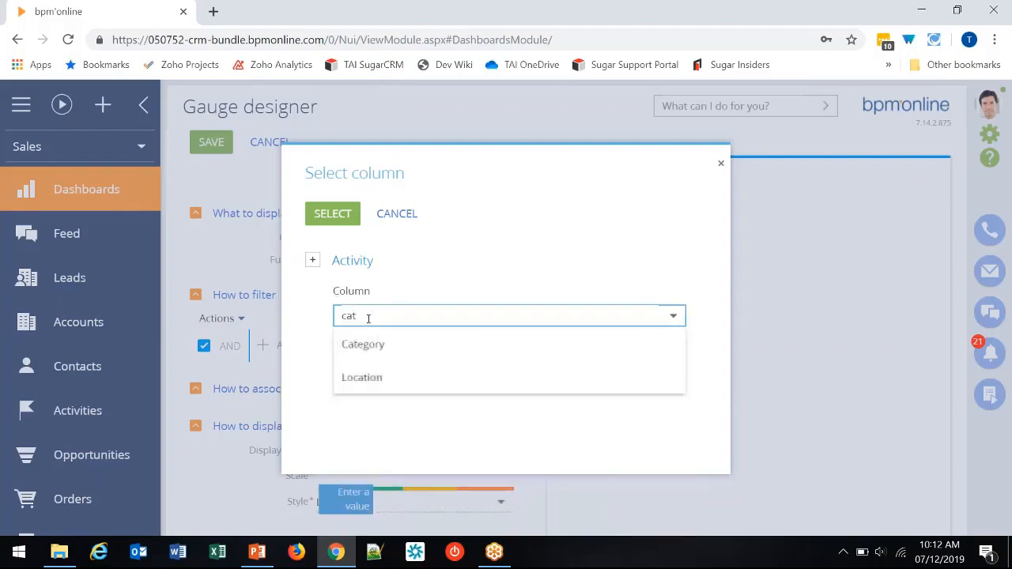
left_click(361, 344)
left_click(341, 219)
left_click(384, 336)
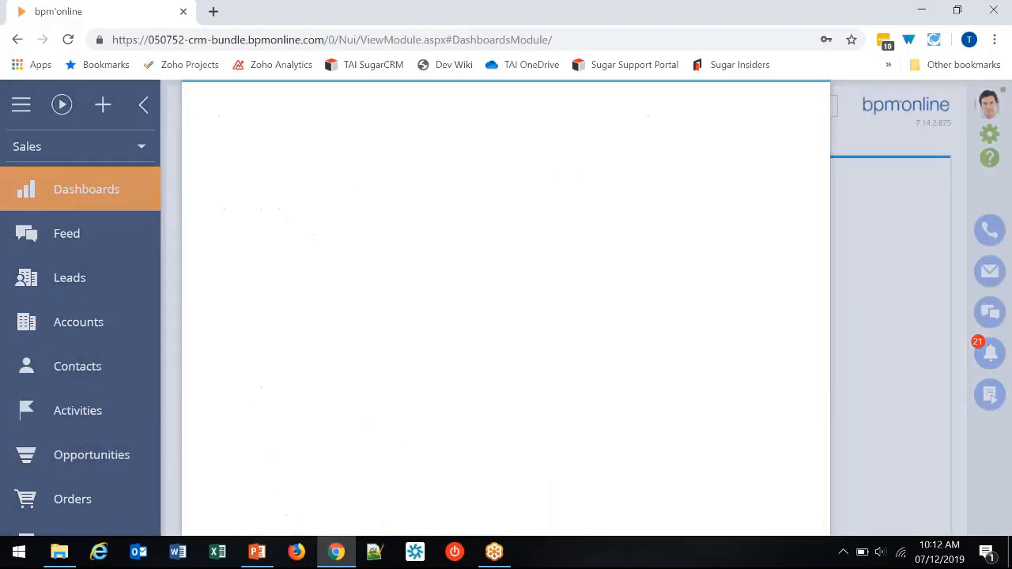
left_click(239, 333)
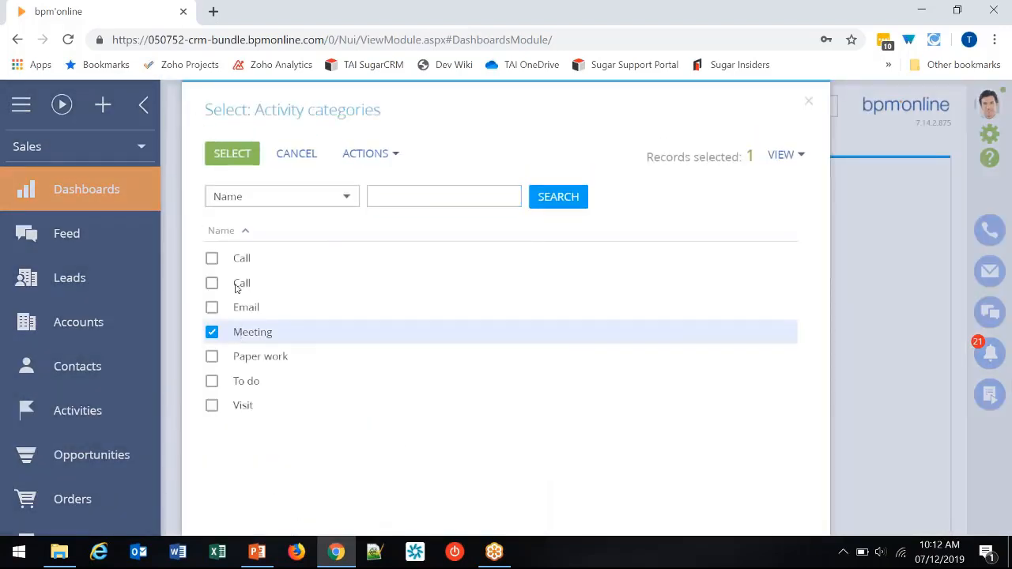
left_click(237, 160)
- Add a second filter condition so that the activity Status equals Completed
left_click(308, 383)
type("sta")
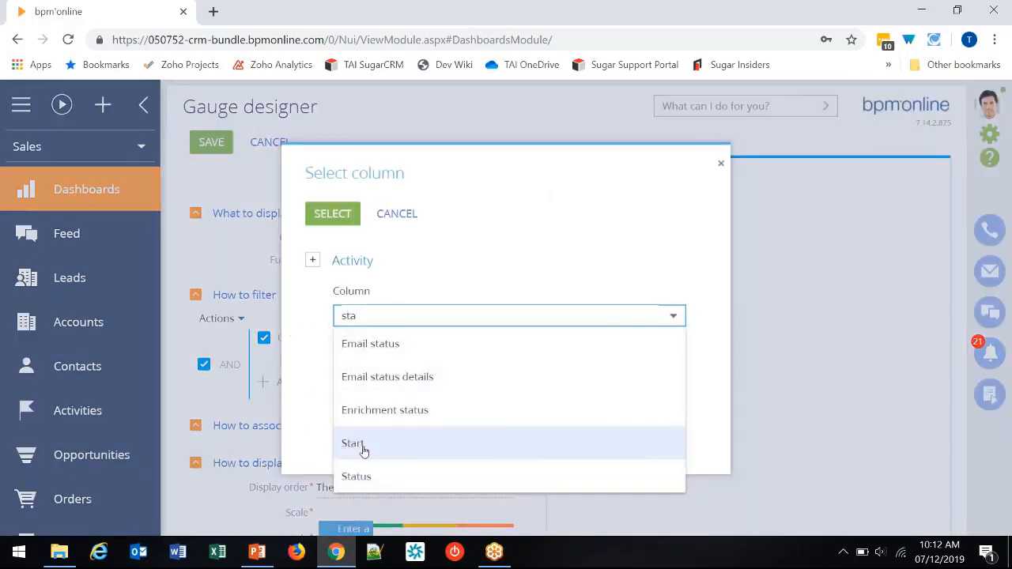
left_click(356, 476)
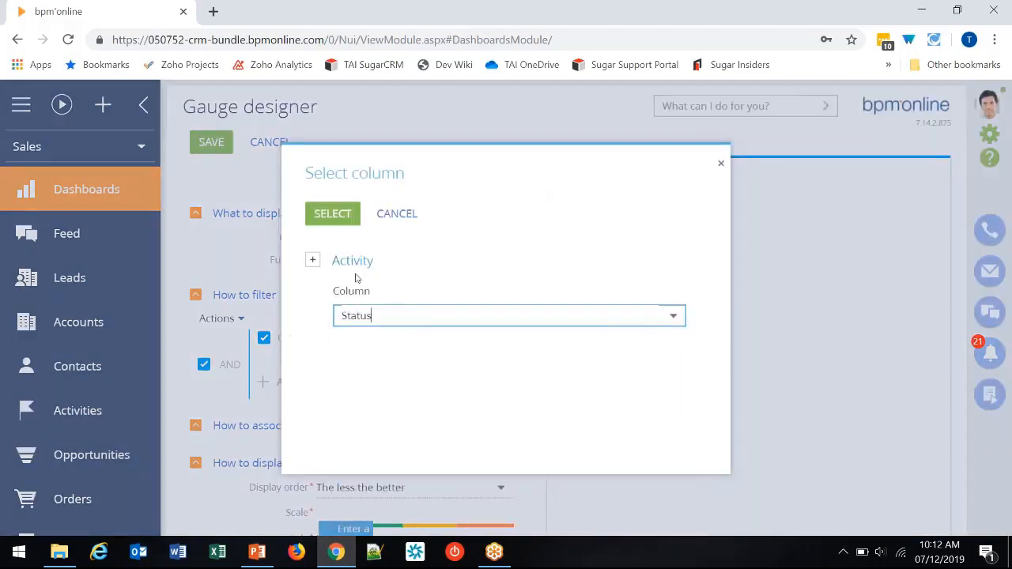
left_click(335, 224)
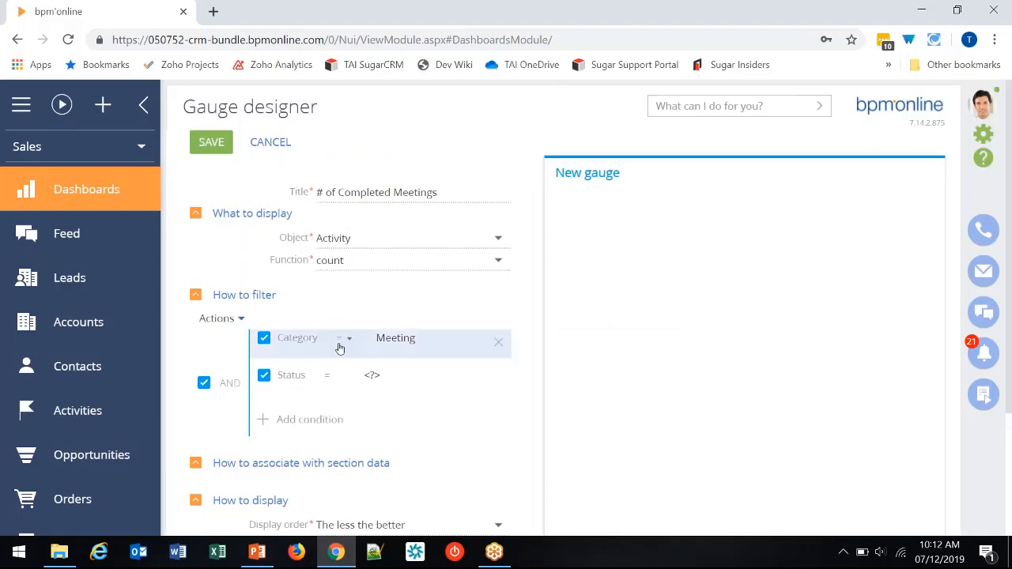
left_click(372, 377)
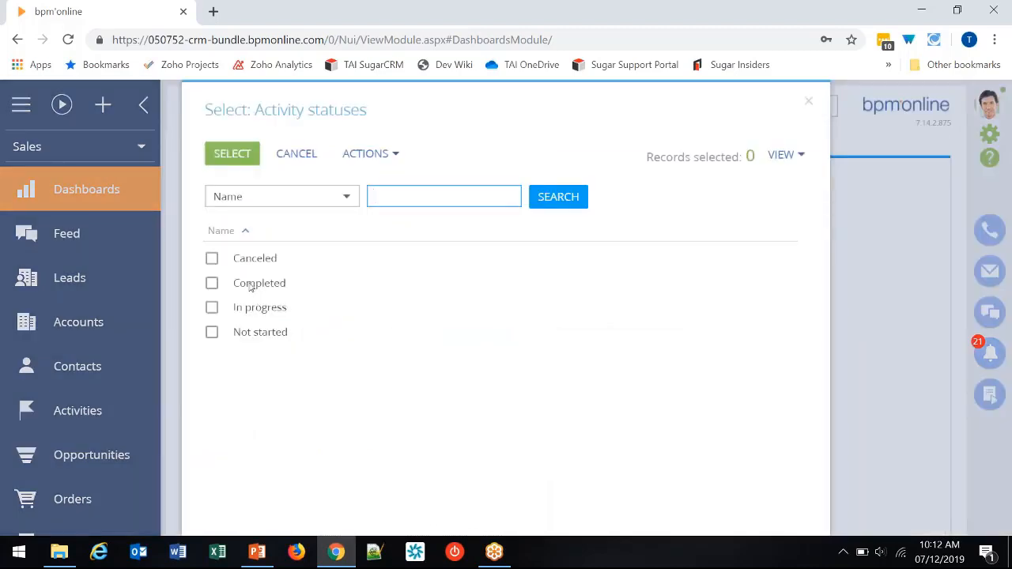
left_click(249, 283)
left_click(238, 156)
- Add a third filter condition limiting the activity's Due date to the current month
scroll(393, 422, "down", 2)
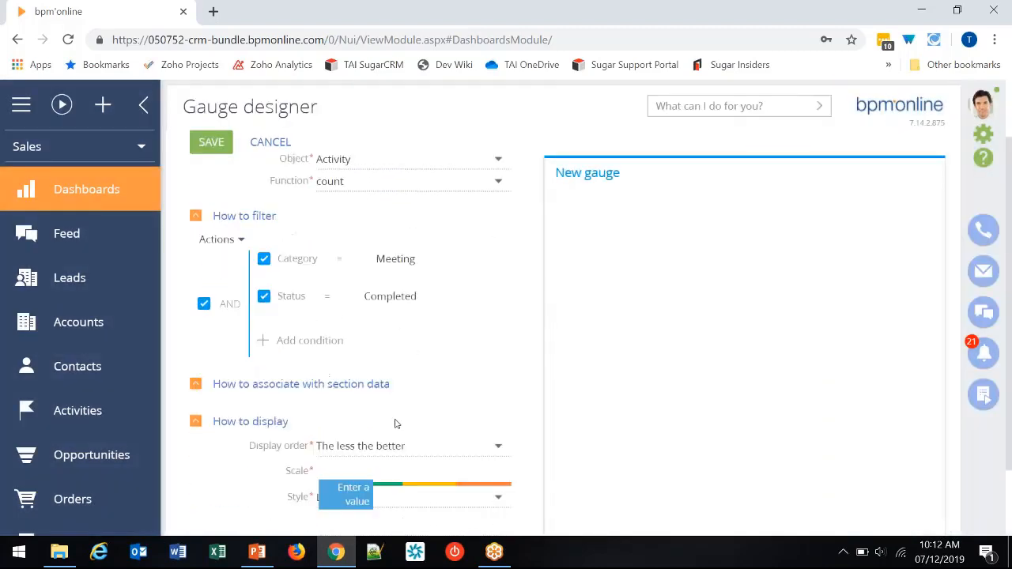
scroll(393, 422, "up", 2)
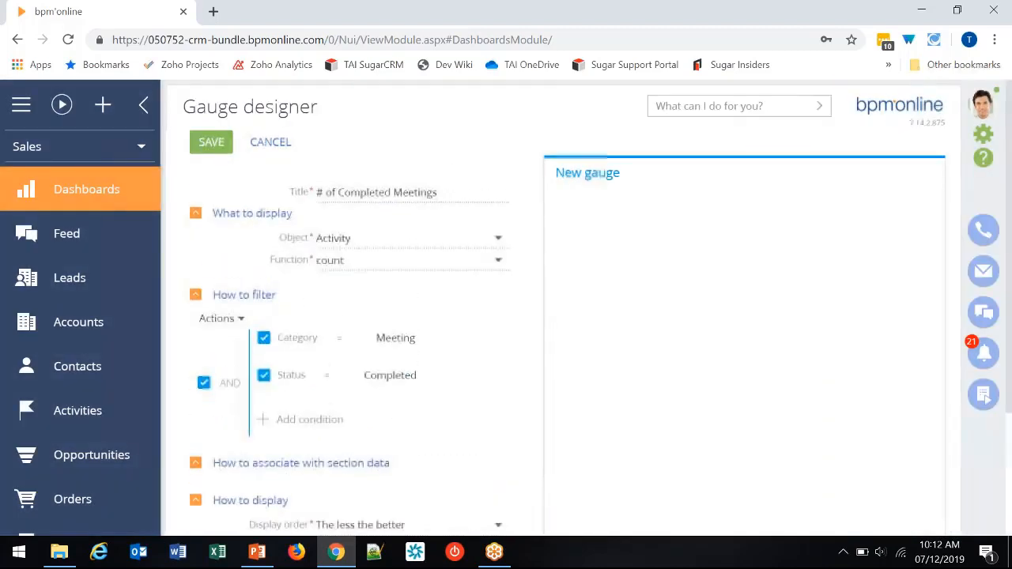
left_click(298, 420)
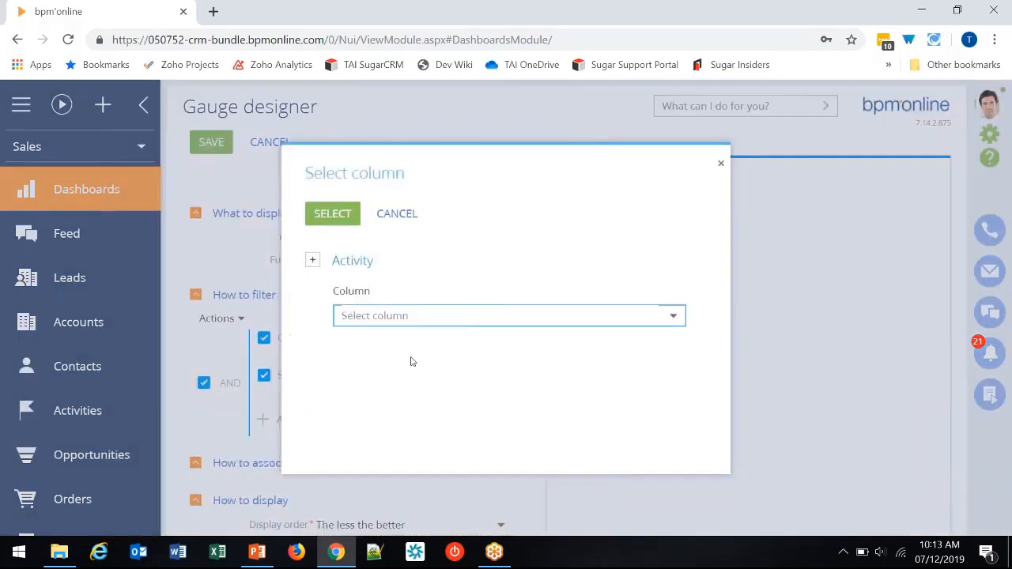
type("due")
left_click(372, 344)
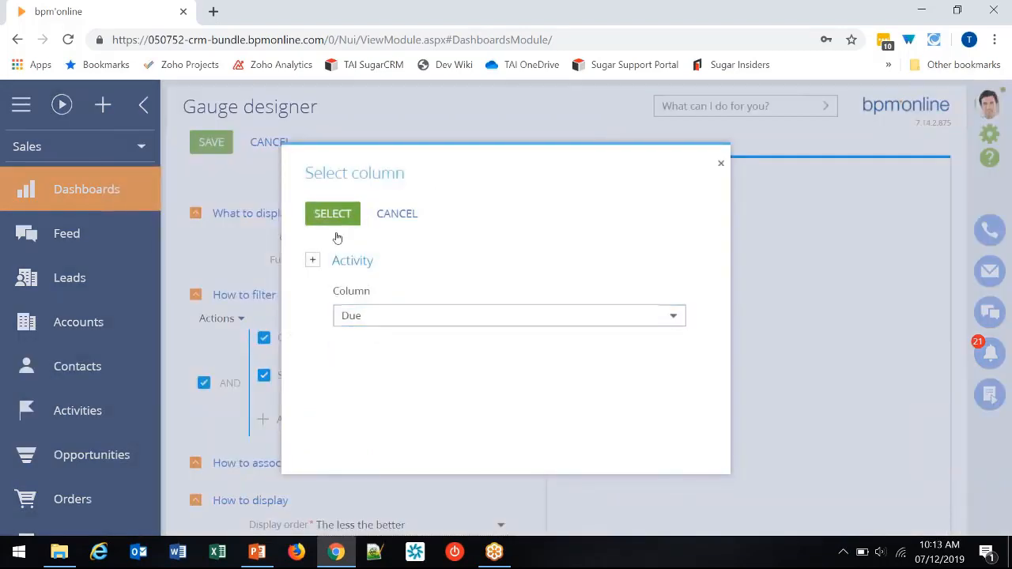
left_click(333, 224)
mouse_move(360, 386)
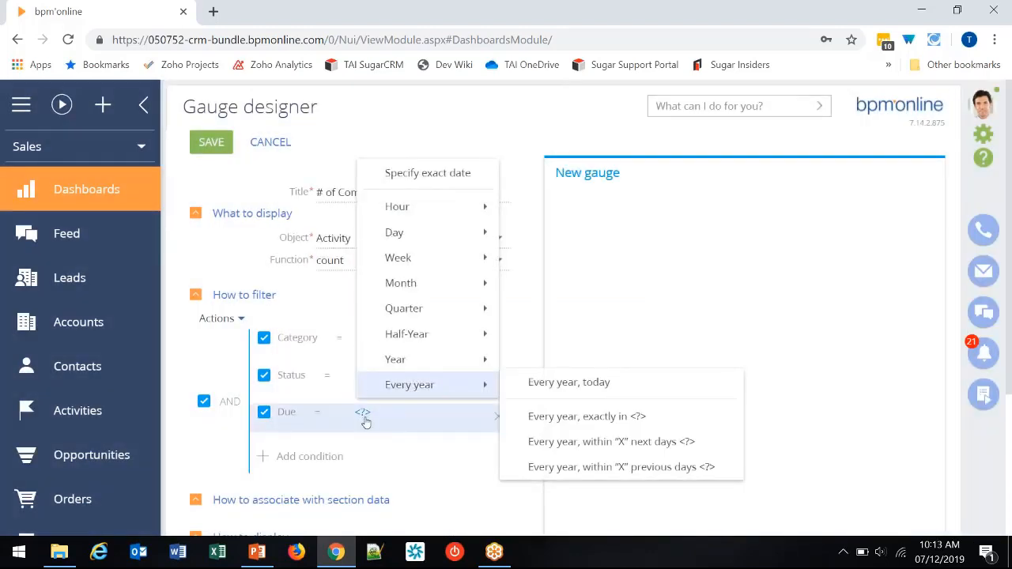
mouse_move(429, 284)
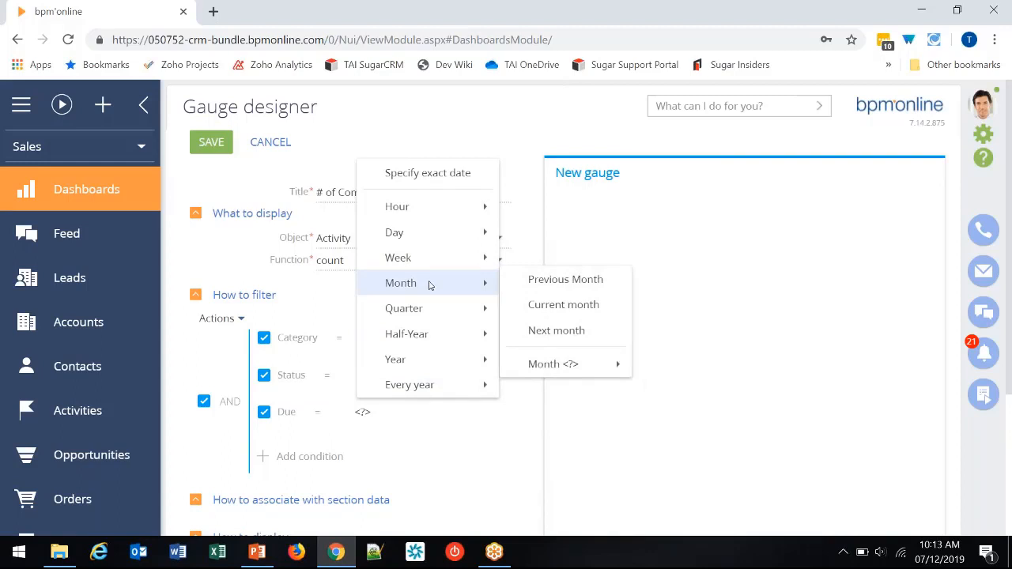
mouse_move(426, 237)
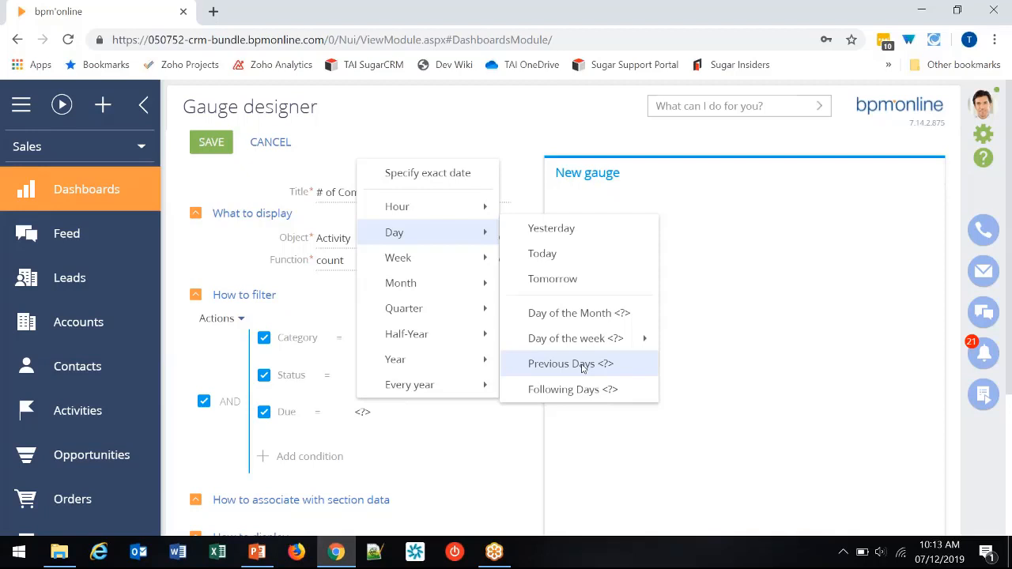
mouse_move(466, 291)
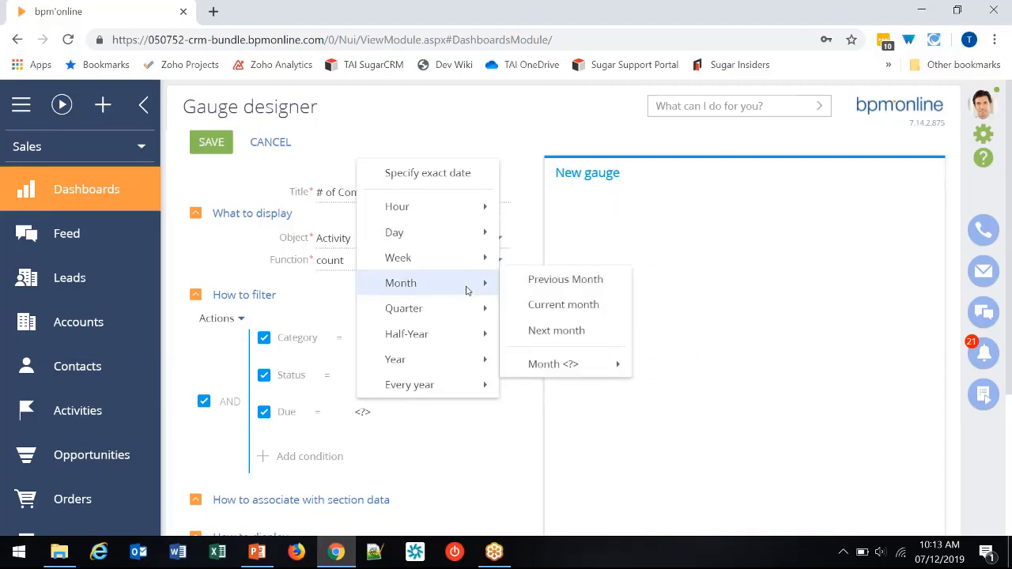
left_click(582, 309)
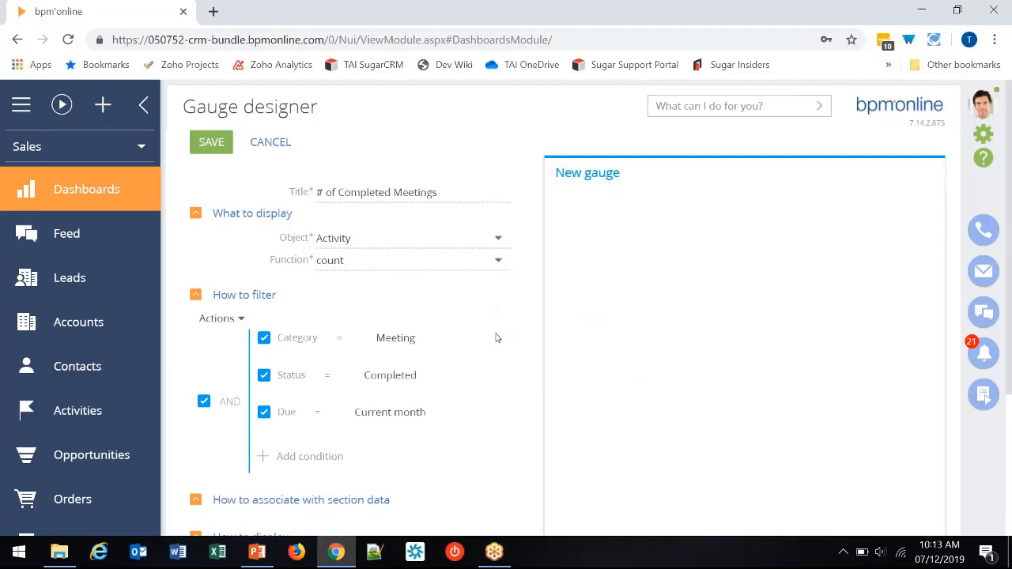
- Set the gauge's display order to "The more the better"
scroll(472, 345, "down", 3)
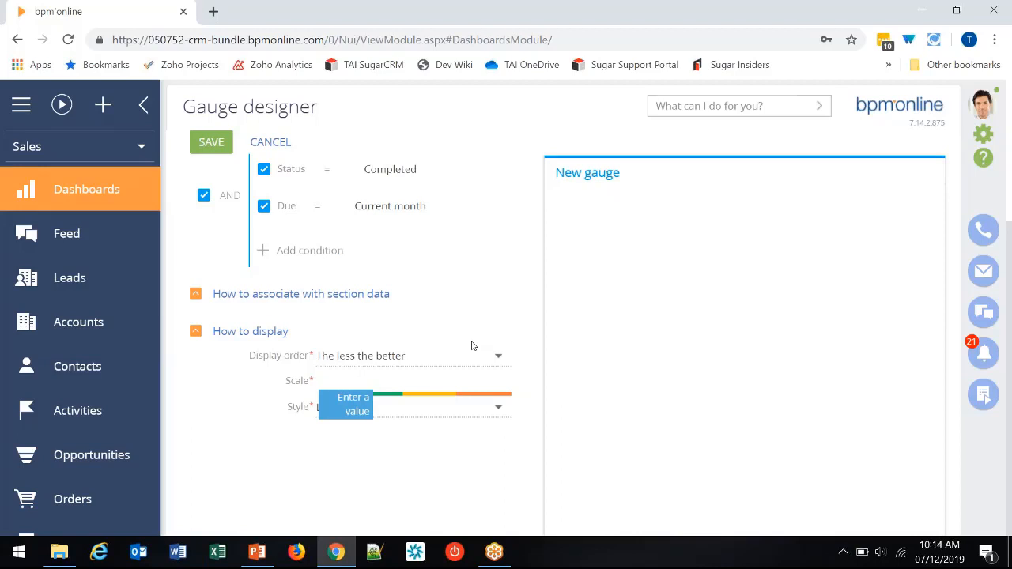
left_click(440, 355)
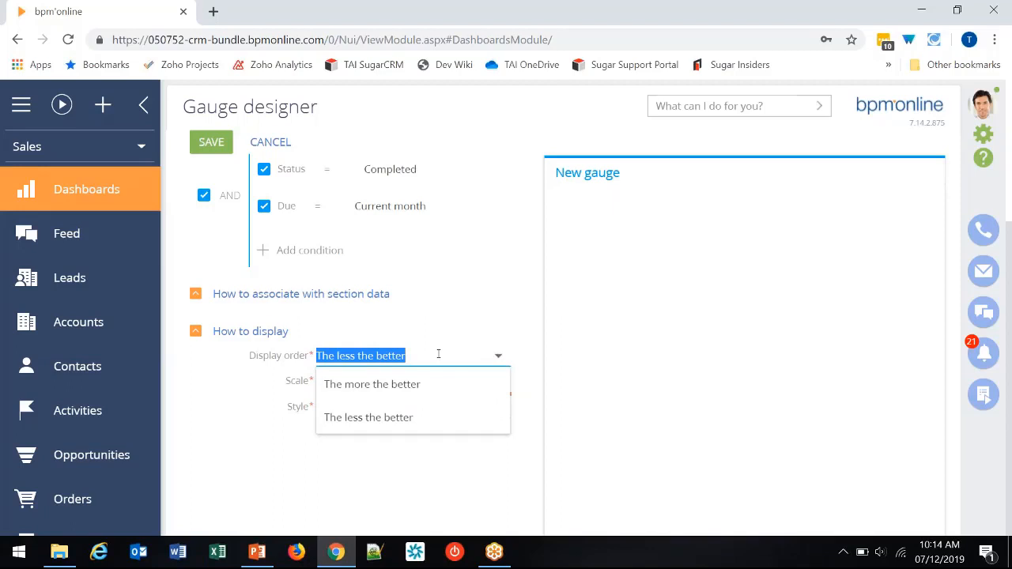
left_click(410, 384)
- Set the gauge's scale boundaries to 0, 5, 10 and 15
left_click(344, 382)
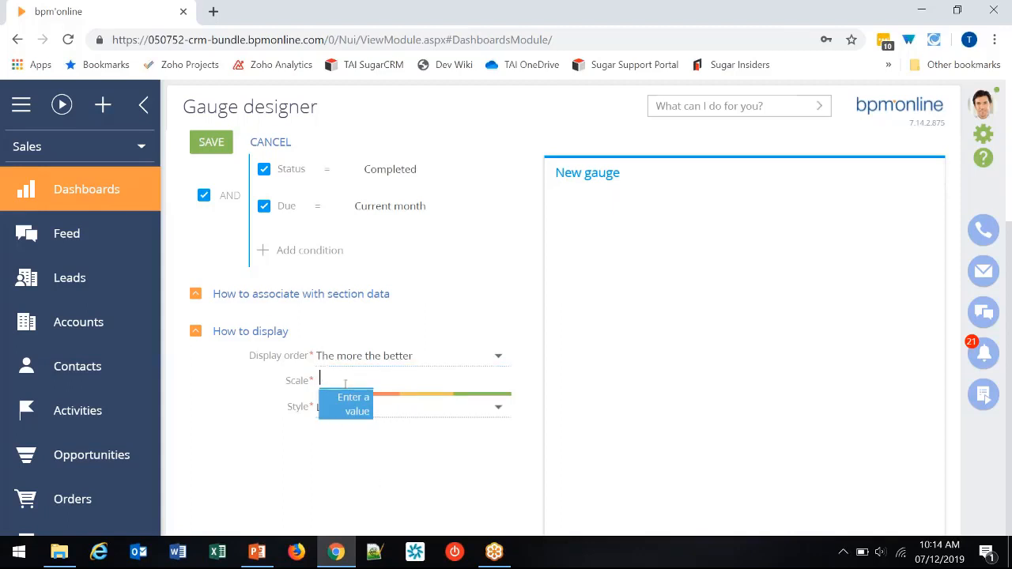
type("0")
key("Tab")
type("5")
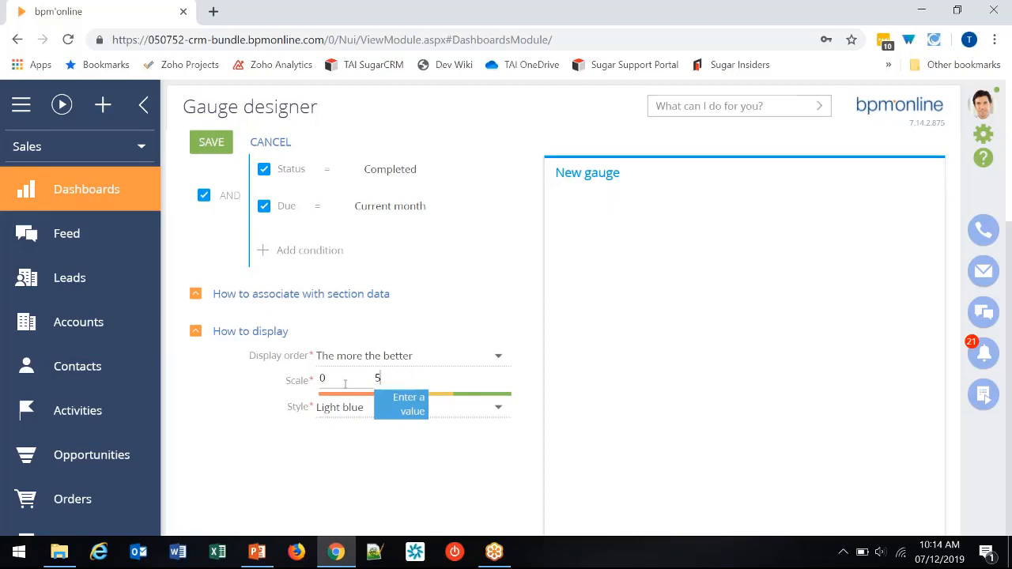
key("Tab")
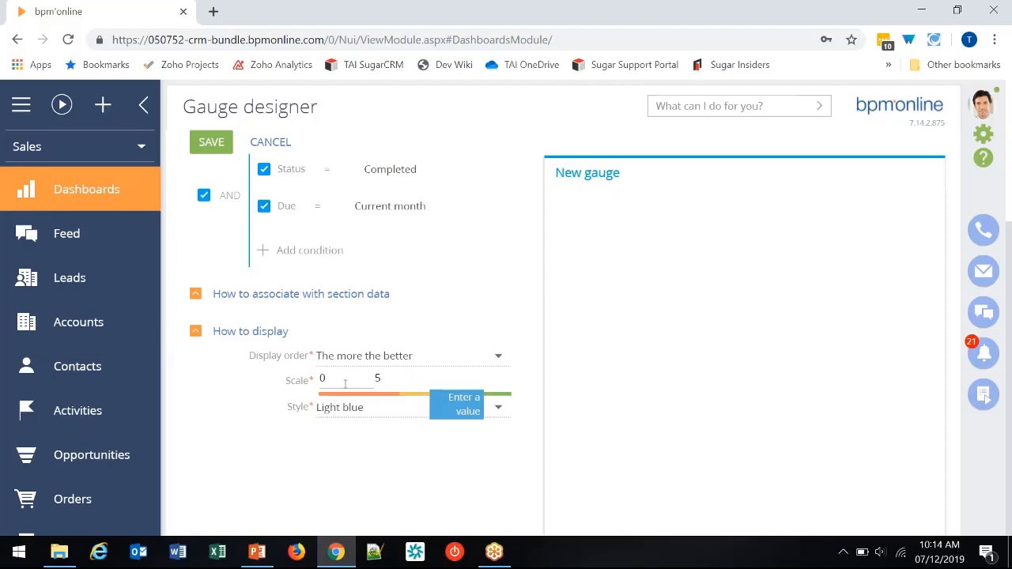
type("10")
key("Tab")
type("15")
key("Tab")
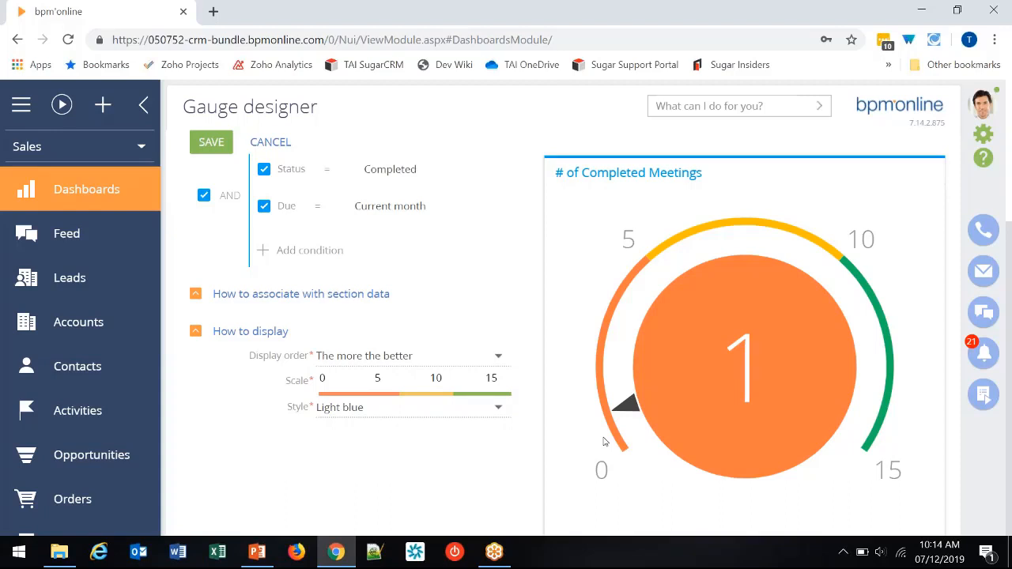
- Change the gauge's last two scale boundaries to 15 and 20, and save the gauge
double_click(436, 378)
type("15")
key("Return")
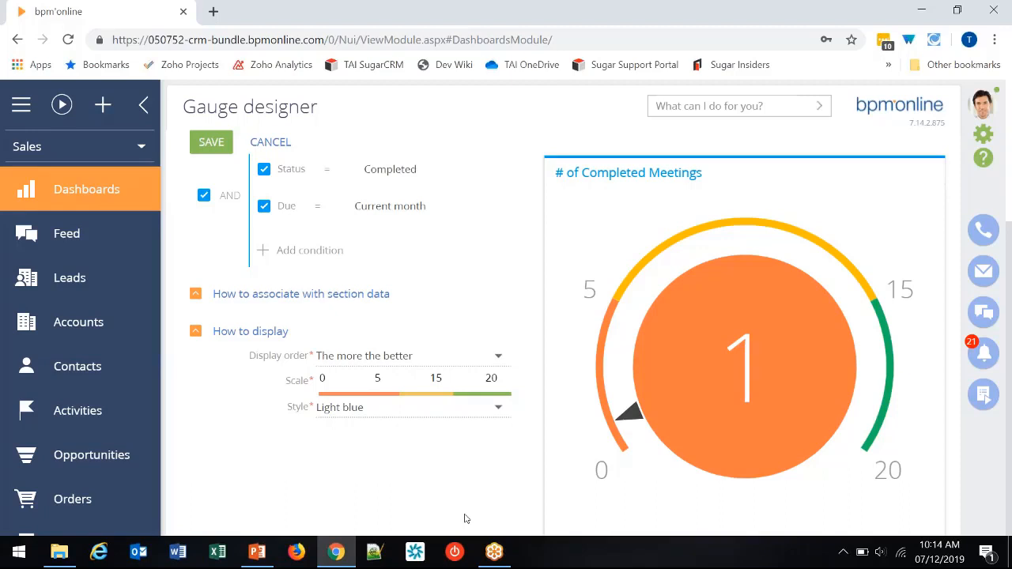
left_click(210, 142)
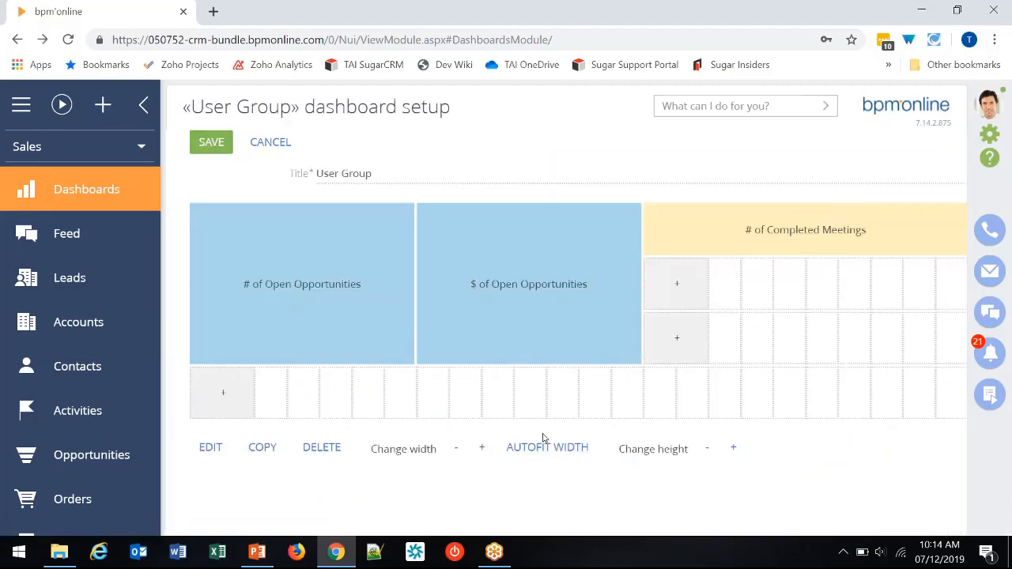
- Increase the height of the "# of Completed Meetings" gauge by two rows and save the dashboard
left_click(734, 448)
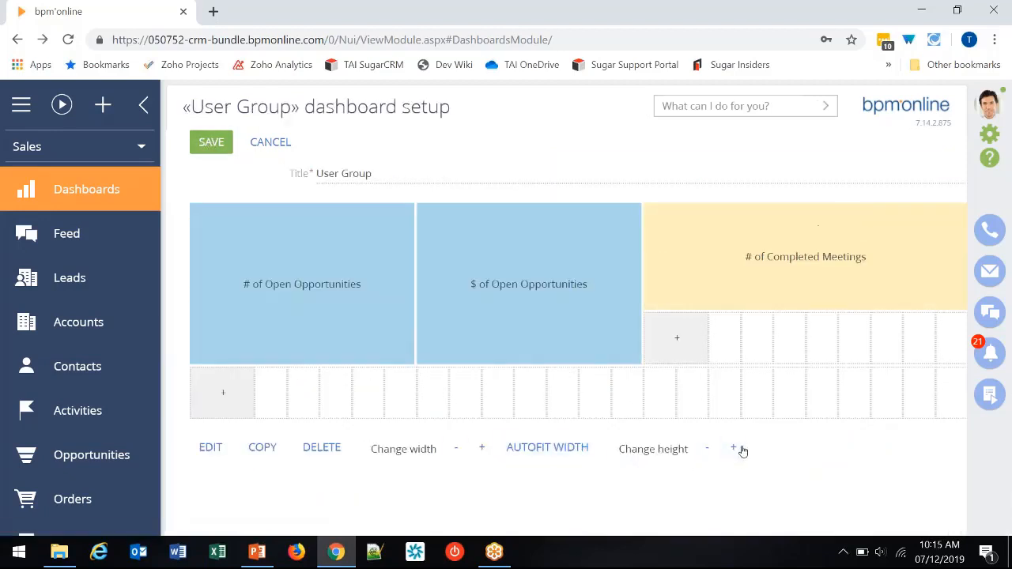
left_click(735, 449)
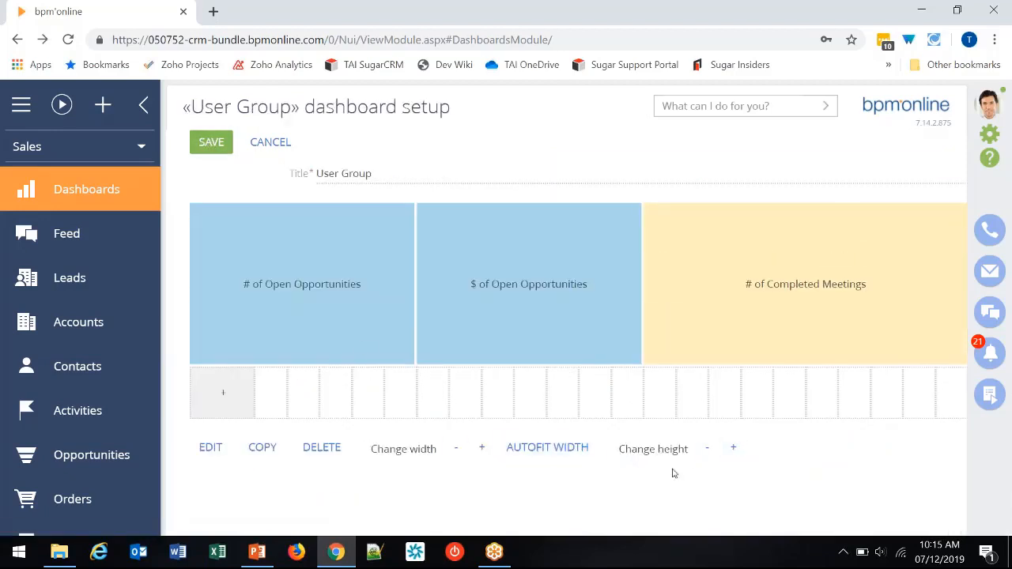
left_click(220, 144)
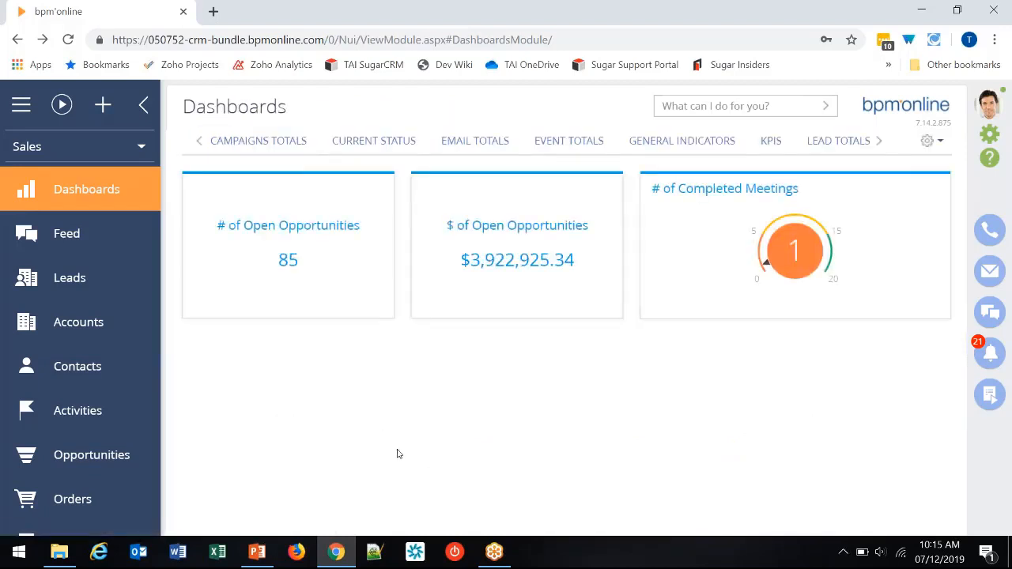
- Reopen the User Group dashboard for editing and add a chart titled "Leads by Need" in the row below the existing blocks
left_click(929, 143)
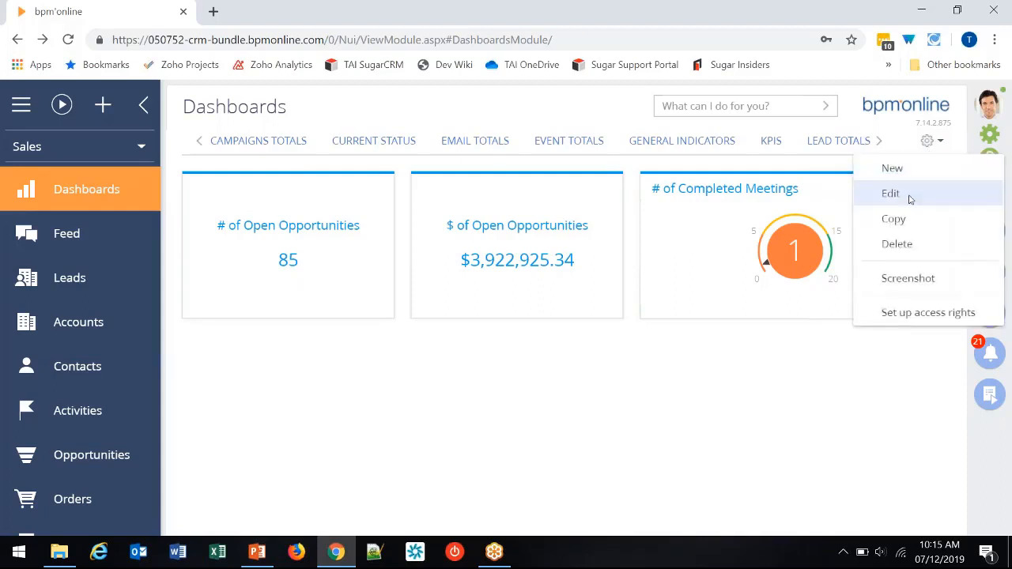
left_click(910, 198)
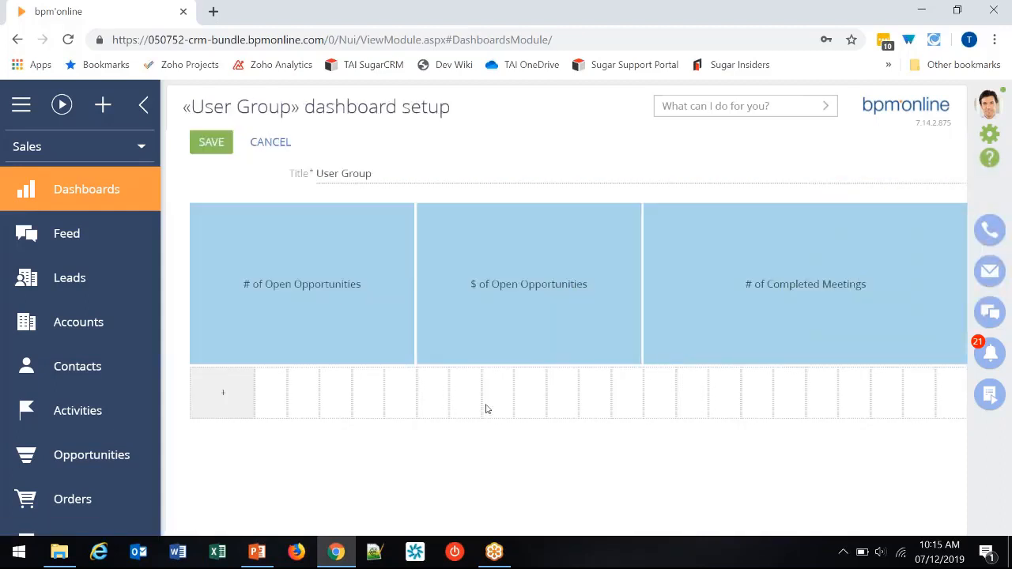
left_click(224, 394)
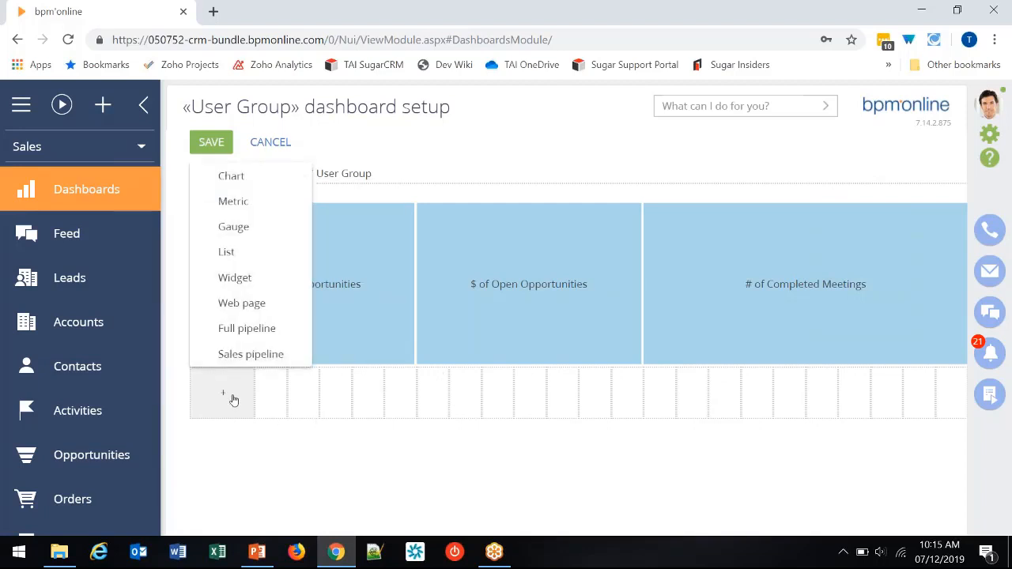
left_click(241, 187)
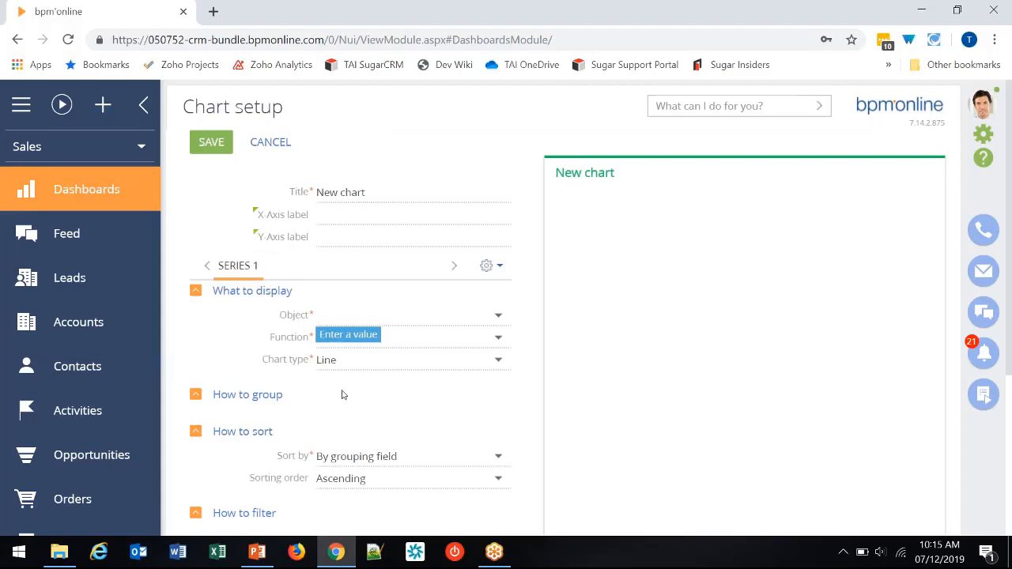
left_click_drag(365, 196, 294, 185)
type("Lea")
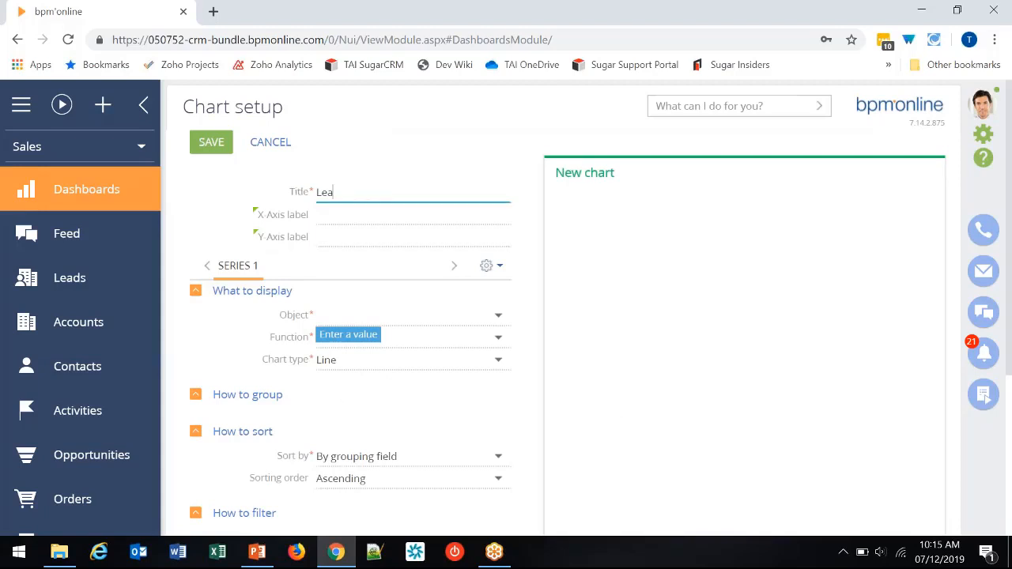
type("ds by Need")
- Set the chart to show the count of the Lead object as a Pie chart
left_click(340, 316)
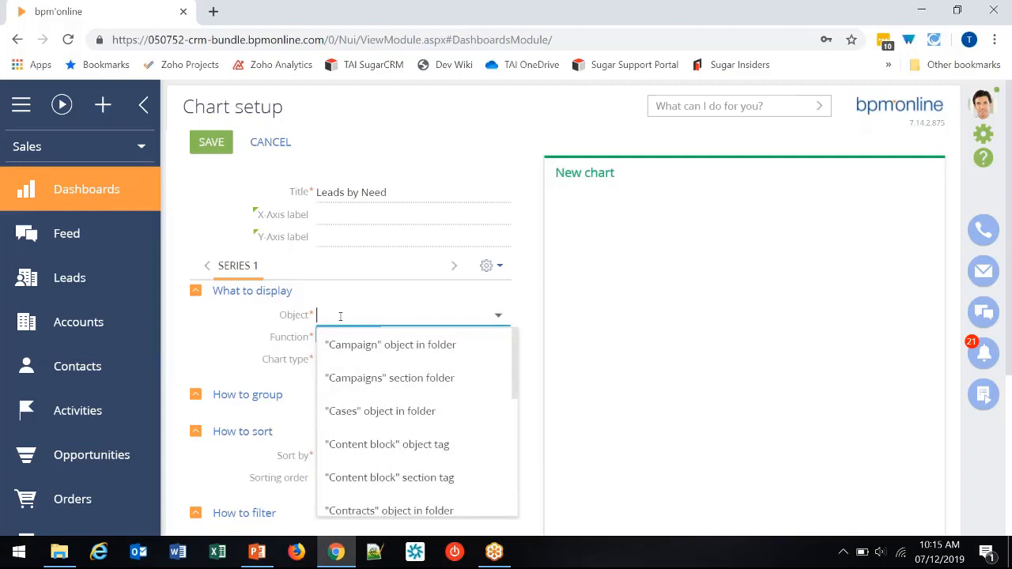
type("lea")
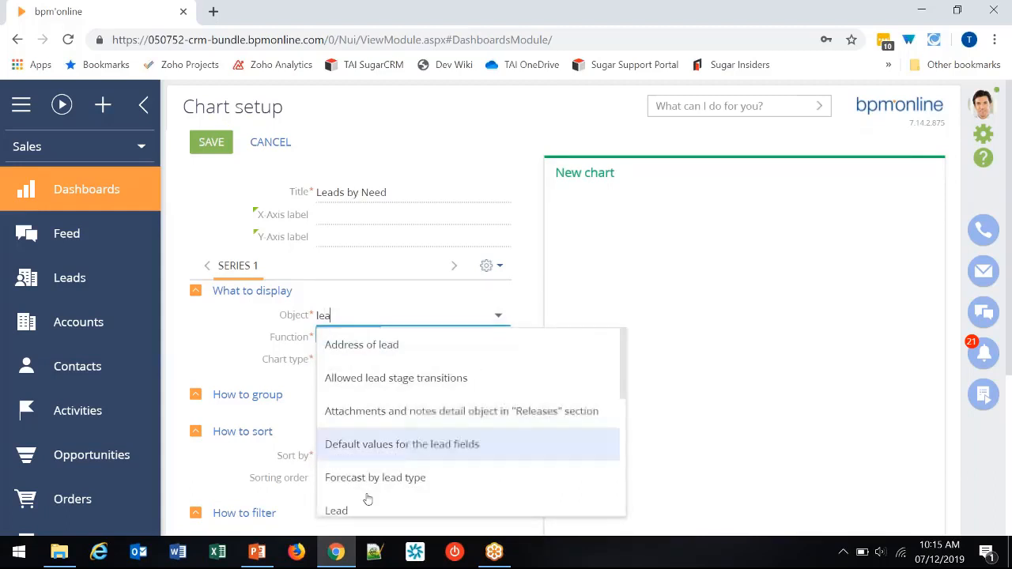
left_click(371, 509)
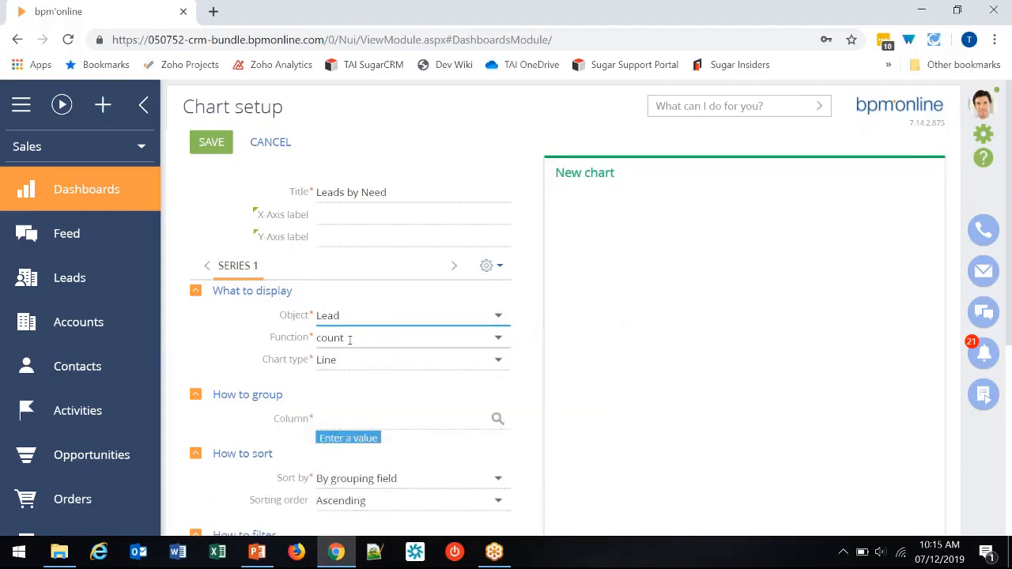
left_click(349, 338)
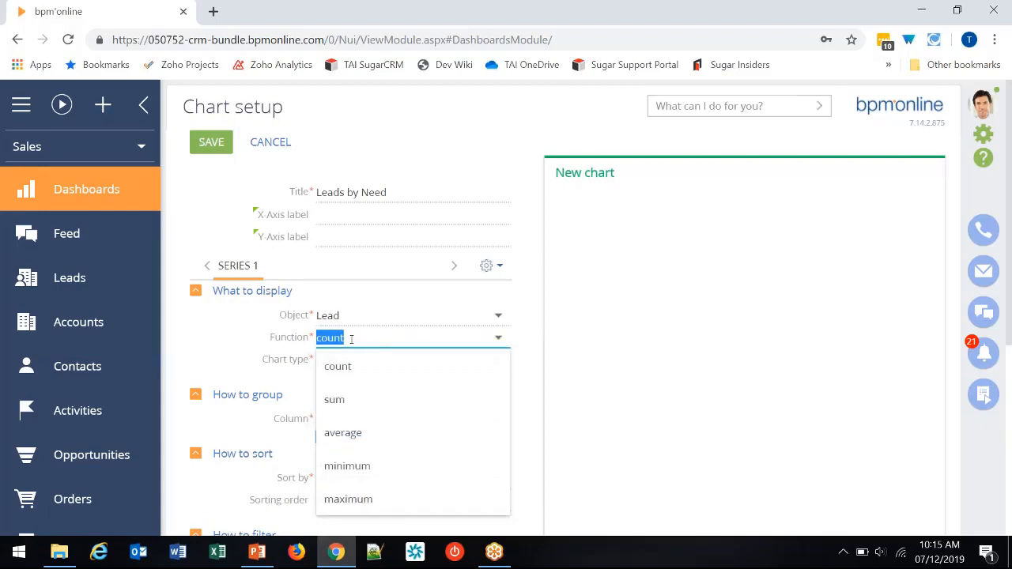
left_click(351, 338)
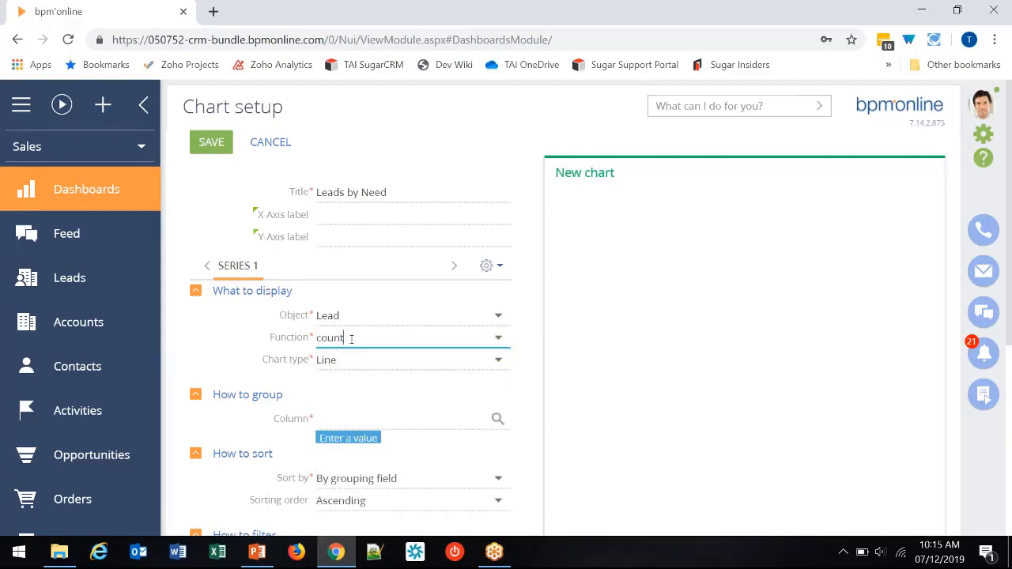
left_click(363, 358)
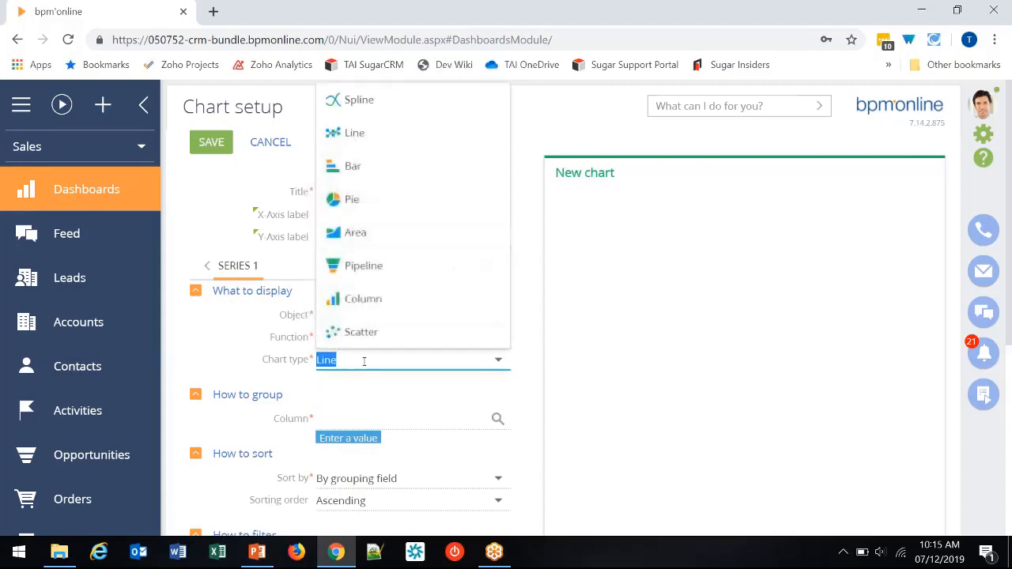
left_click(340, 212)
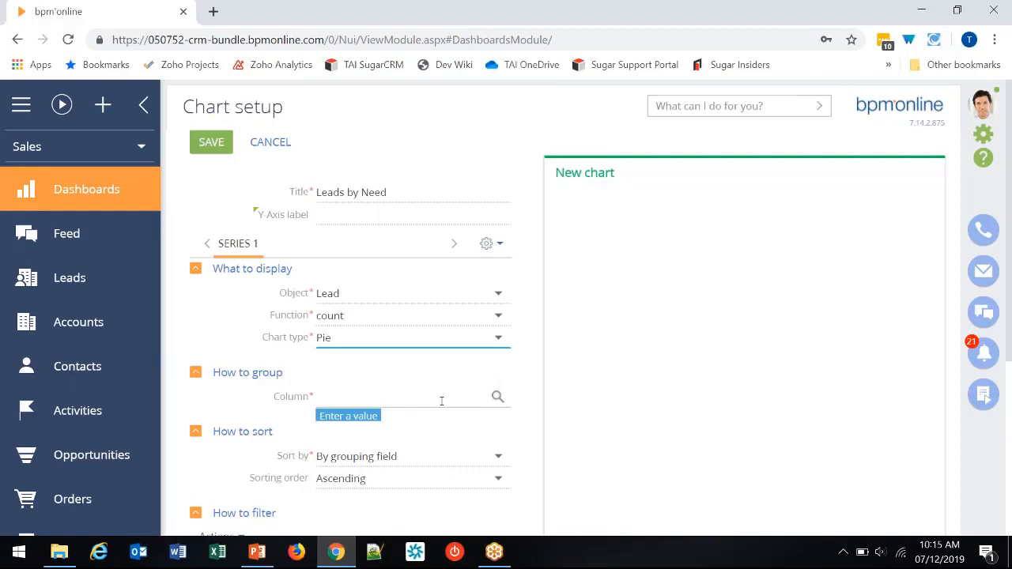
- Group the pie chart by the Customer need column and save the chart
left_click(497, 396)
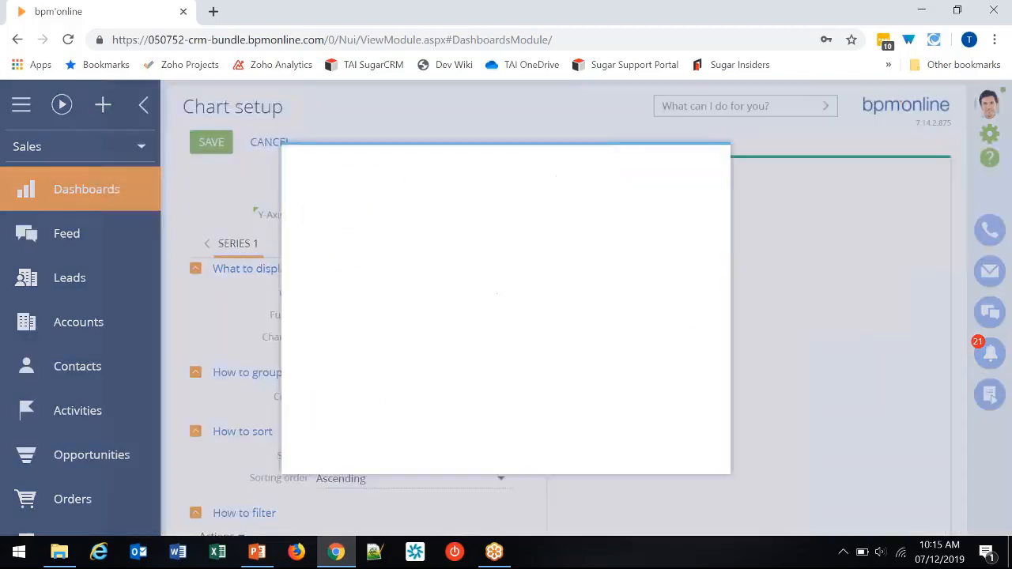
type("need")
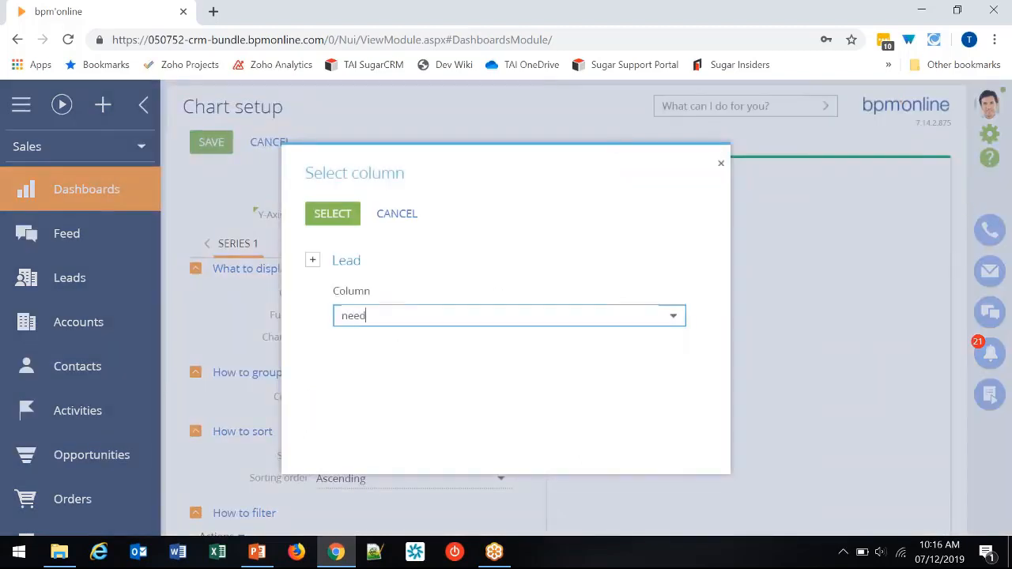
left_click(425, 354)
left_click(357, 221)
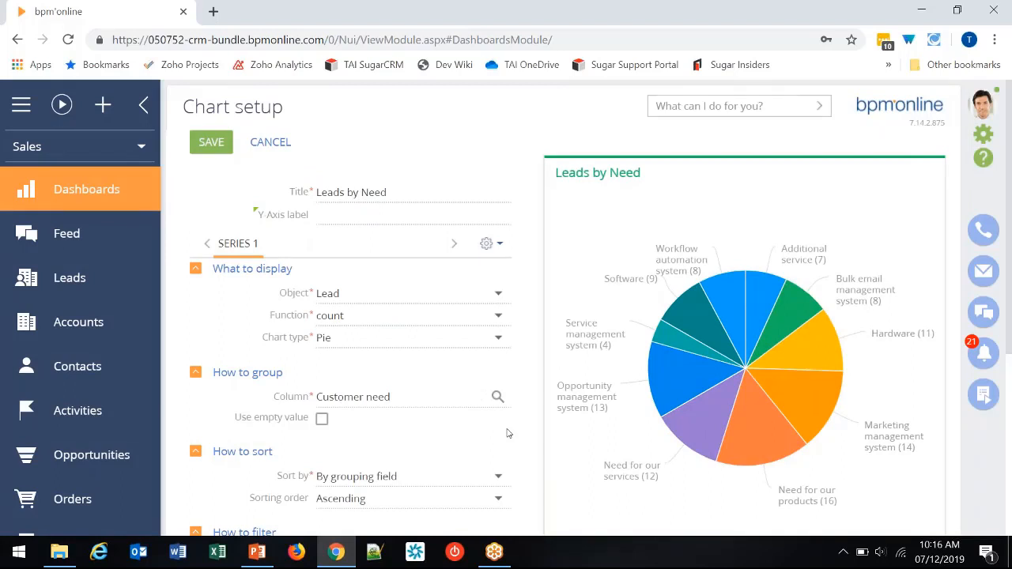
scroll(508, 433, "down", 2)
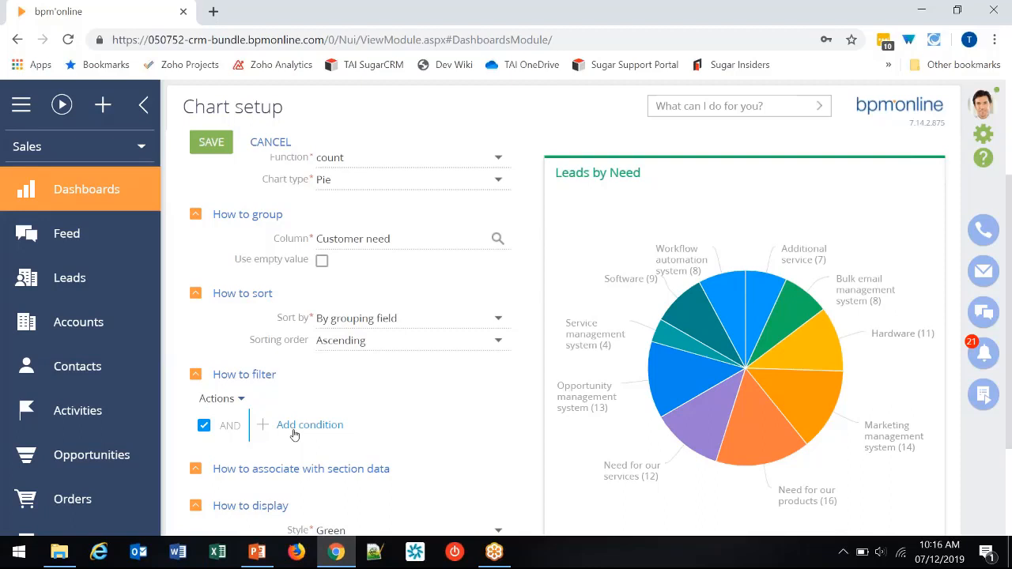
left_click(227, 143)
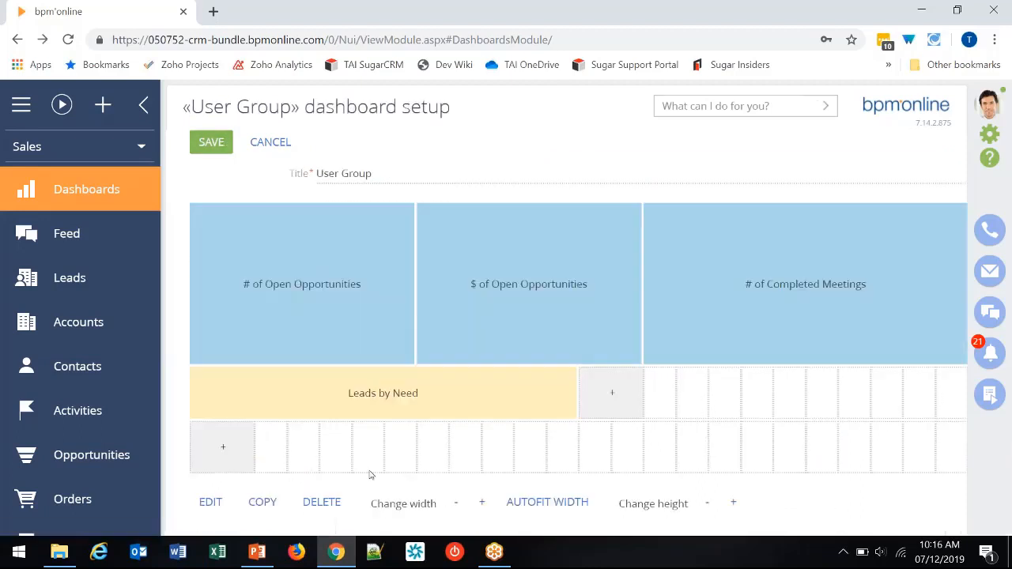
- Increase the height of the "Leads by Need" chart block by three rows
left_click(732, 512)
scroll(703, 494, "down", 1)
left_click(733, 502)
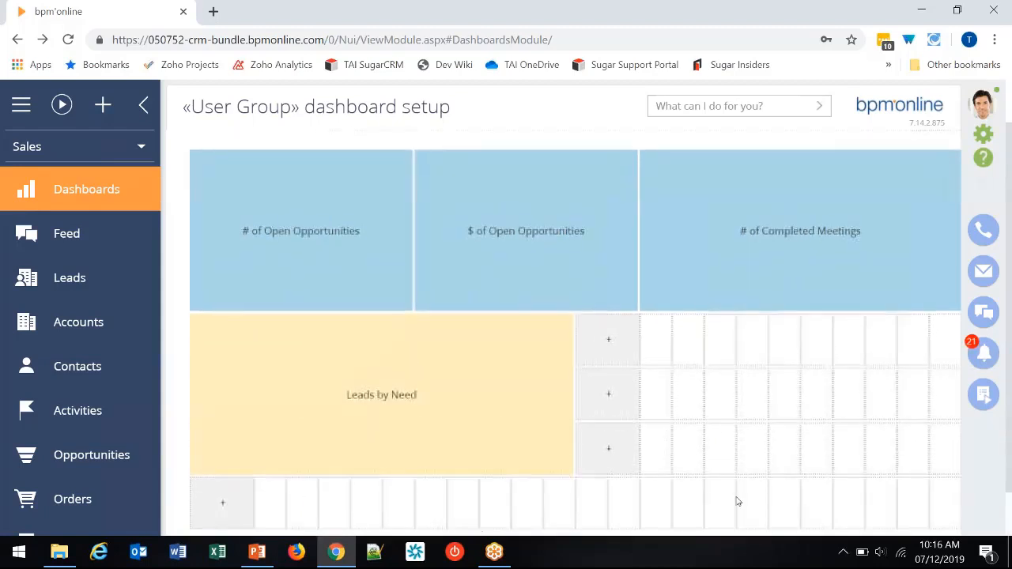
scroll(736, 501, "down", 1)
left_click(735, 501)
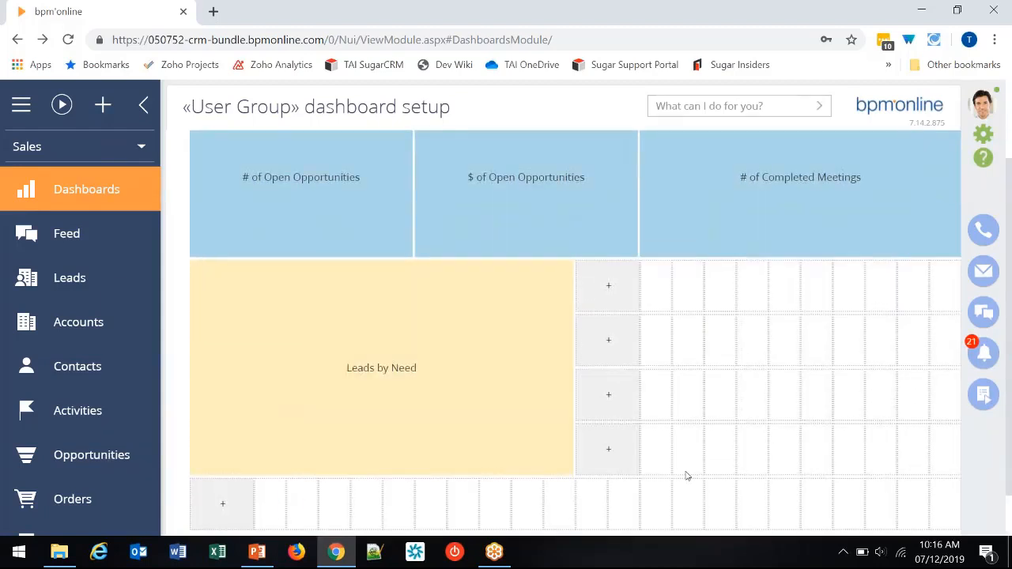
- Add another chart beside "Leads by Need" and title it "Orders by Month"
left_click(612, 287)
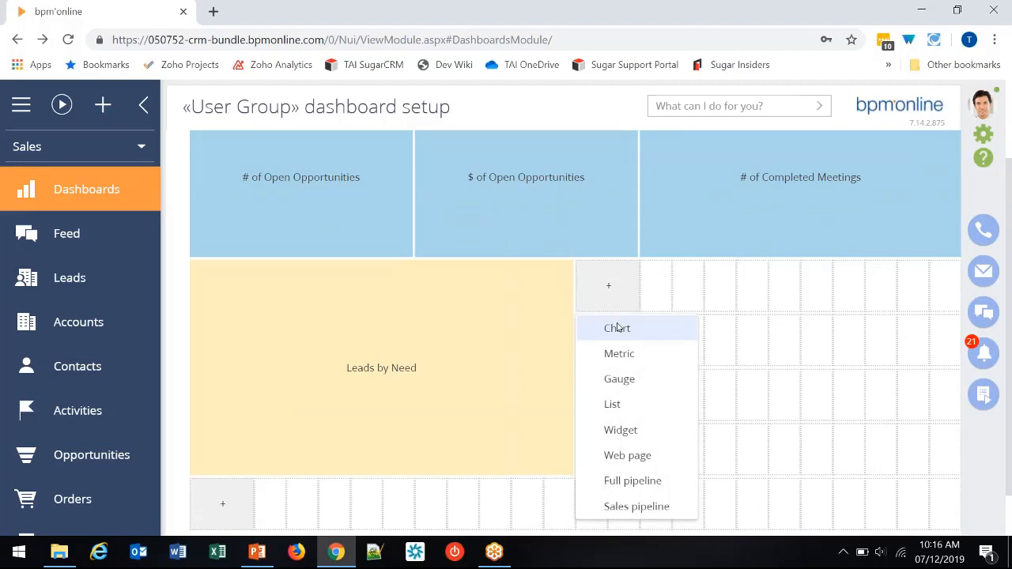
left_click(618, 327)
scroll(452, 382, "up", 2)
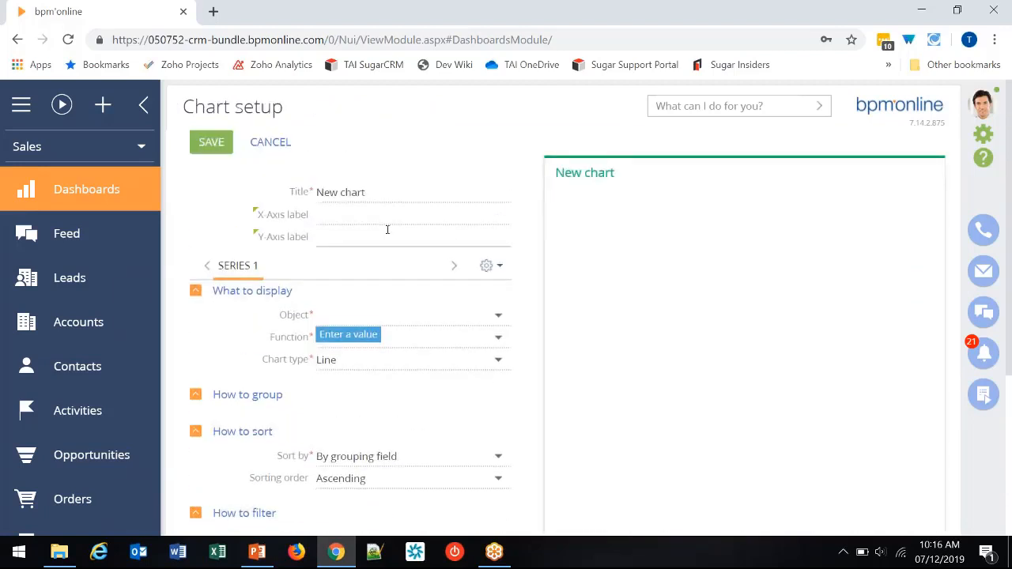
left_click_drag(367, 193, 317, 195)
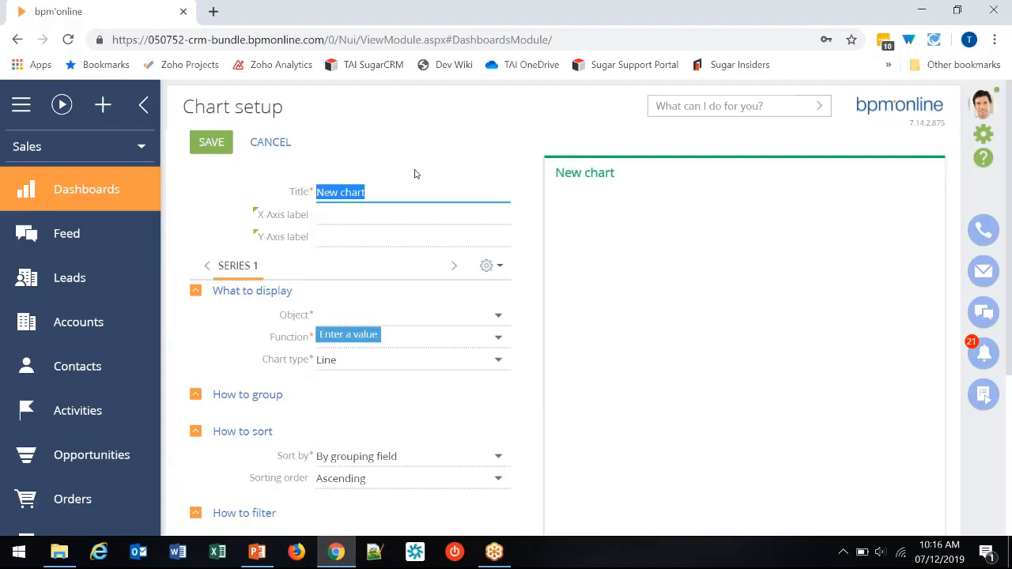
type("Orders by M")
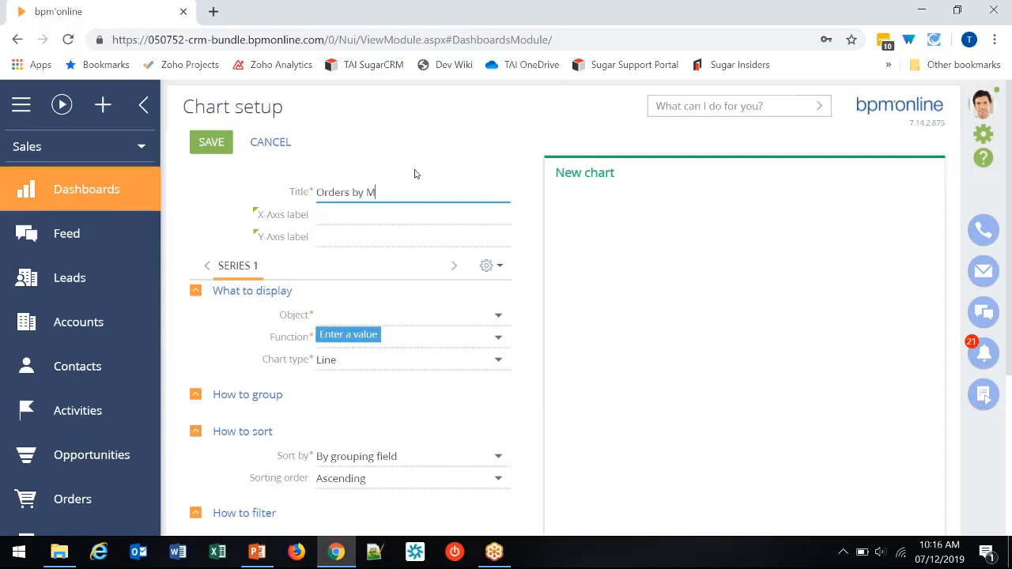
type("onth")
- Label the new chart's X-axis "Month" and its Y-axis "Dollars"
left_click(383, 218)
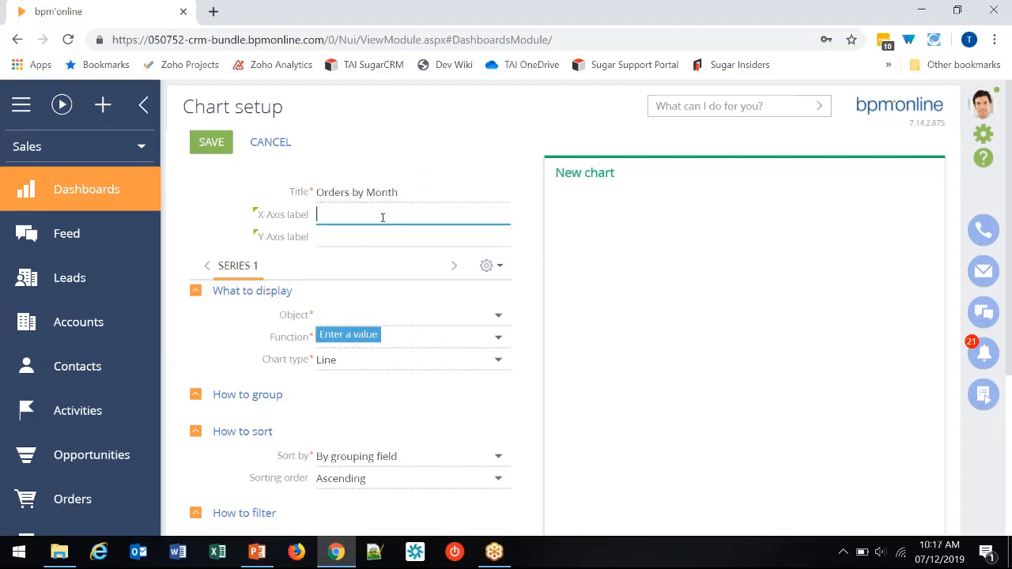
type("Month")
key("Tab")
type("D")
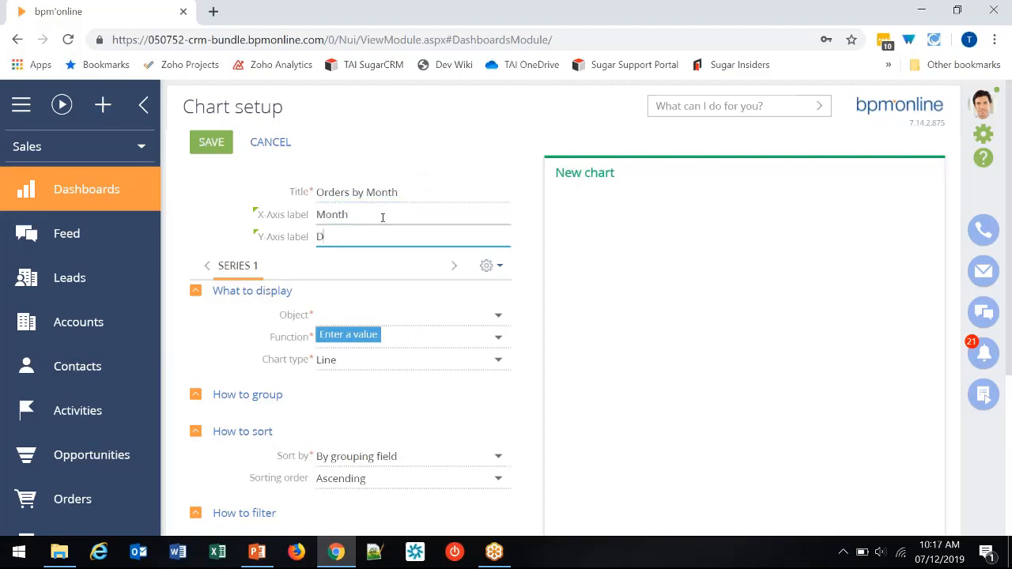
type("ollars")
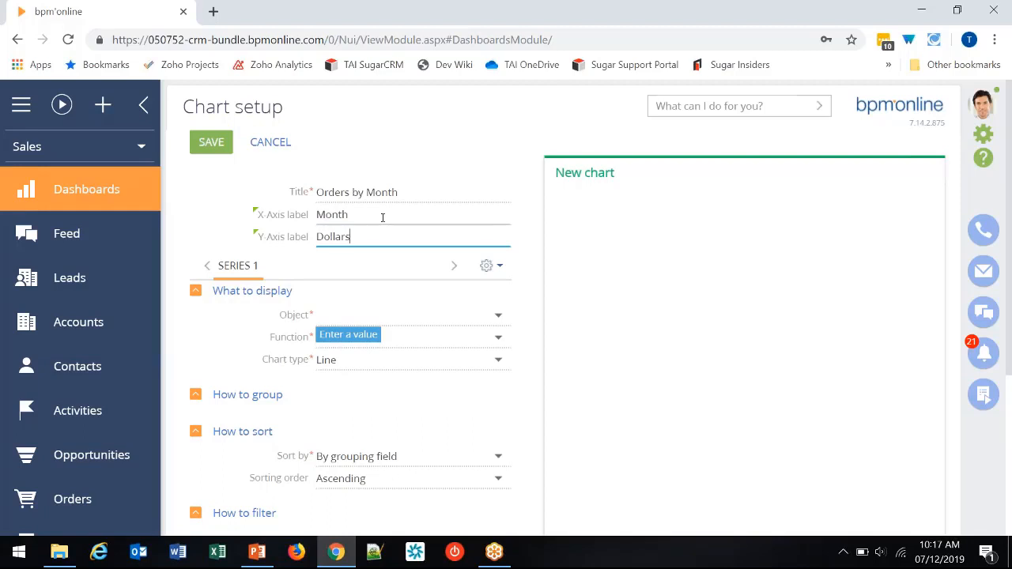
- Set the source object of the chart's first series to Order
left_click(460, 315)
type("o")
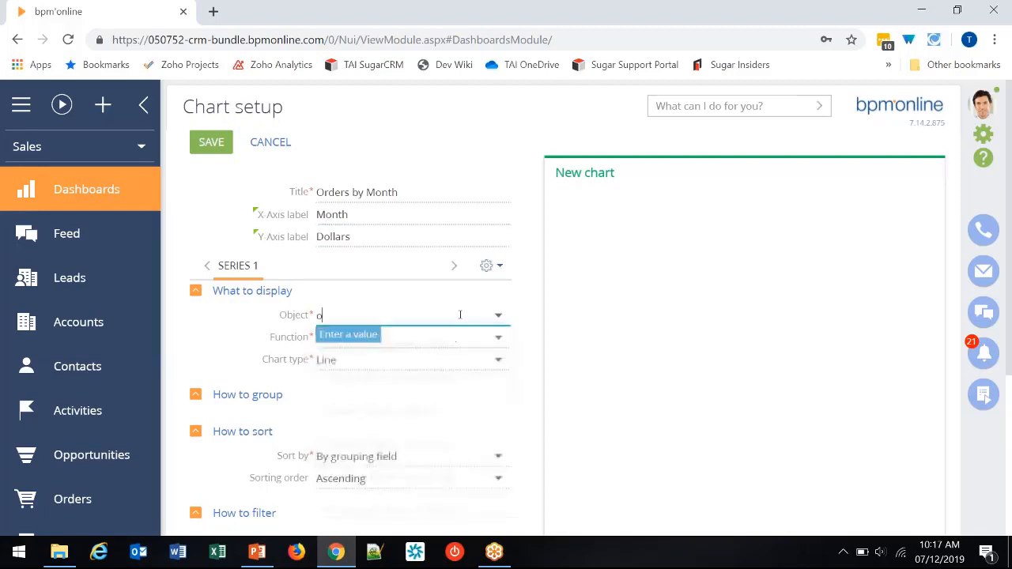
type("rd")
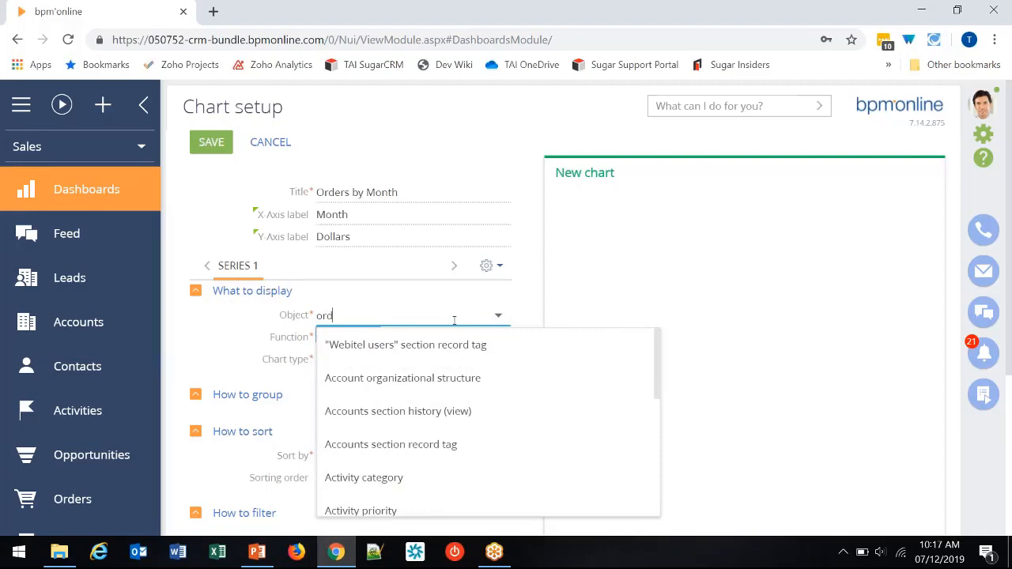
type("er")
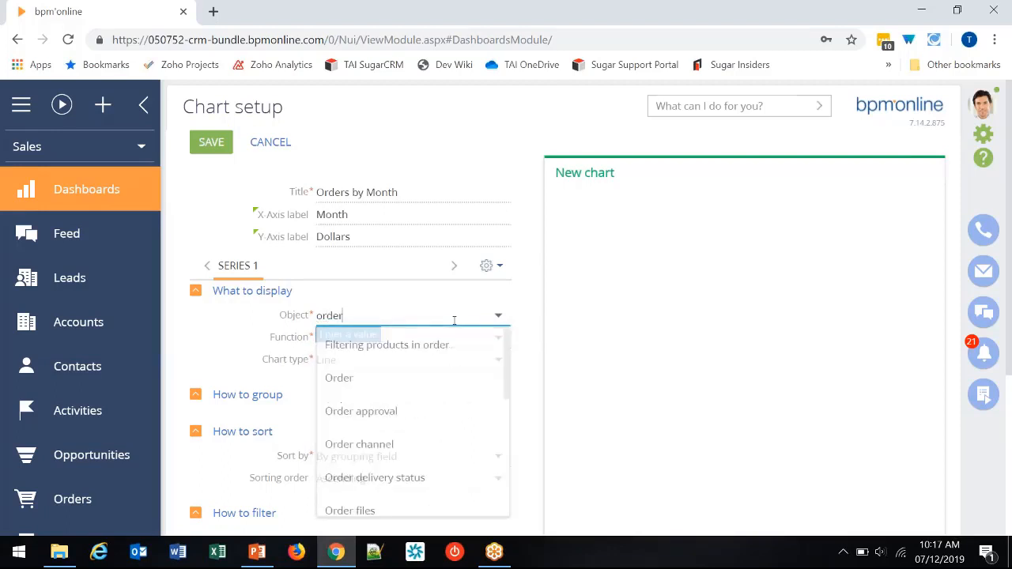
left_click(392, 379)
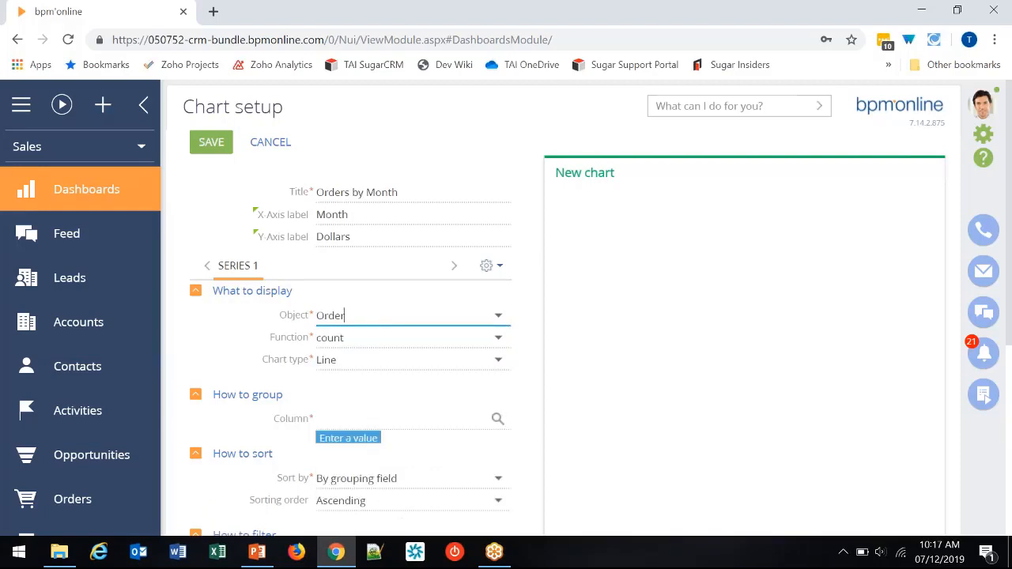
- Make the first series calculate the sum of the Total column
left_click(381, 334)
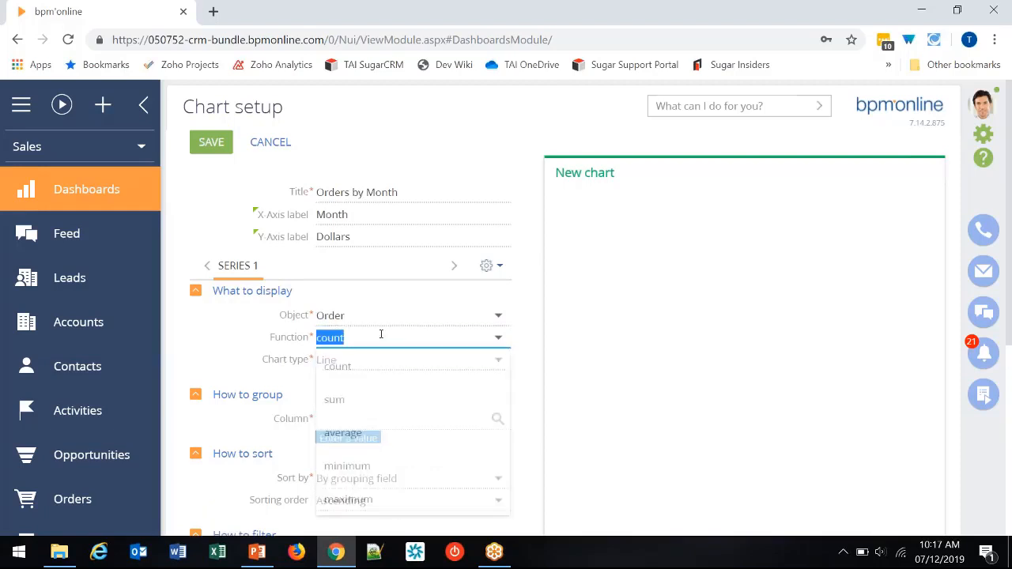
left_click(361, 402)
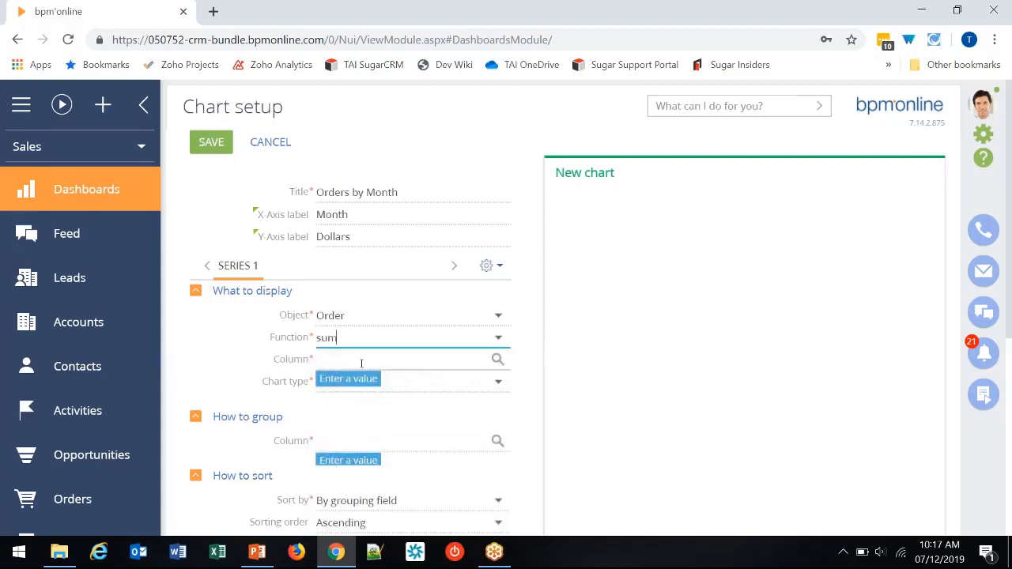
left_click(500, 360)
left_click(415, 316)
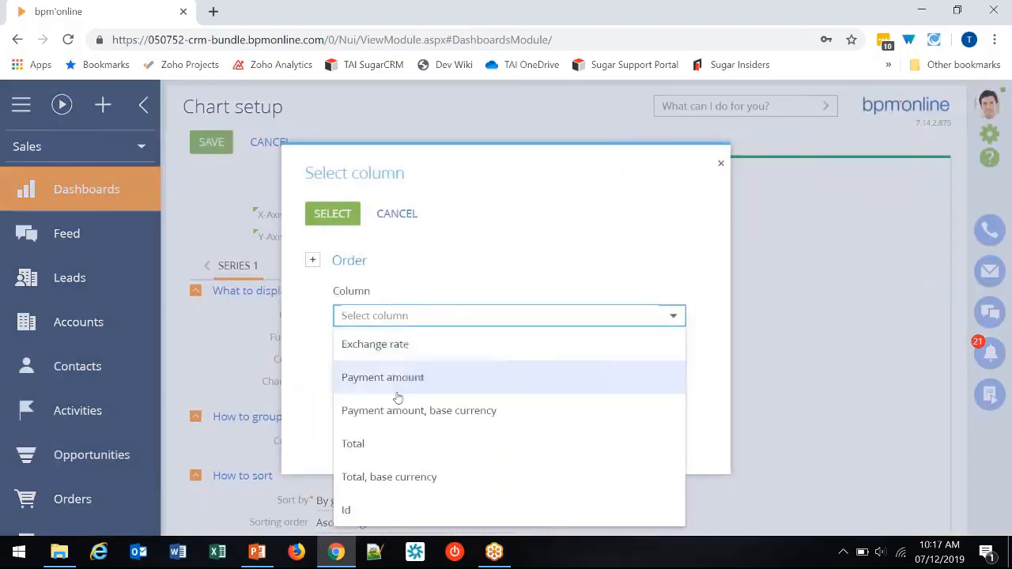
left_click(353, 444)
left_click(332, 213)
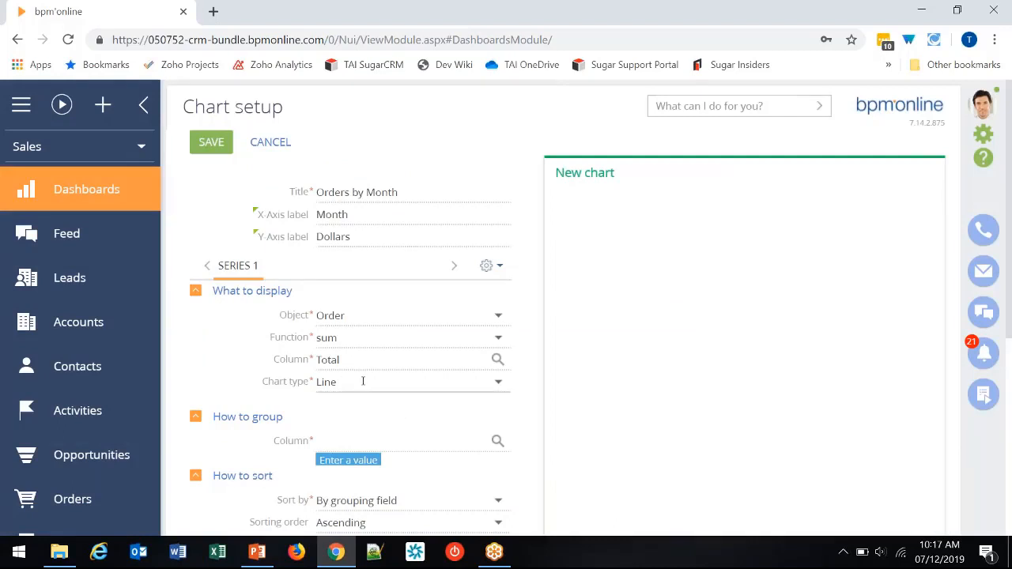
- Group the first series by the Date column with the Month format
scroll(363, 381, "down", 1)
left_click(497, 361)
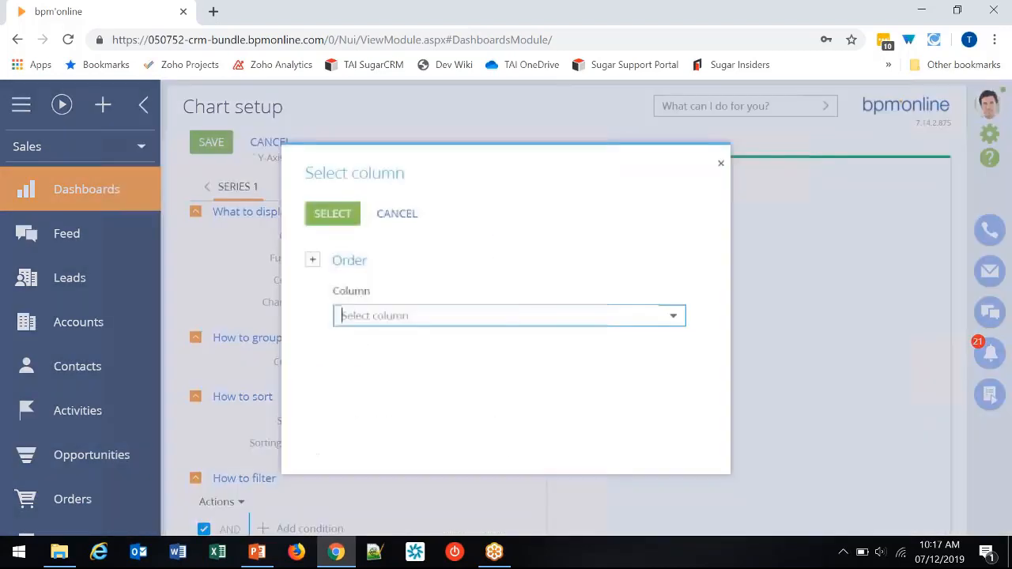
left_click(475, 317)
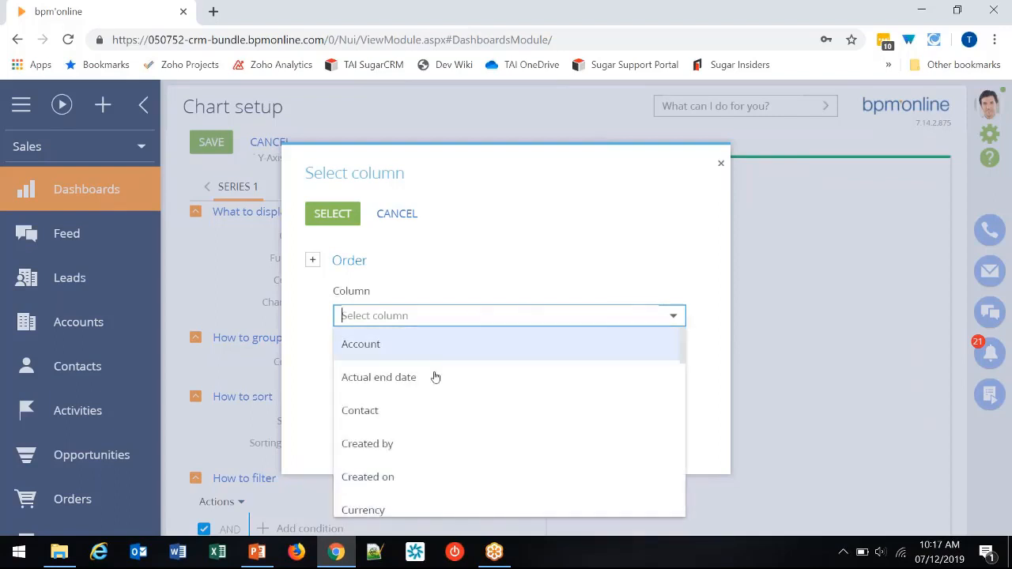
scroll(436, 359, "down", 4)
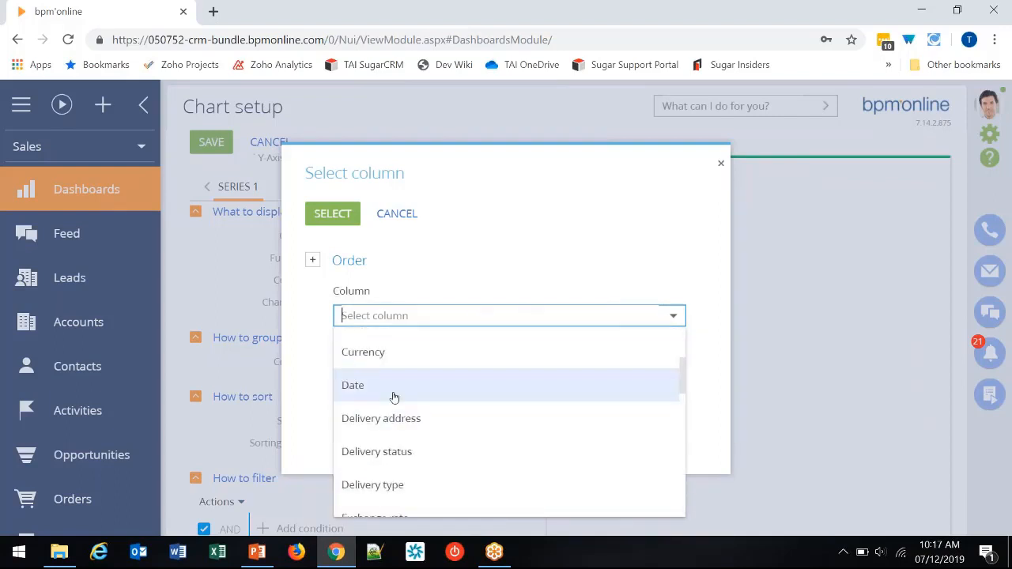
left_click(390, 395)
left_click(346, 230)
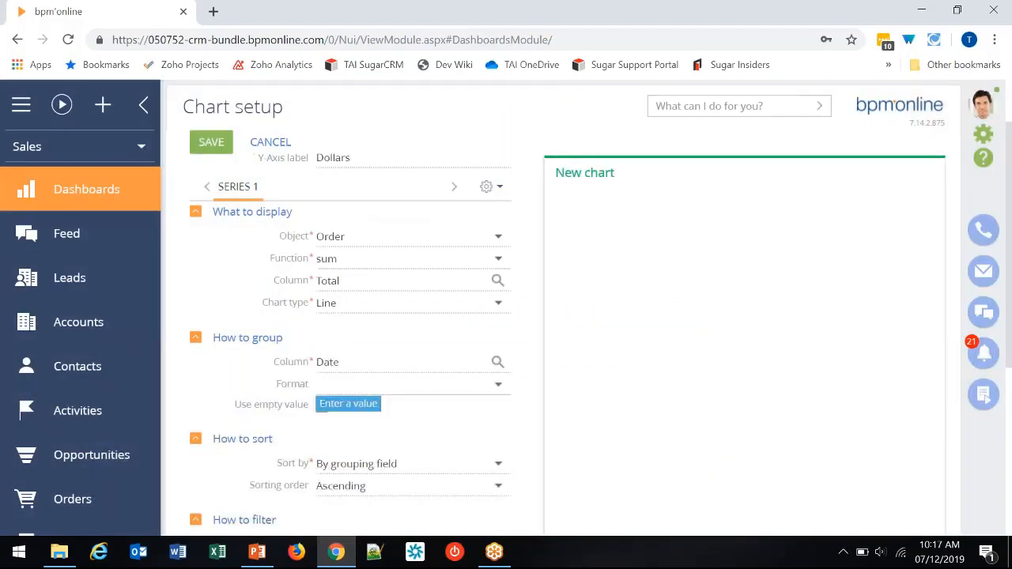
left_click(497, 385)
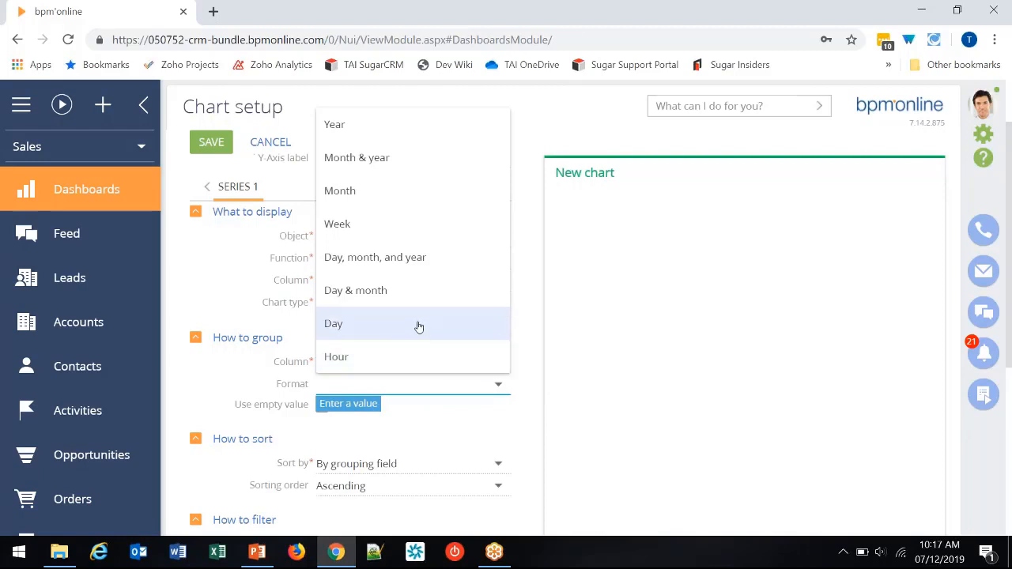
left_click(403, 194)
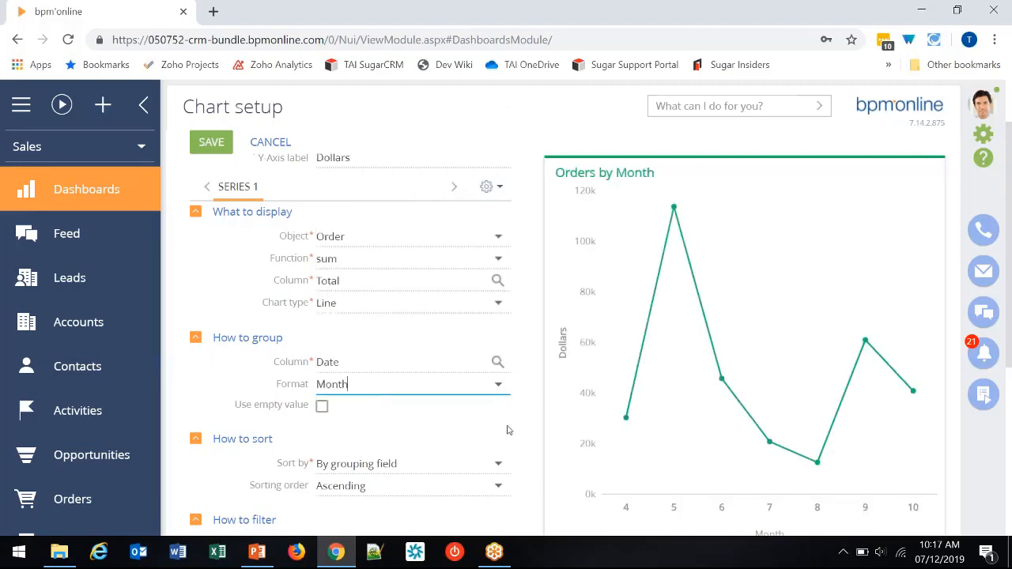
- Turn on the use of empty values in the first series' grouping
scroll(525, 454, "down", 1)
scroll(607, 492, "up", 1)
left_click(322, 406)
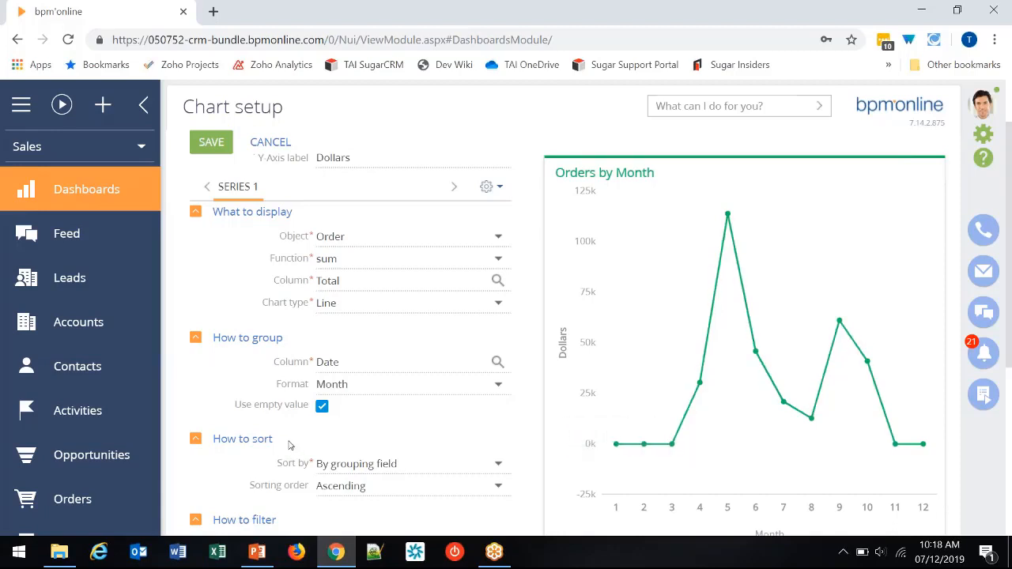
- Add a filter condition to the first series so that Date equals Current Year
scroll(290, 447, "down", 2)
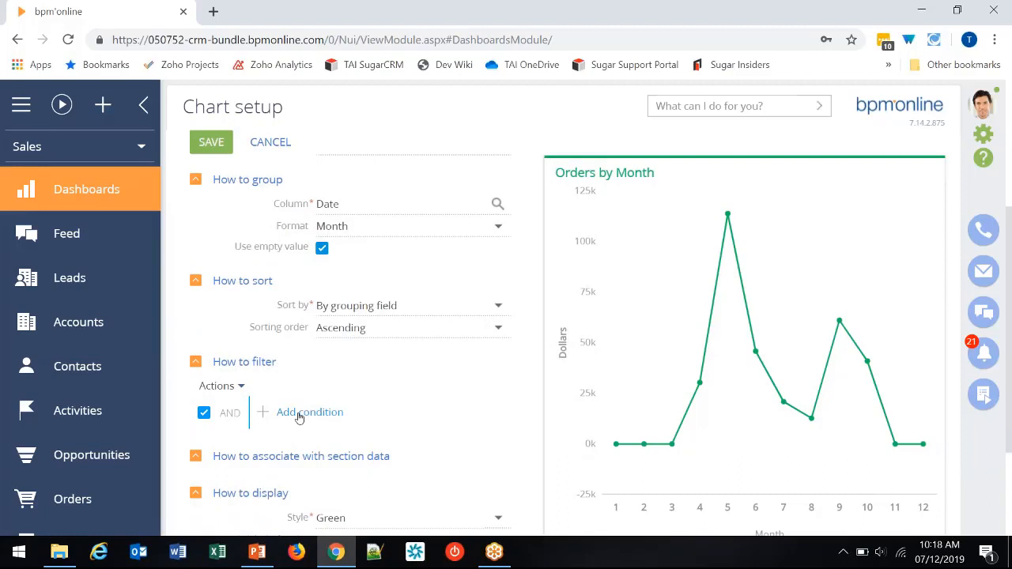
scroll(297, 414, "up", 3)
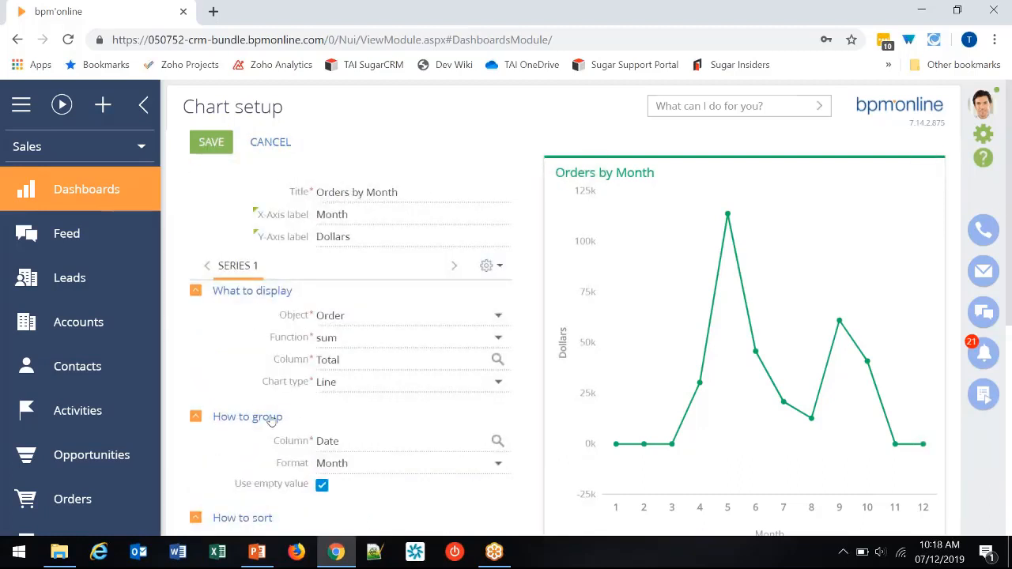
scroll(269, 419, "down", 4)
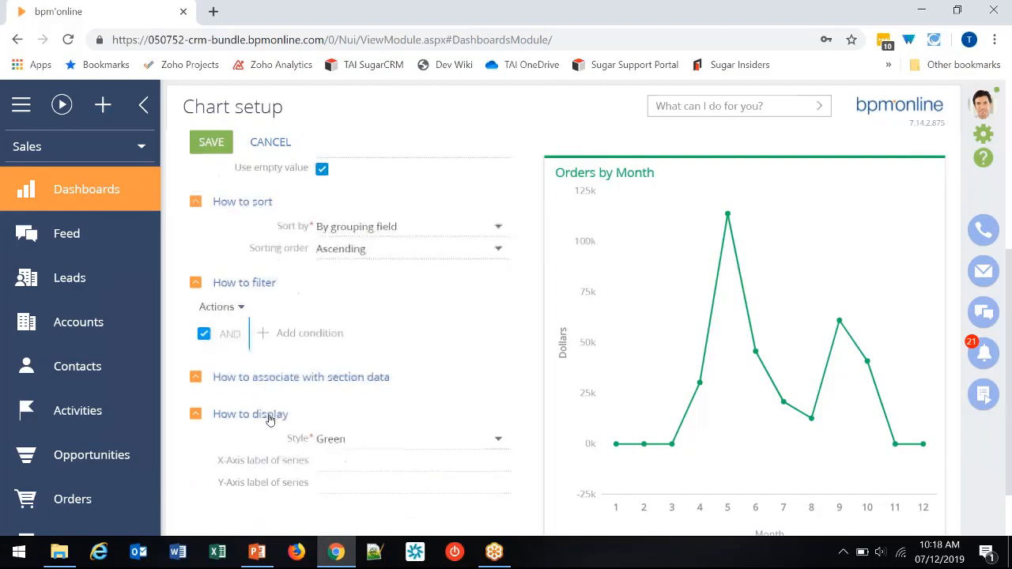
left_click(295, 340)
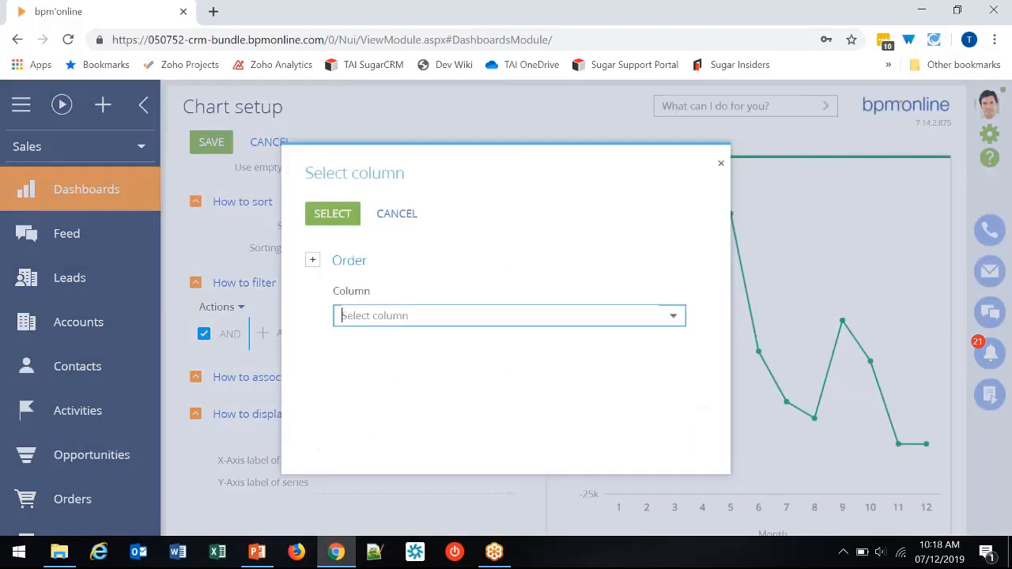
type("date")
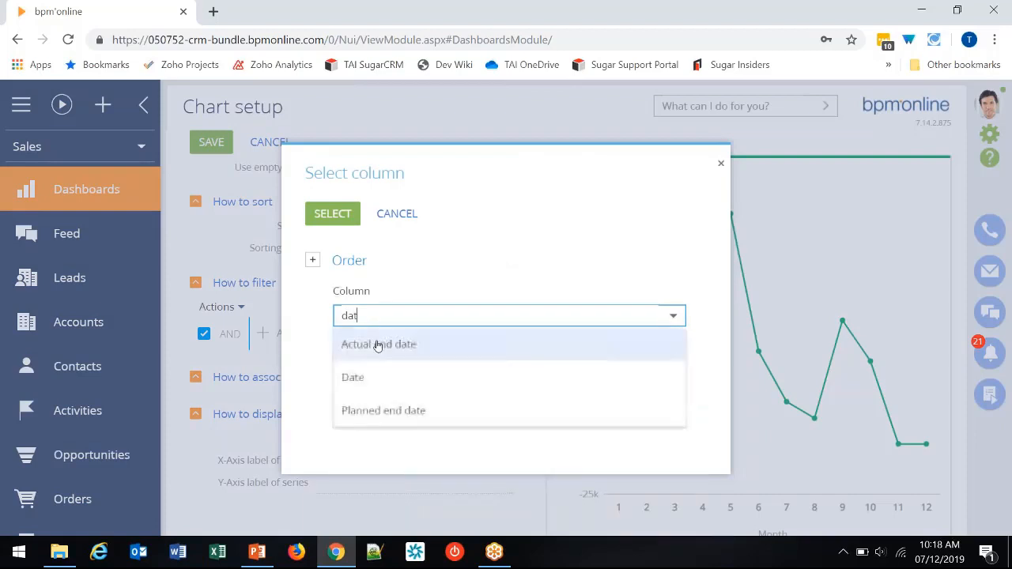
left_click(367, 343)
left_click(341, 219)
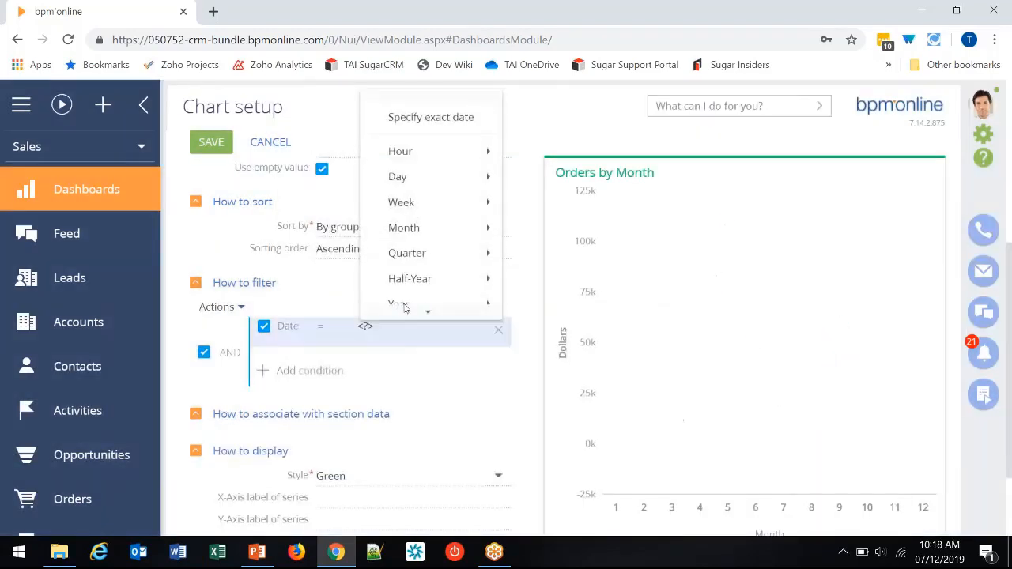
scroll(406, 309, "down", 1)
mouse_move(470, 294)
mouse_move(463, 267)
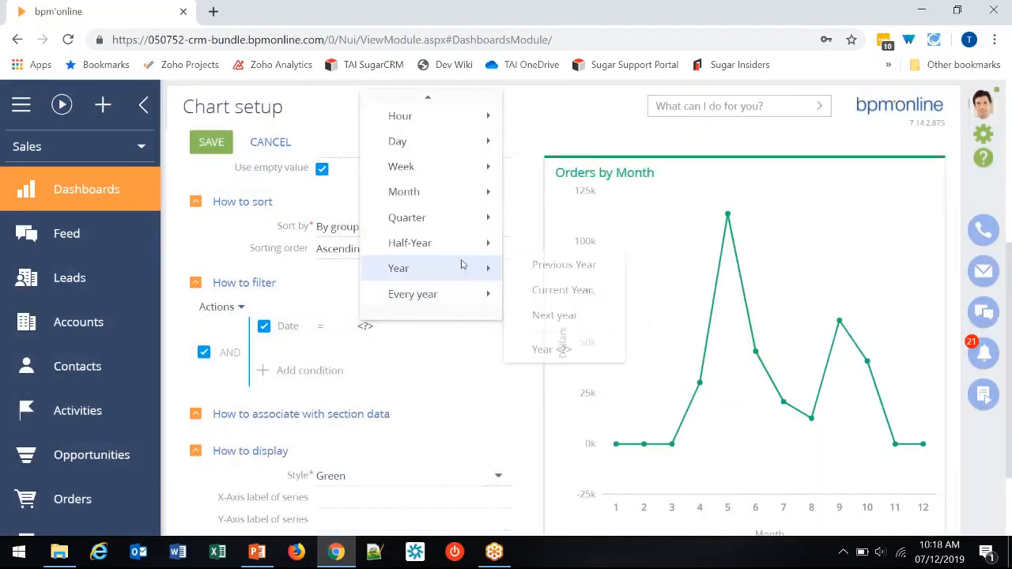
left_click(553, 290)
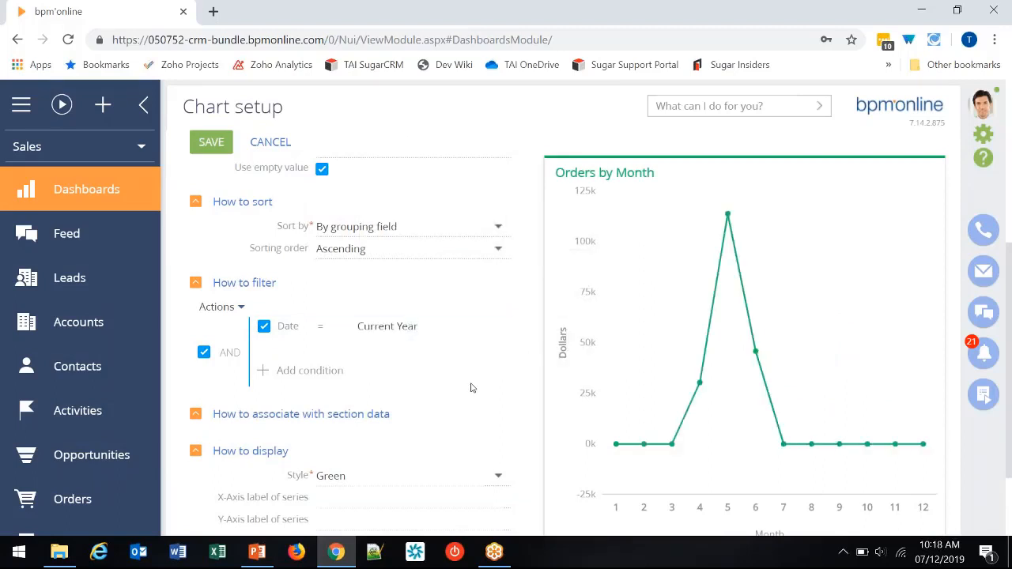
- Set the Y-axis label of the first series to "Current Year"
scroll(430, 409, "down", 1)
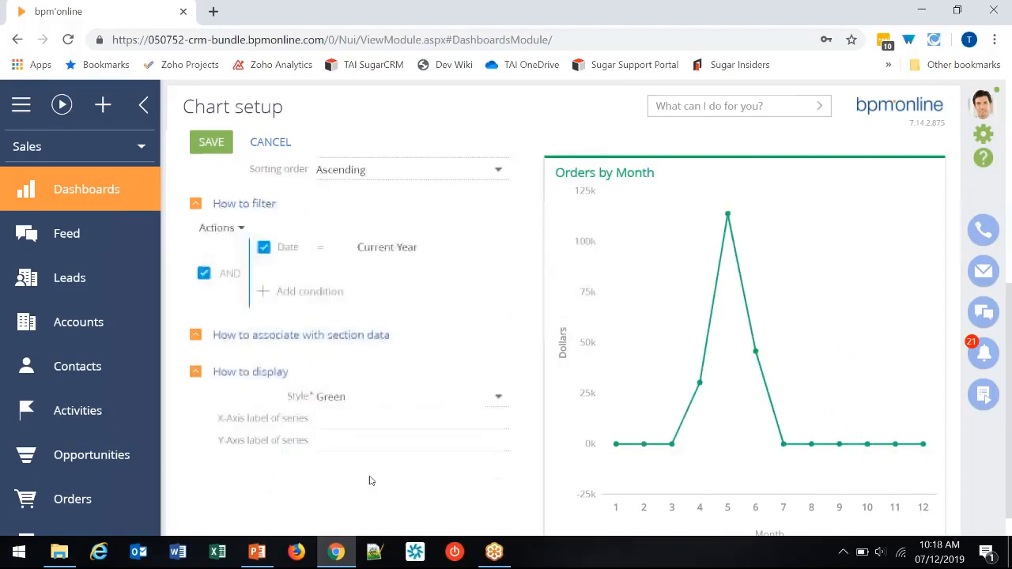
left_click(353, 444)
type("Current ")
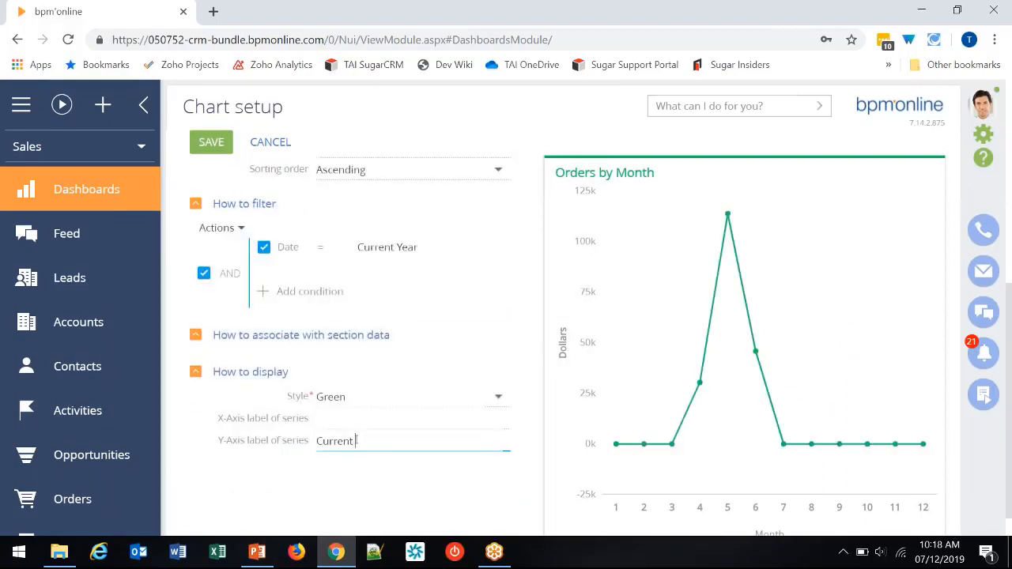
type("Year")
key("Tab")
mouse_move(710, 391)
- Add a second series to the "Orders by Month" chart with Order as its object
scroll(316, 409, "up", 3)
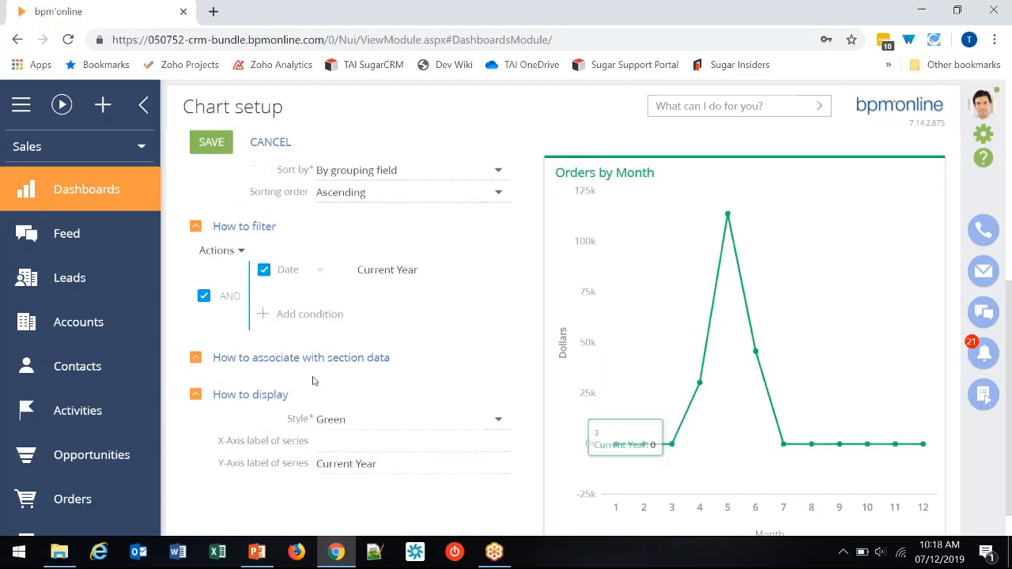
scroll(313, 381, "up", 2)
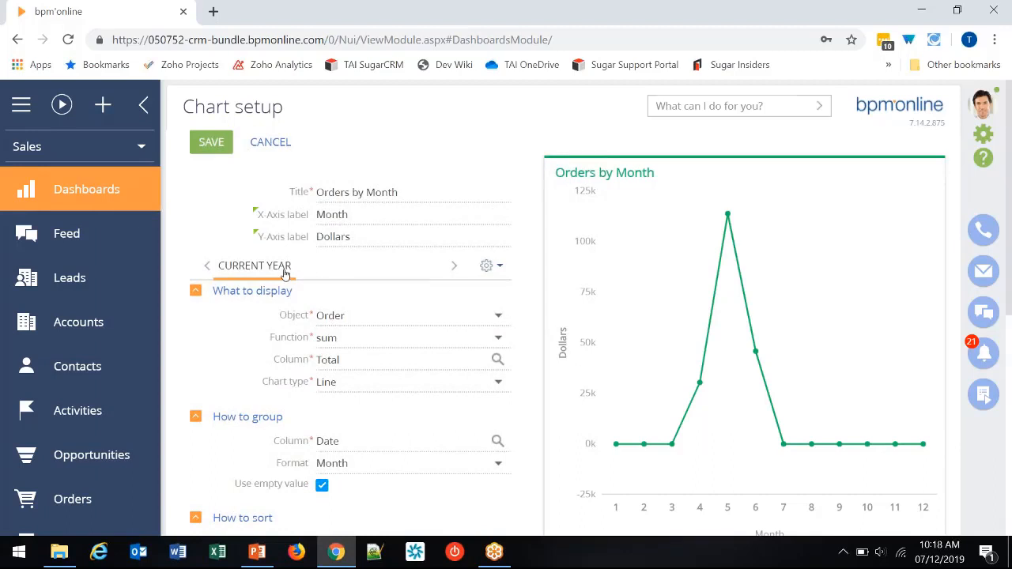
left_click(487, 267)
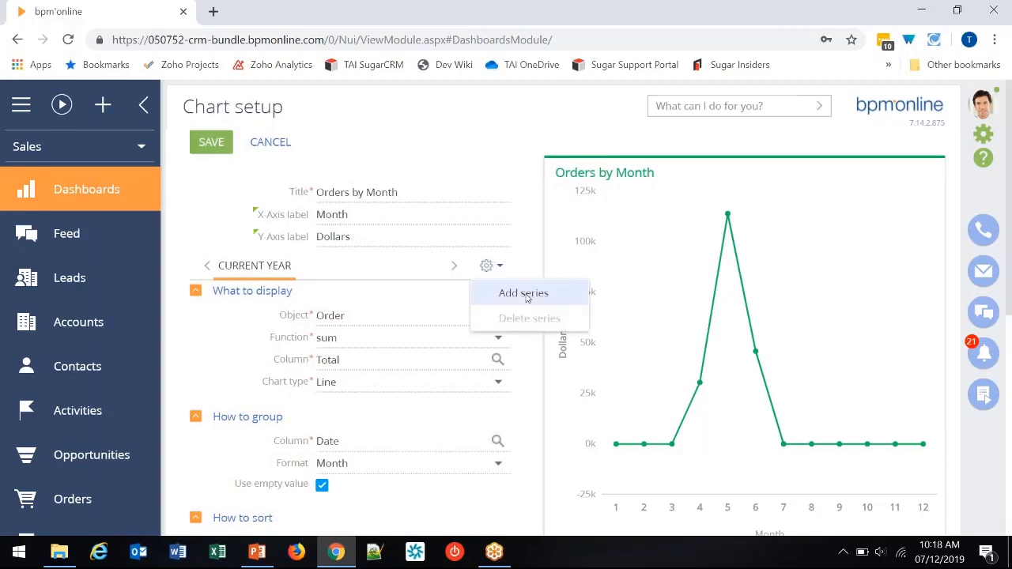
left_click(525, 297)
left_click(400, 314)
type("or")
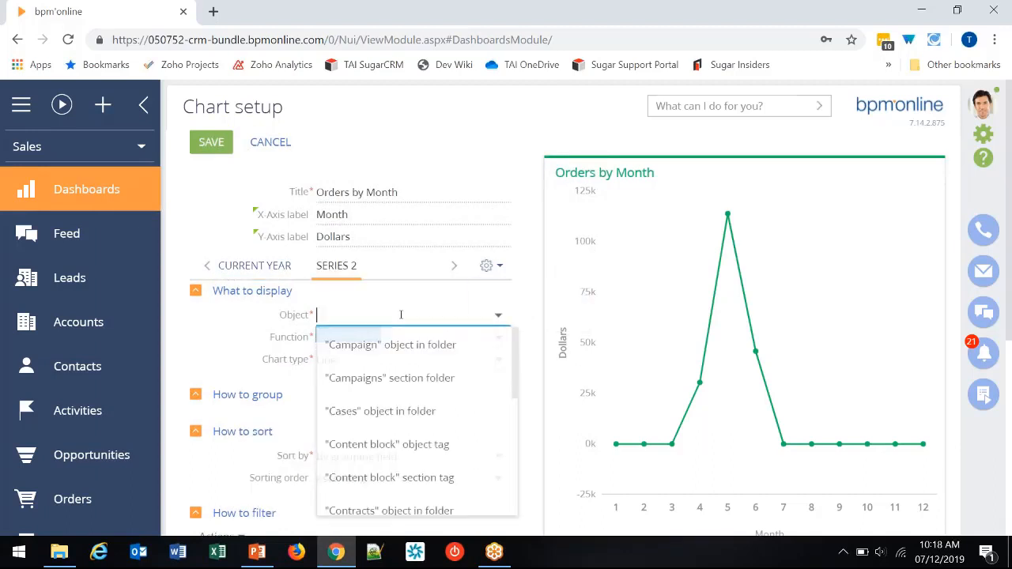
type("der")
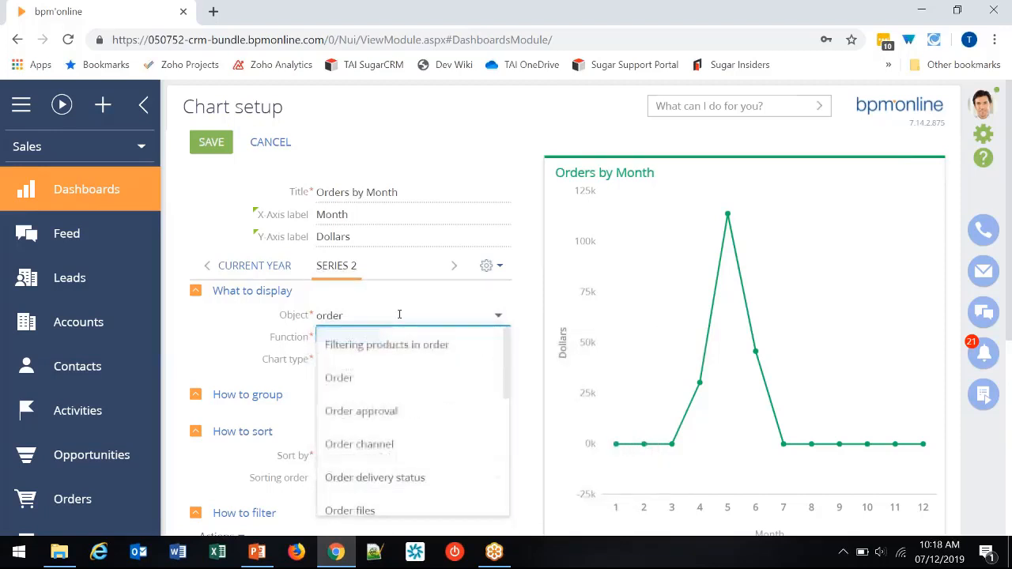
left_click(382, 377)
- Set the second series' function to sum over the Total column
left_click(450, 340)
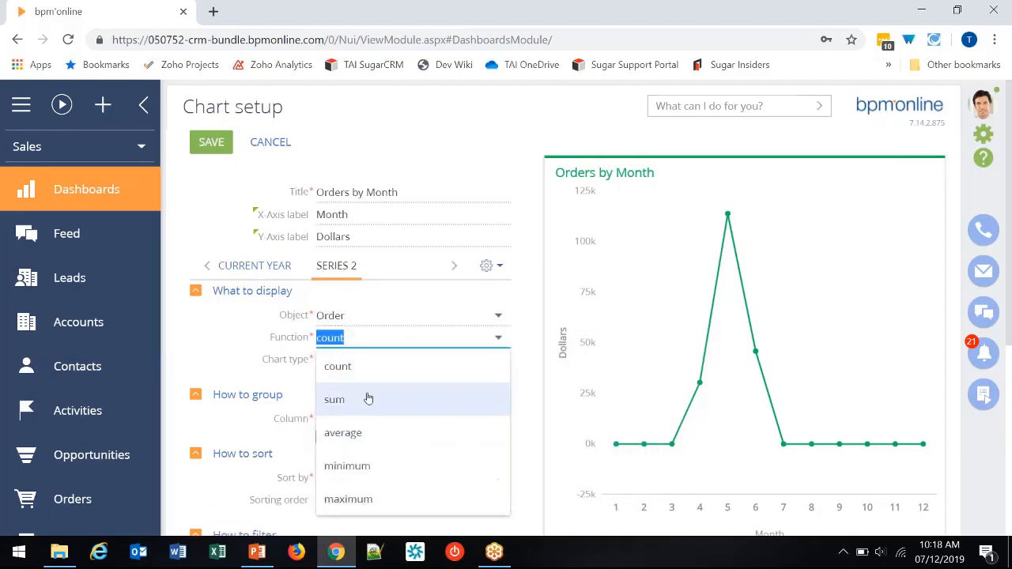
left_click(368, 400)
left_click(498, 359)
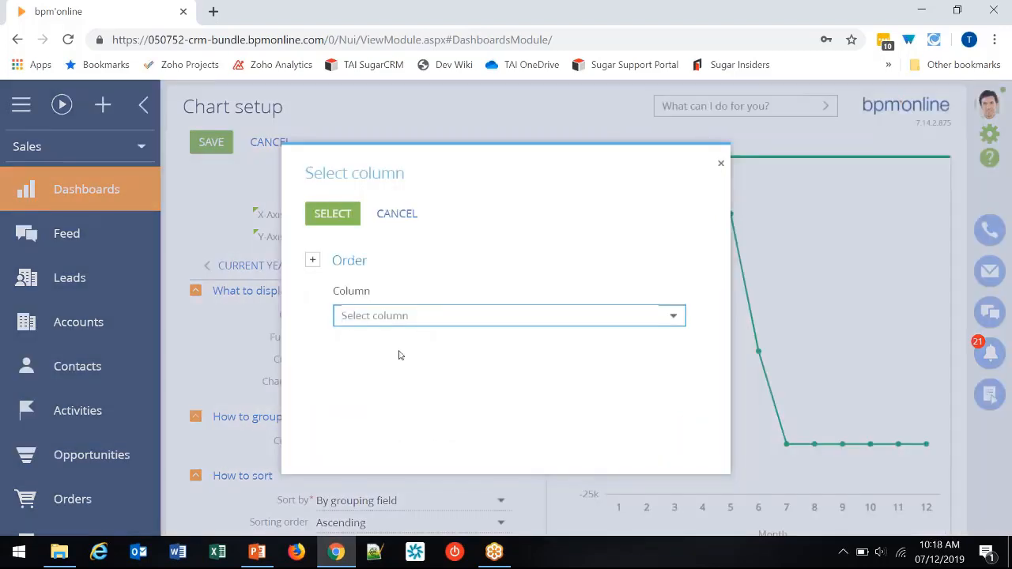
left_click(366, 441)
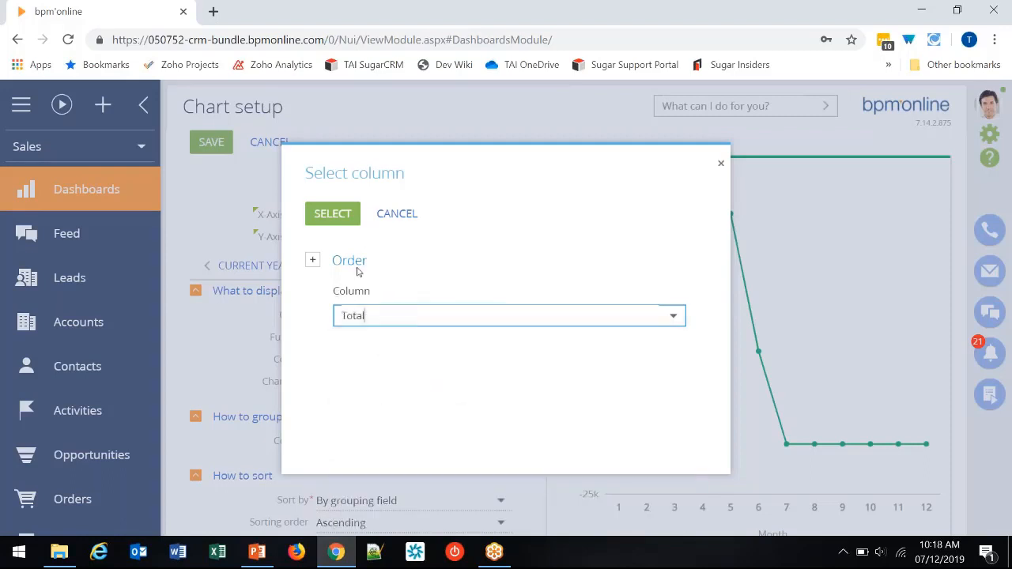
left_click(335, 225)
- Group the second series by the Date column
scroll(364, 423, "down", 1)
left_click(484, 360)
type("dat")
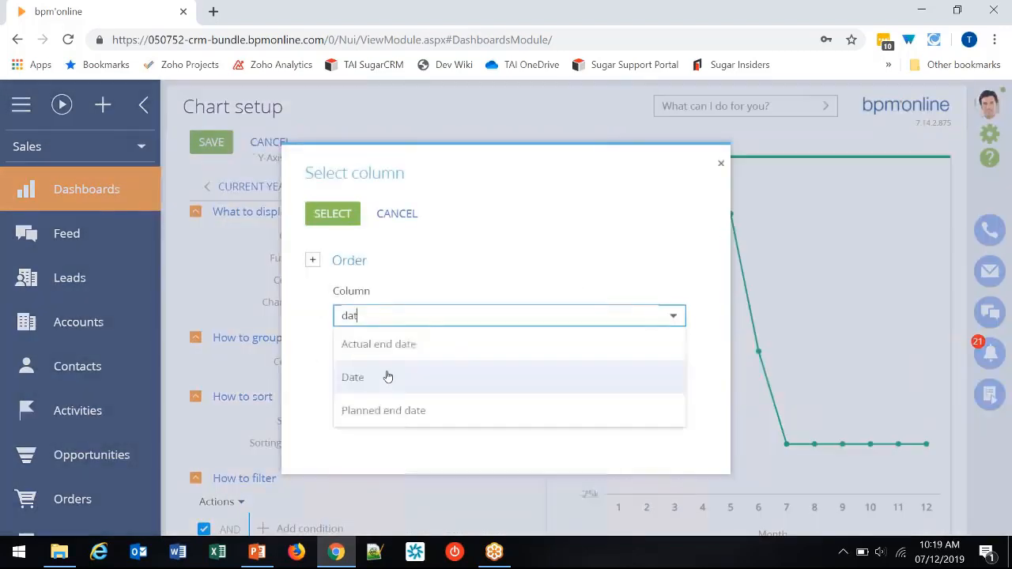
left_click(388, 377)
left_click(333, 215)
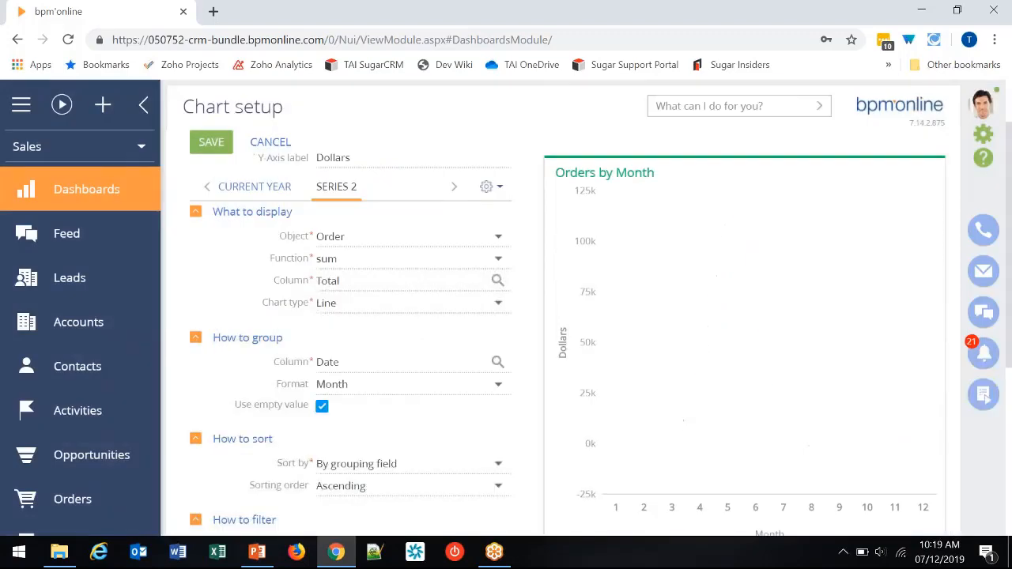
- Filter the second series of the "Orders by Month" chart to orders whose Date equals Previous Year
scroll(478, 390, "down", 2)
scroll(479, 390, "down", 1)
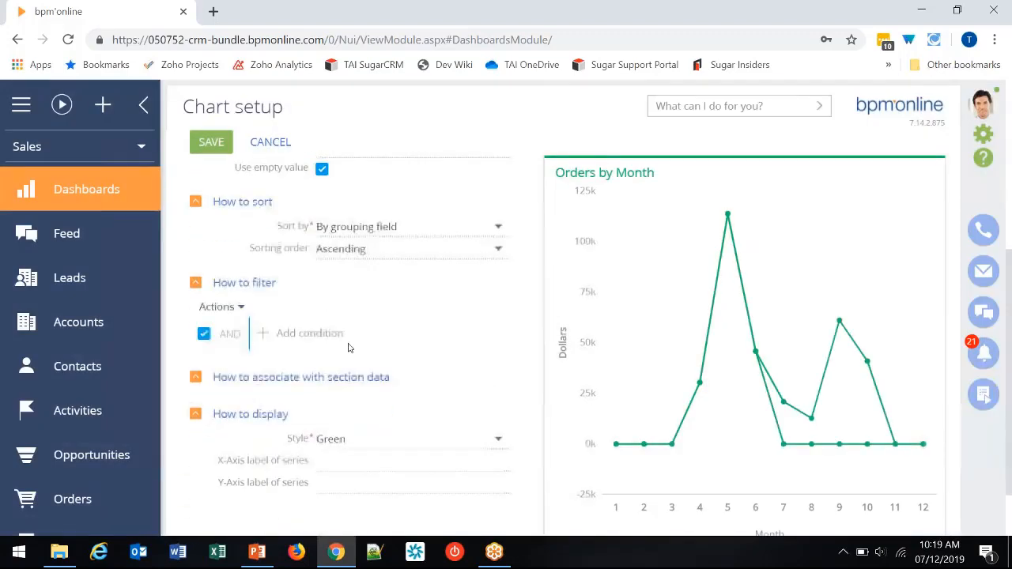
left_click(264, 332)
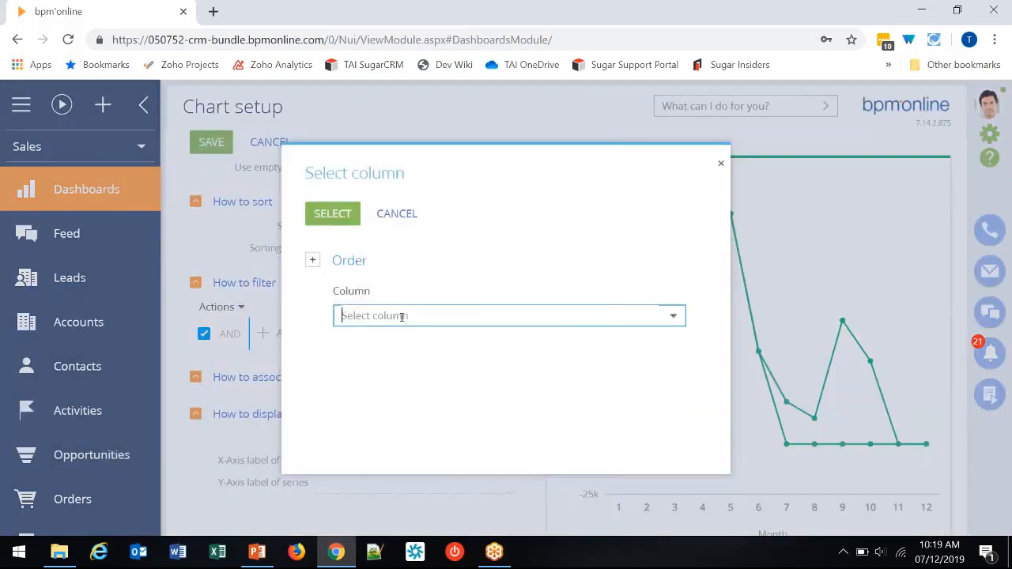
type("date")
left_click(368, 383)
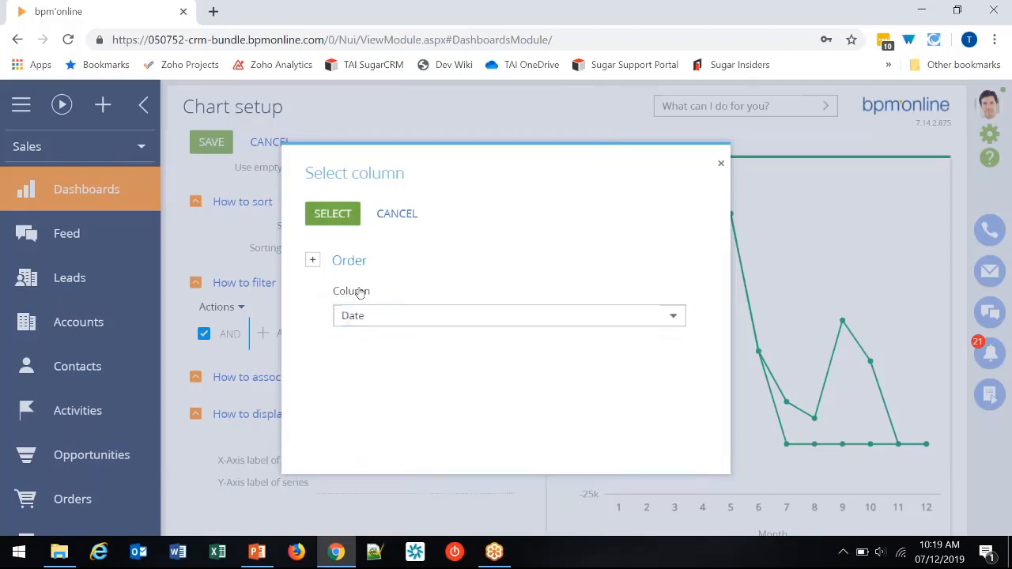
left_click(332, 213)
mouse_move(450, 276)
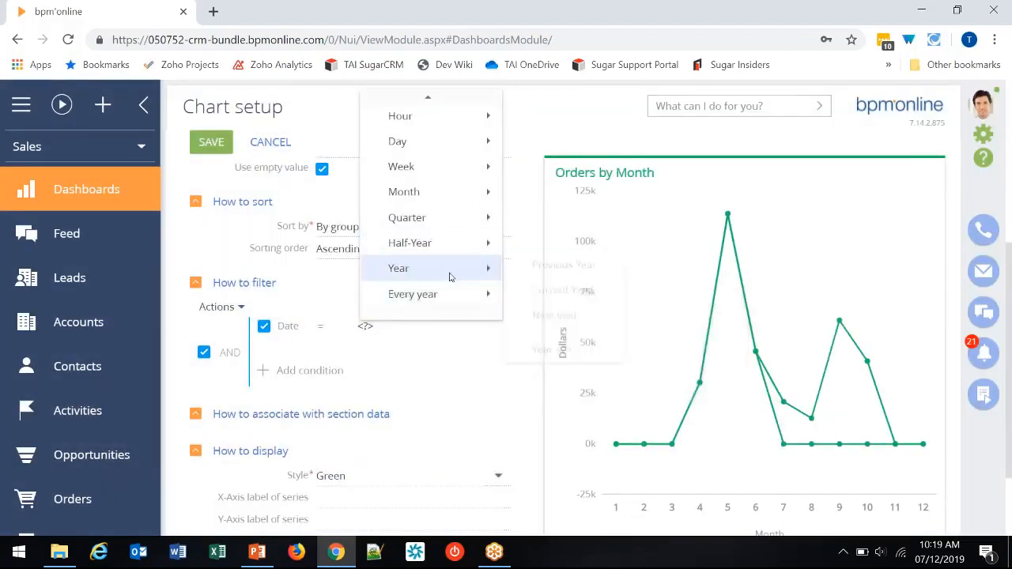
left_click(522, 266)
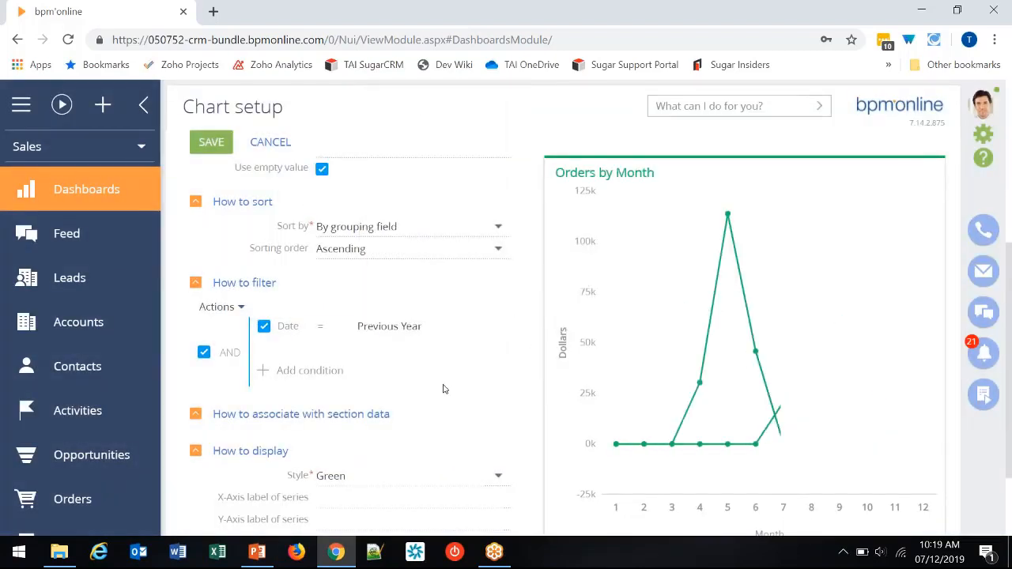
- Set the second series' style to Coral and its Y-axis series label to "Previous Year"
scroll(585, 431, "down", 2)
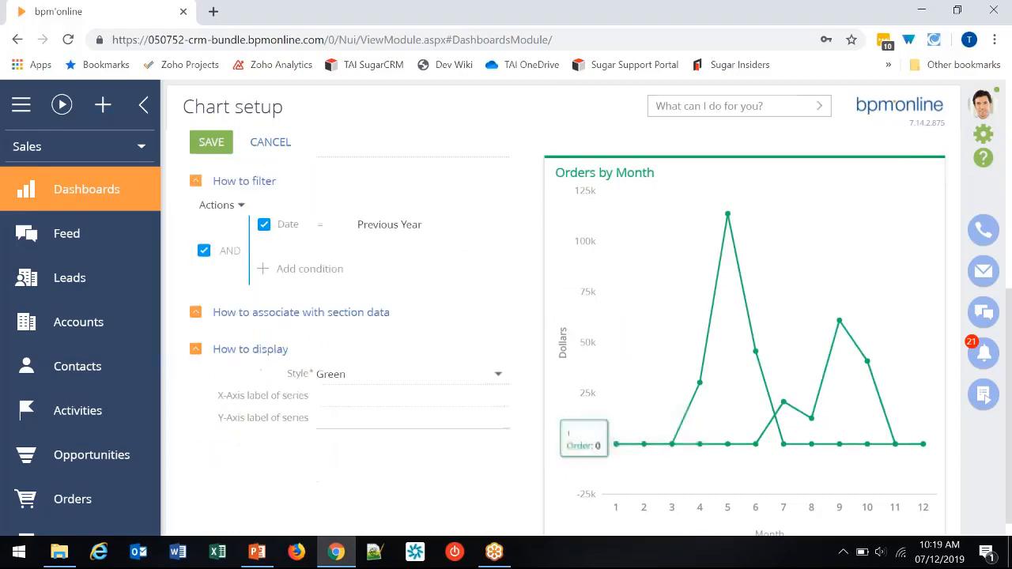
left_click(372, 362)
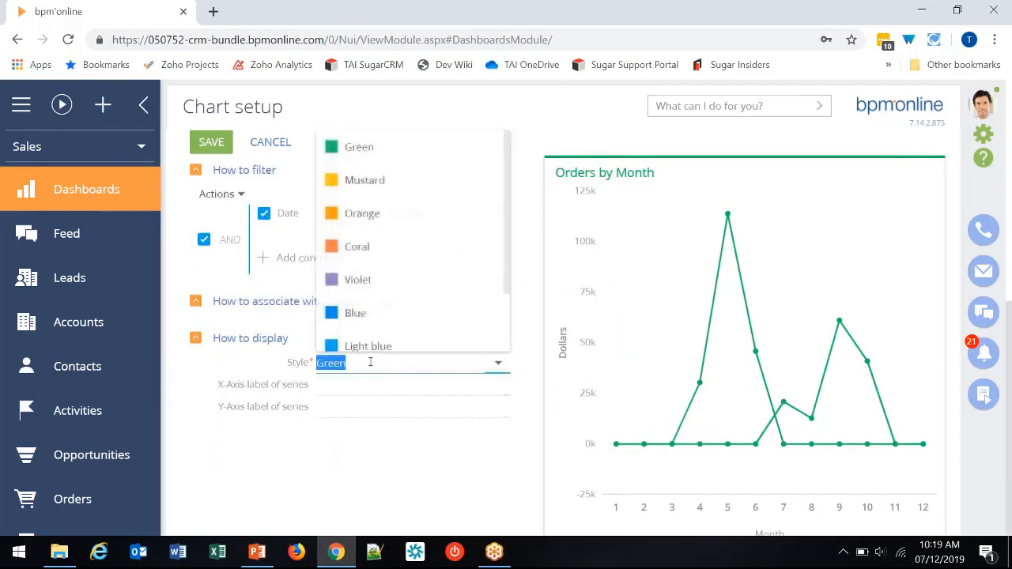
left_click(371, 246)
left_click(350, 409)
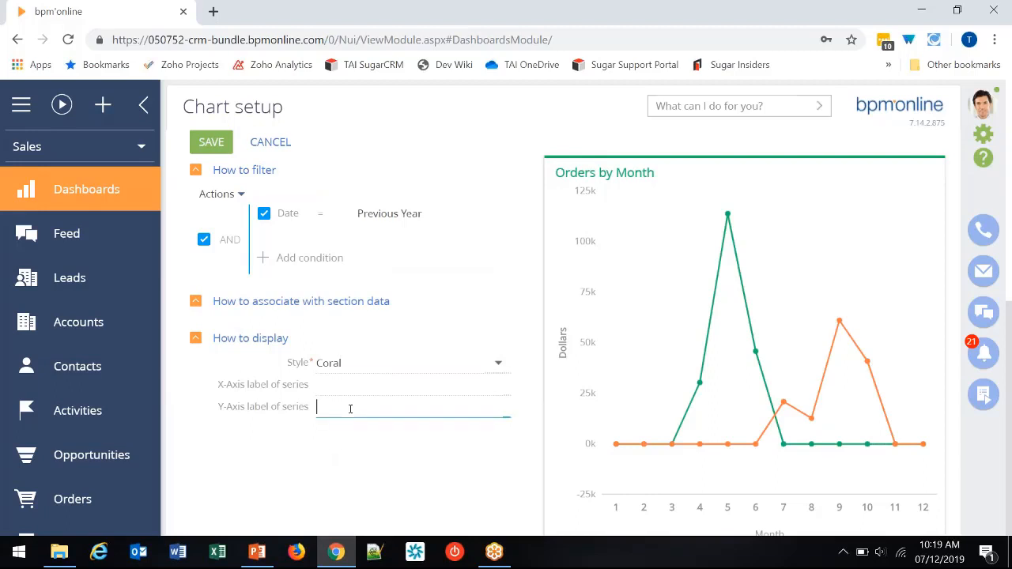
type("Previous Year")
key("Tab")
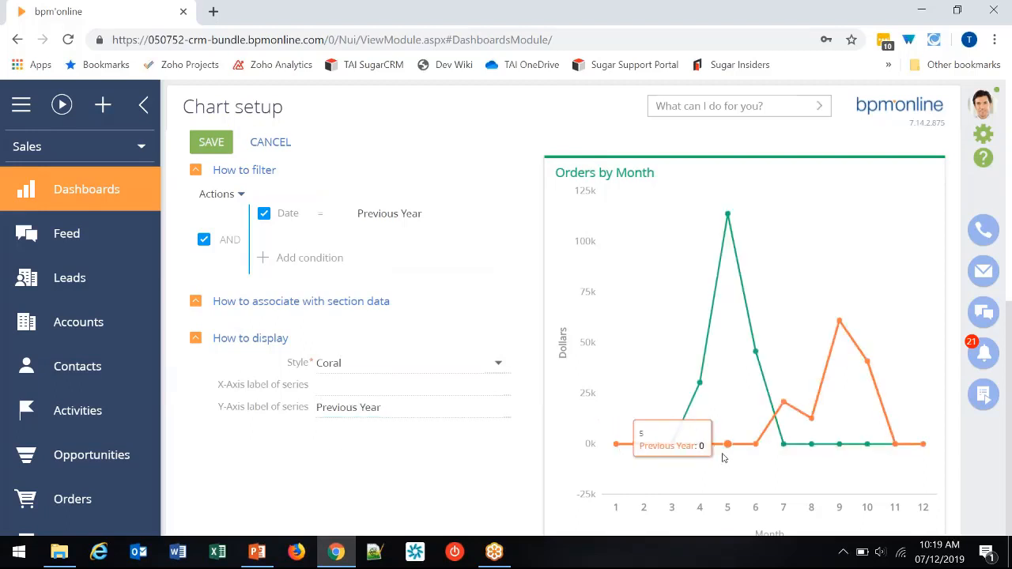
- Save the chart and increase the "Orders by Month" tile's height to match the neighbouring "Leads by Need" tile
mouse_move(701, 384)
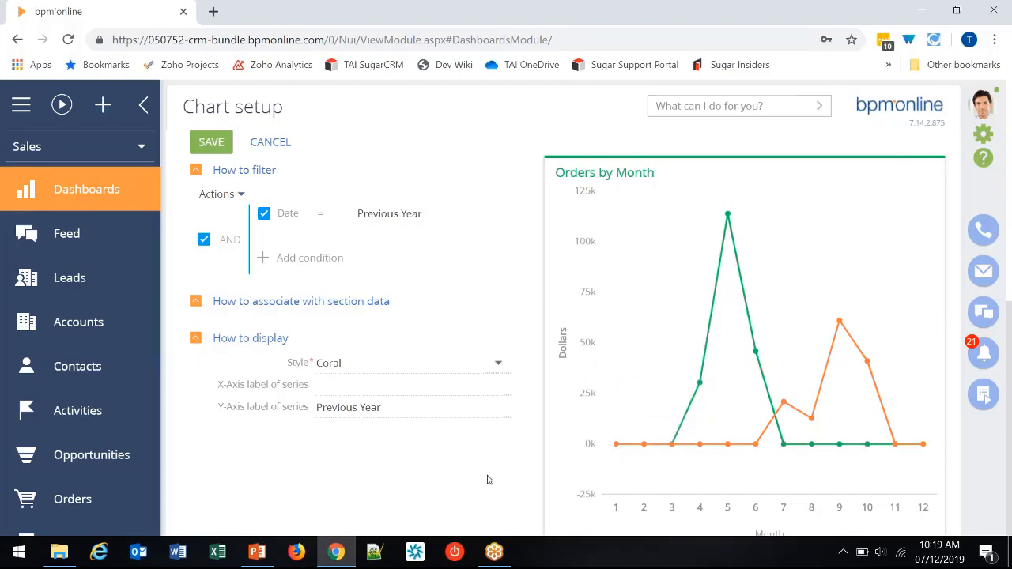
left_click(211, 143)
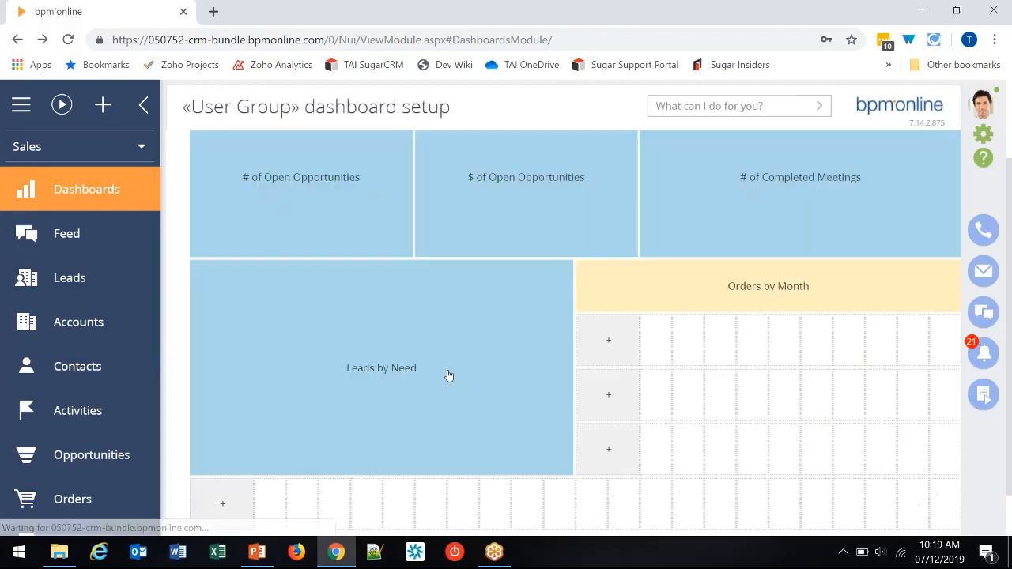
scroll(340, 494, "down", 1)
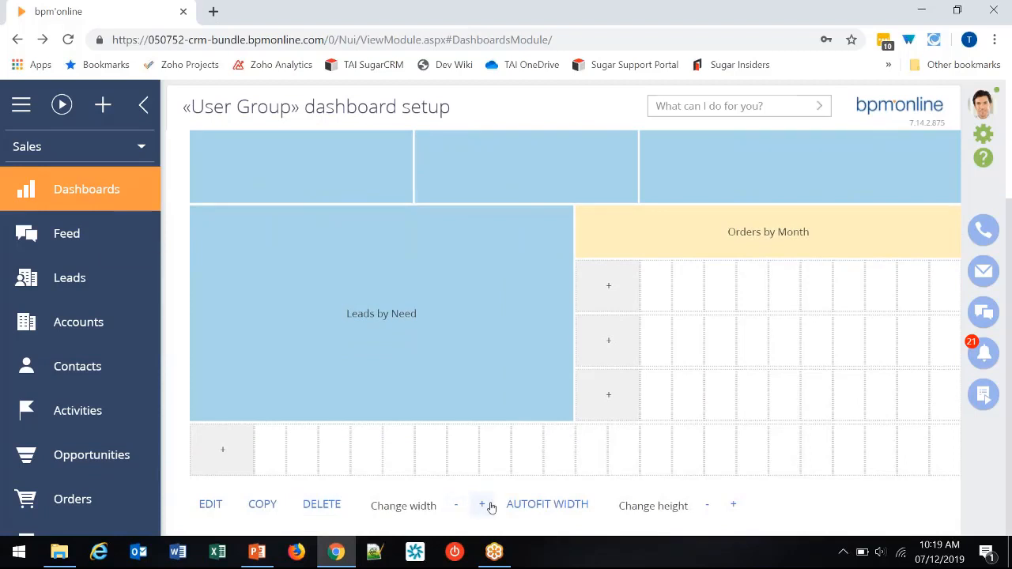
left_click(735, 503)
left_click(735, 504)
left_click(735, 504)
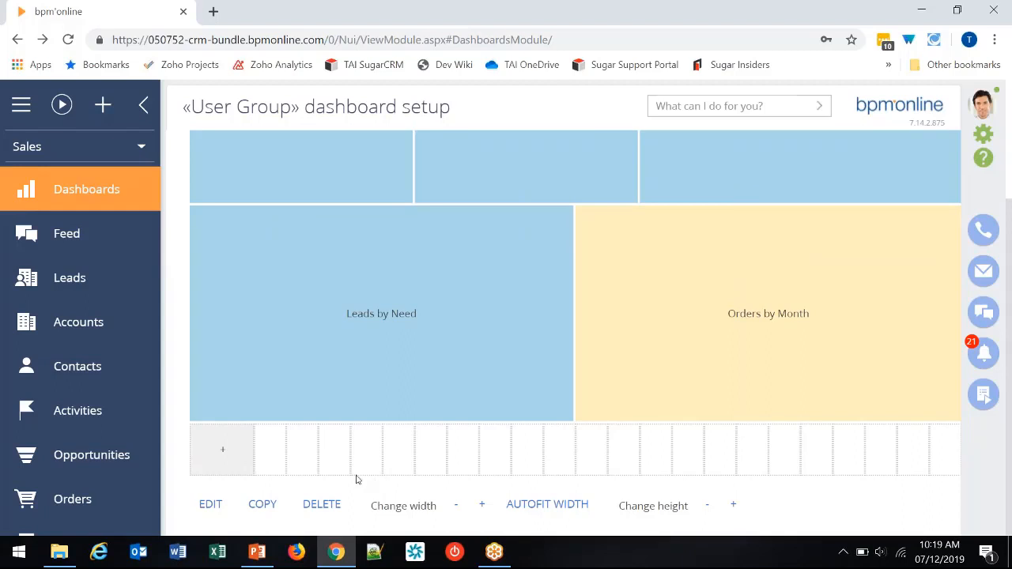
- Add a list to the empty row below the charts and title it "My Activities for Today"
left_click(222, 450)
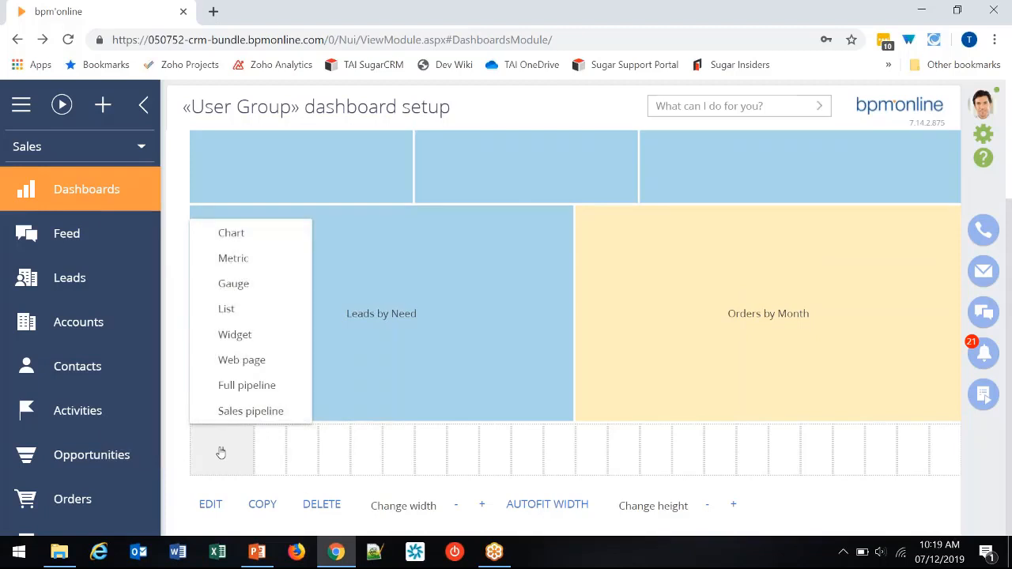
left_click(239, 310)
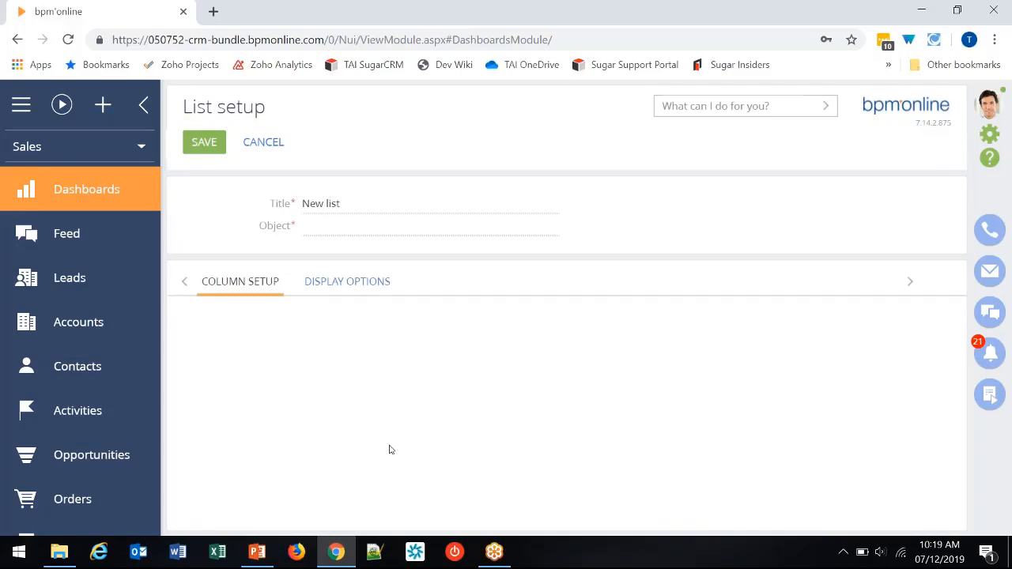
left_click(298, 199)
key("ctrl+a")
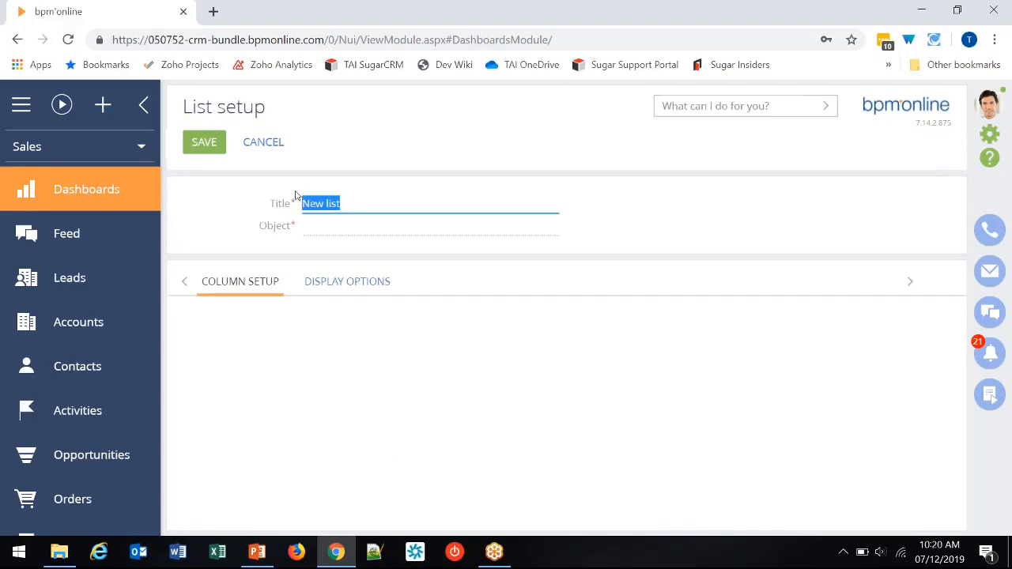
type("My")
type(" Activites ")
type("ies for Toda")
- Set the object of the "My Activities for Today" list to Activity
left_click(326, 226)
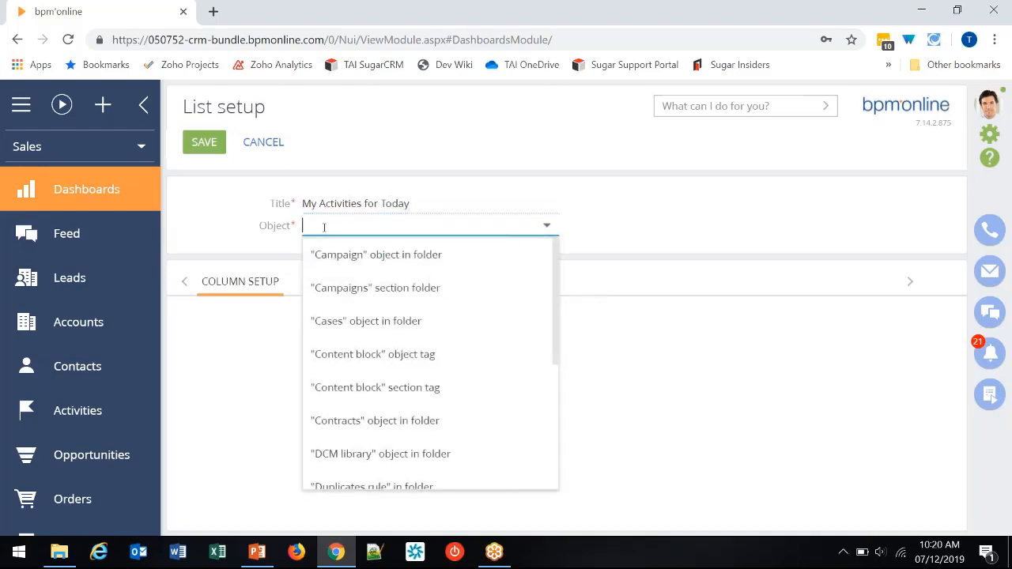
type("act")
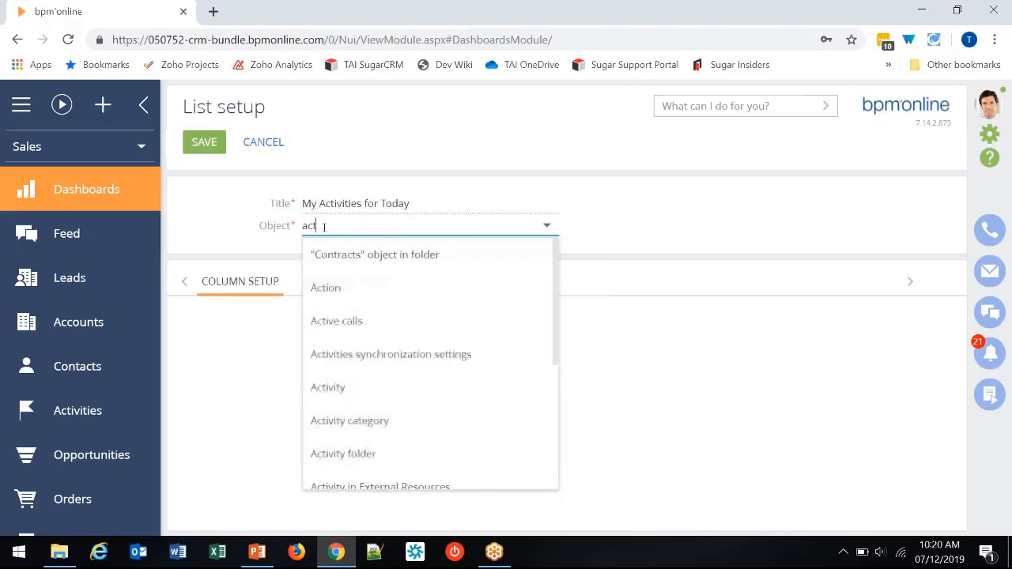
left_click(356, 388)
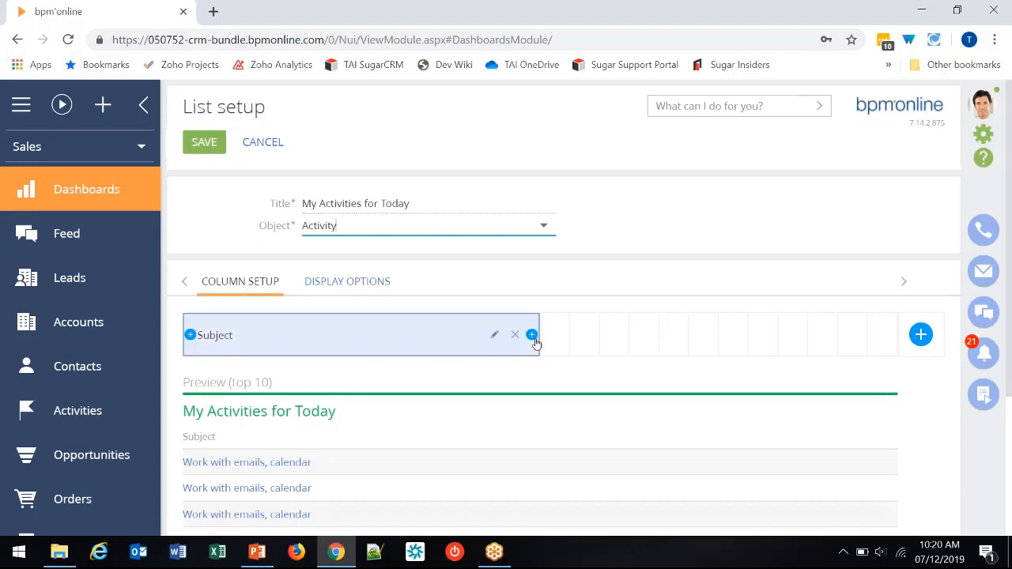
- Narrow the list's Subject column to about a third of the column grid's width
left_click(466, 340)
left_click_drag(467, 340, 401, 336)
left_click_drag(534, 323, 413, 333)
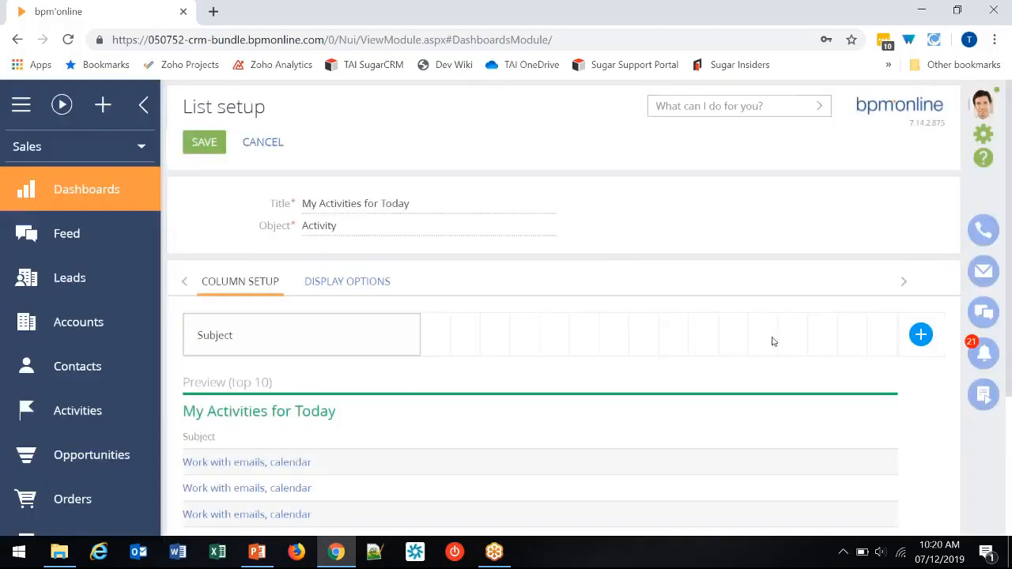
- Add the activity's Category column to the list after Subject
left_click(921, 334)
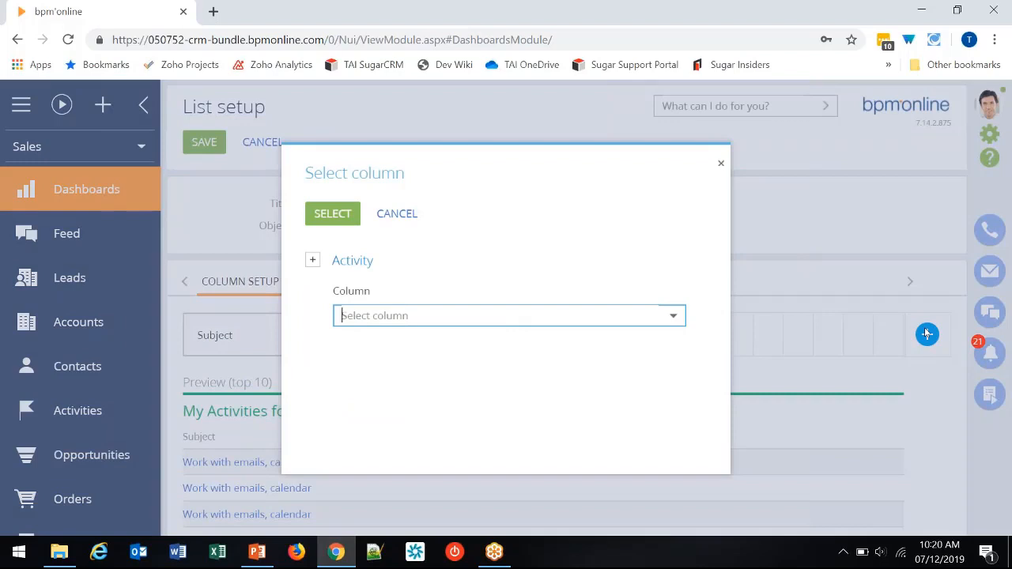
type("cat")
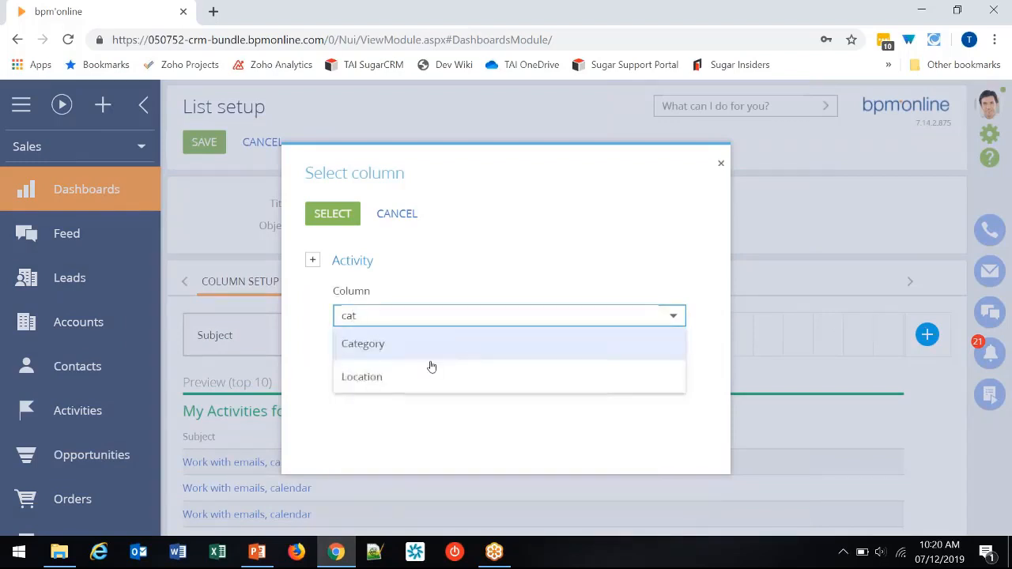
left_click(427, 345)
left_click(333, 213)
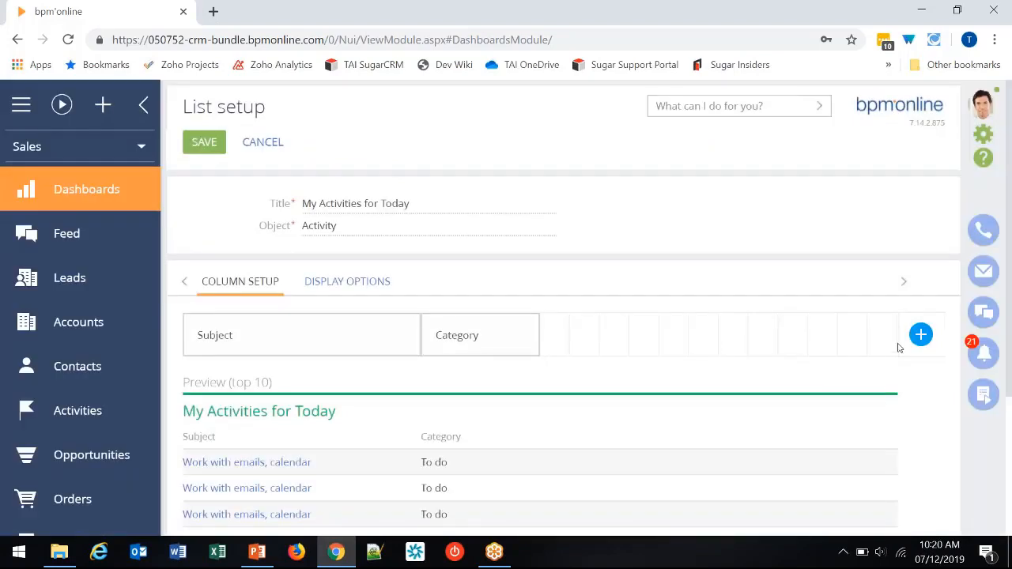
- Add the activity's Due column to the list after Category
left_click(919, 336)
type("due")
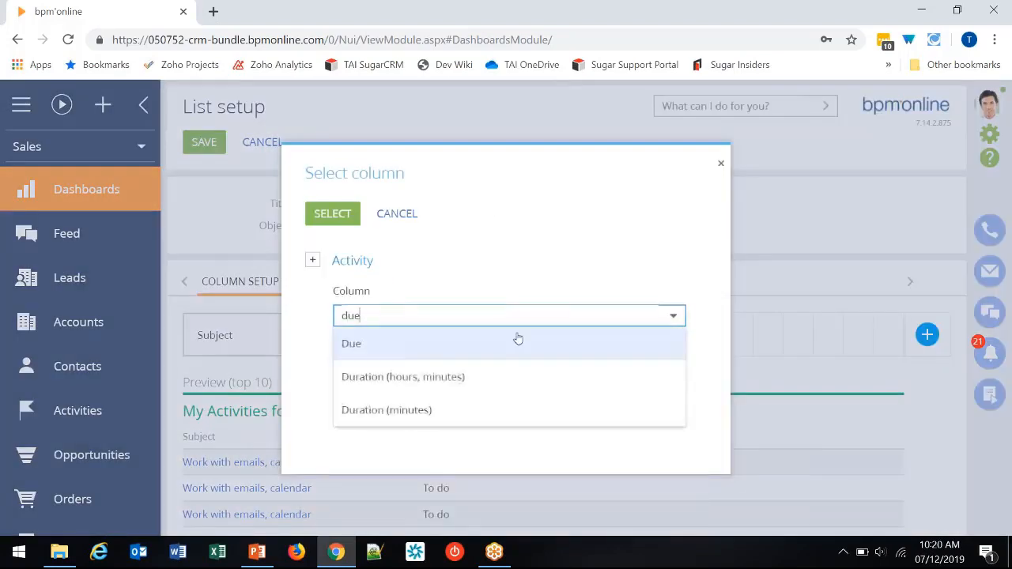
left_click(518, 339)
left_click(312, 207)
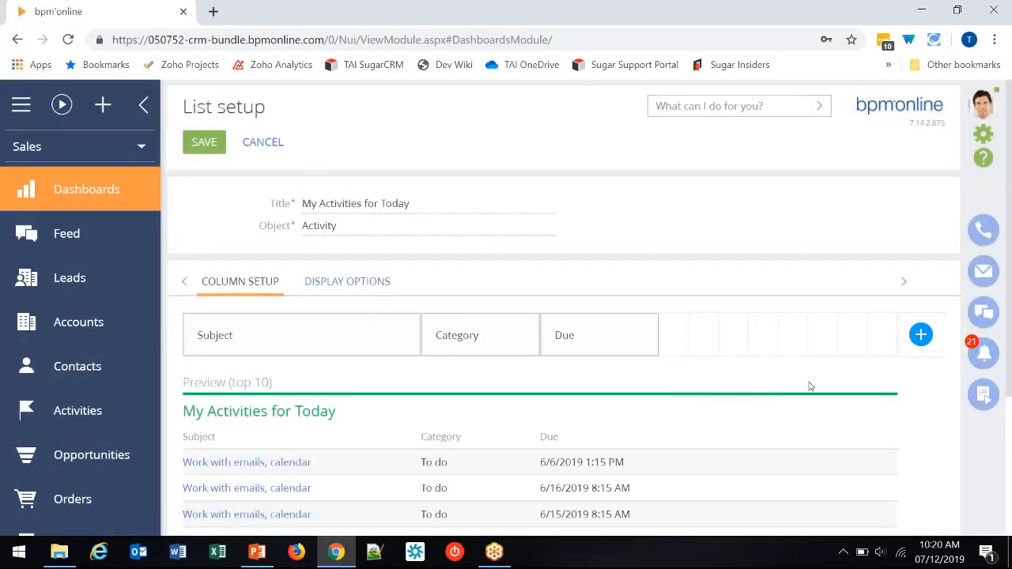
- Add the activity's Contact column to the list after Due
left_click(920, 335)
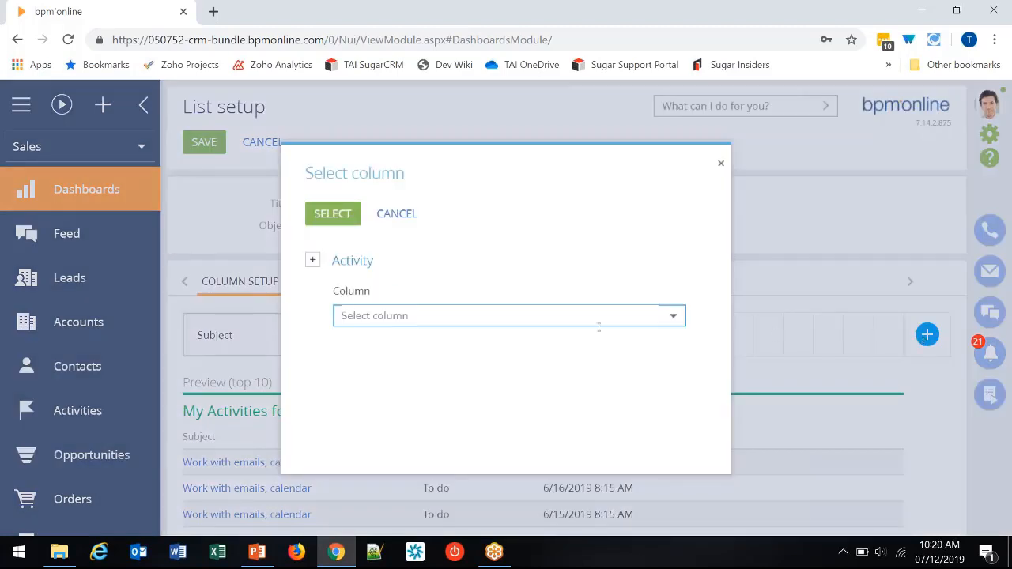
type("cont")
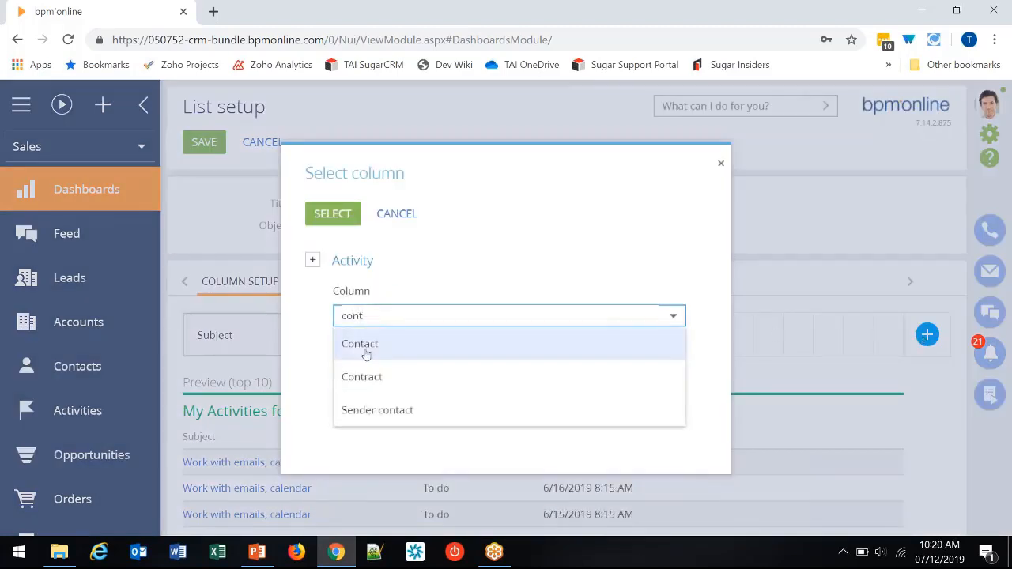
left_click(363, 344)
left_click(355, 223)
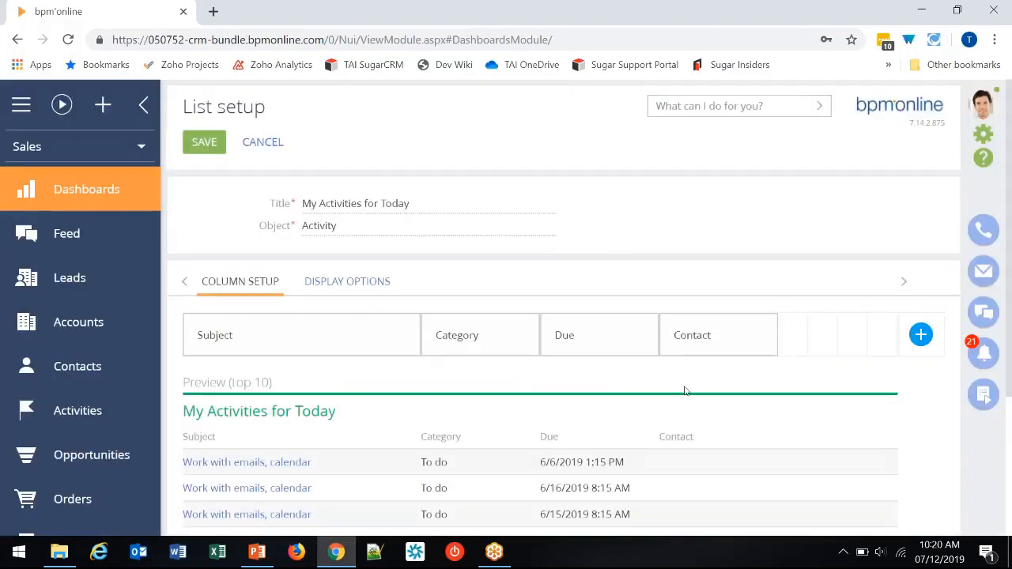
- Add the Business phone column from the activity's related Contact object to the list
left_click(913, 343)
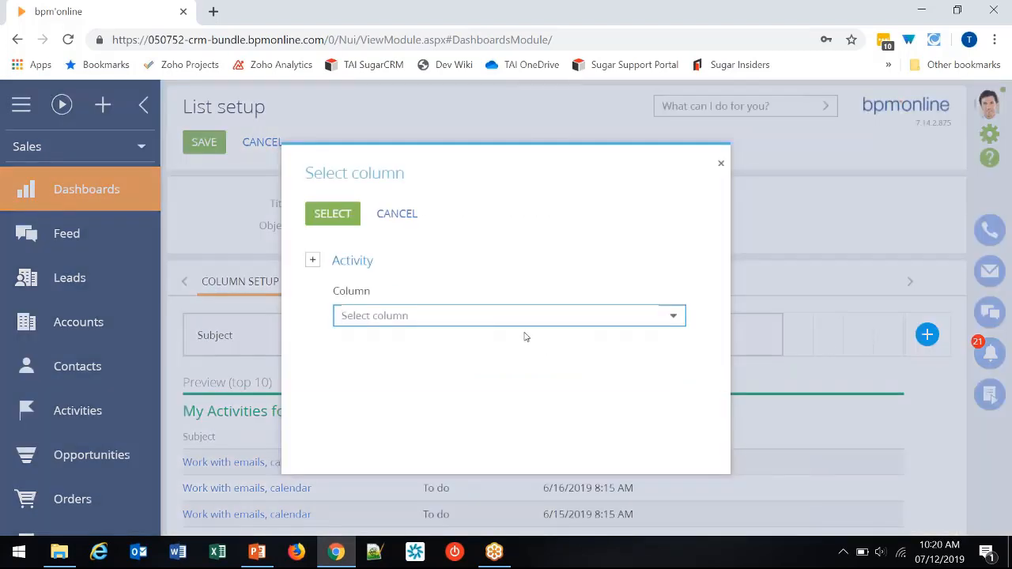
left_click(312, 260)
left_click(409, 294)
type("cont")
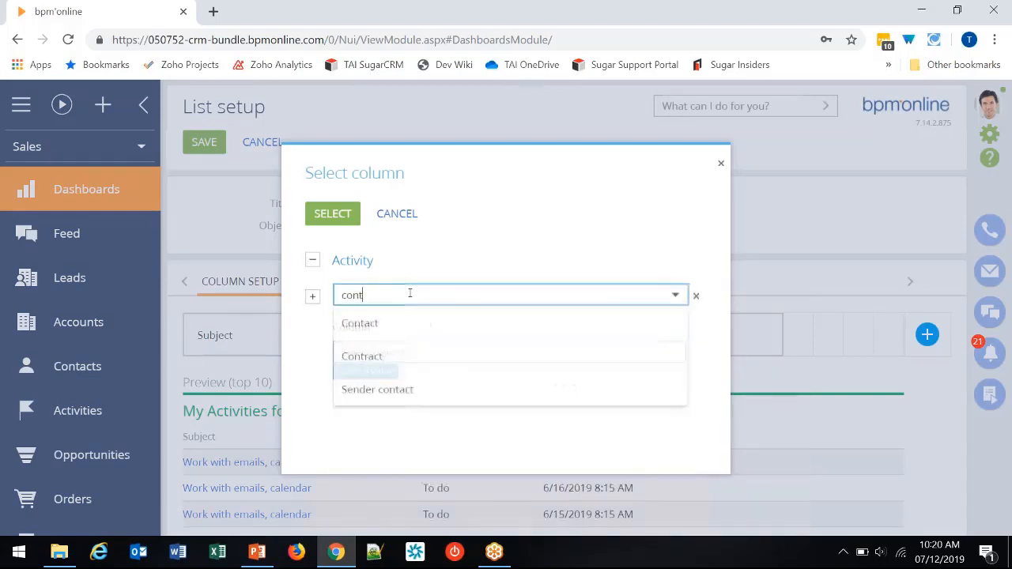
left_click(405, 329)
left_click(405, 352)
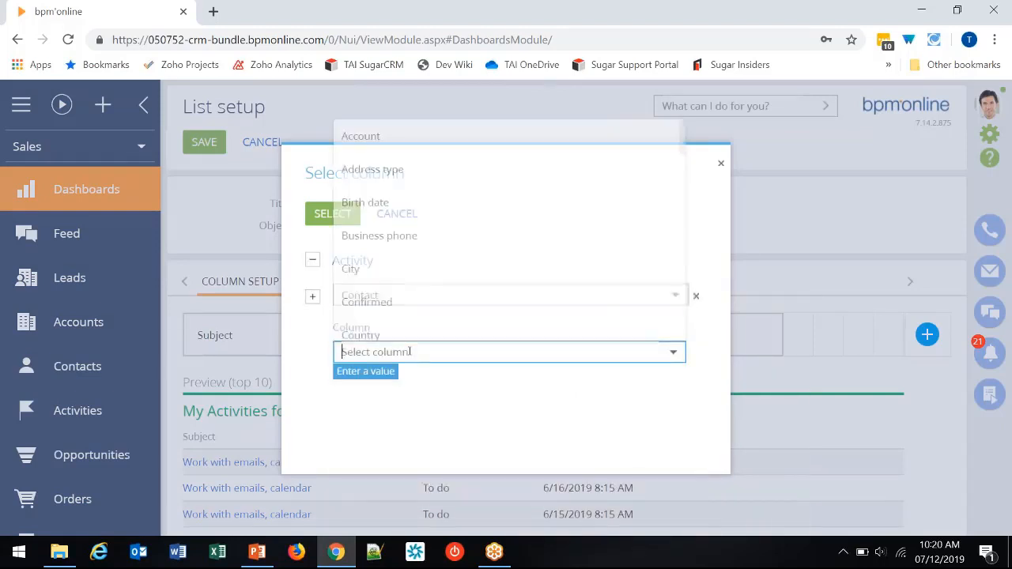
left_click(387, 232)
left_click(333, 215)
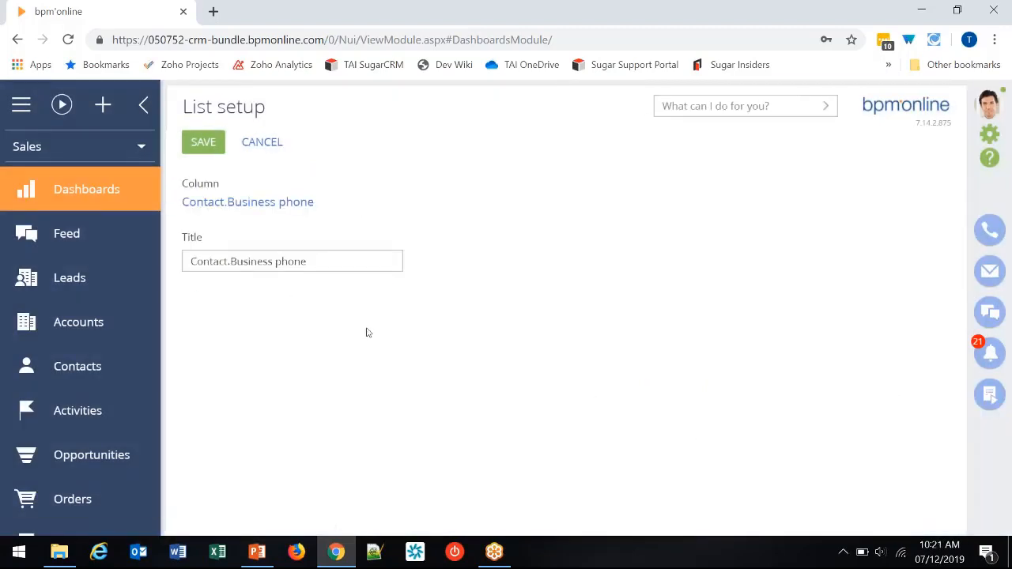
- Retitle the contact's business phone column as "Phone" and save the column settings
left_click(280, 261)
left_click_drag(279, 261, 188, 261)
type("P")
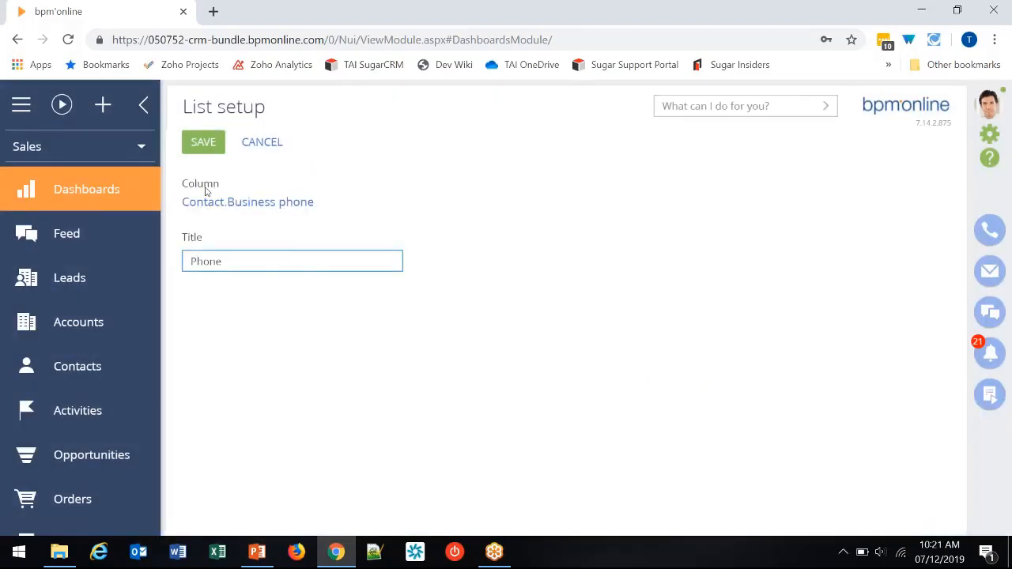
left_click(203, 141)
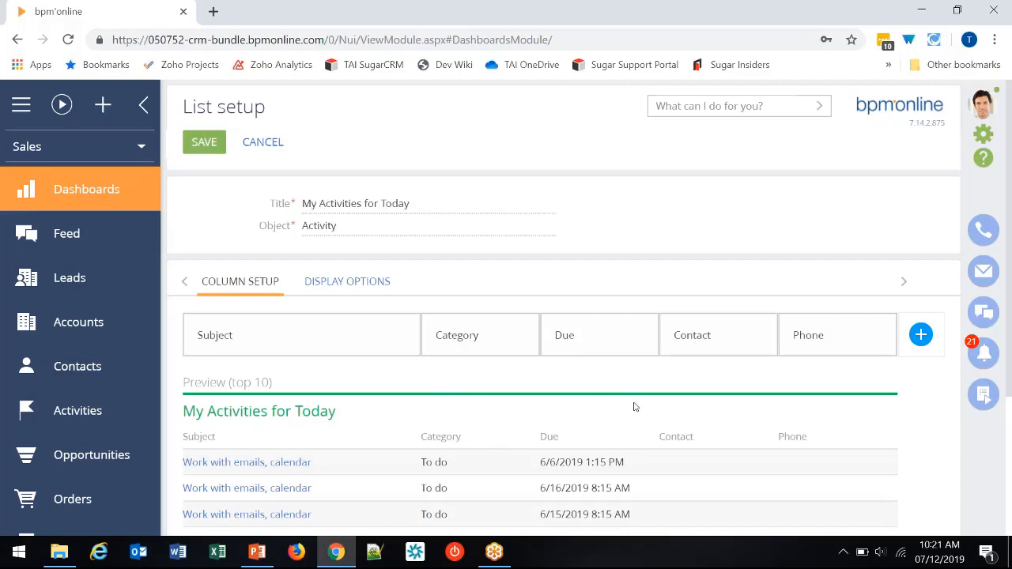
- Set the list's display options to 20 records, sorted by the Due column in ascending order
left_click(344, 290)
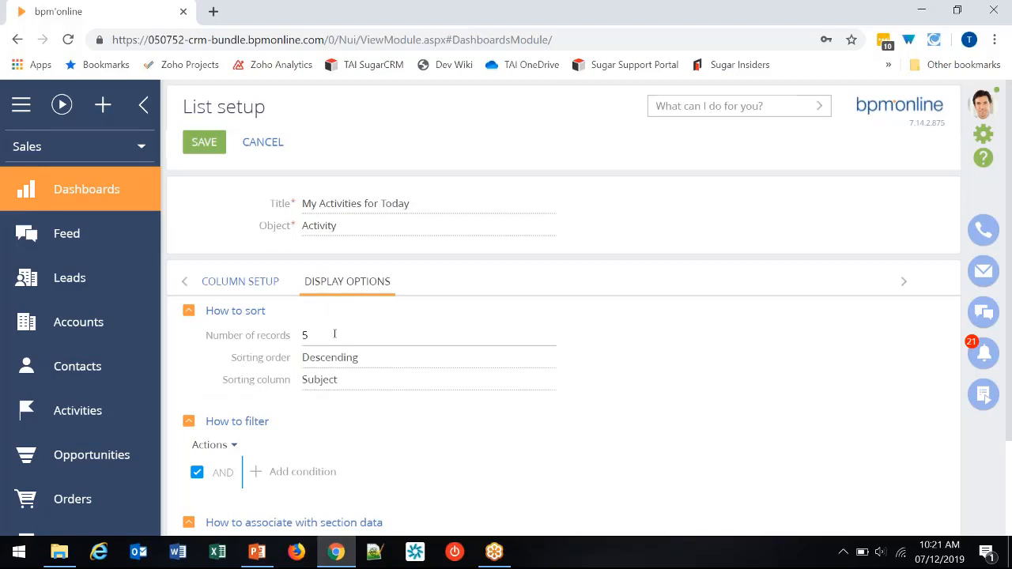
double_click(335, 334)
left_click(366, 380)
left_click(345, 286)
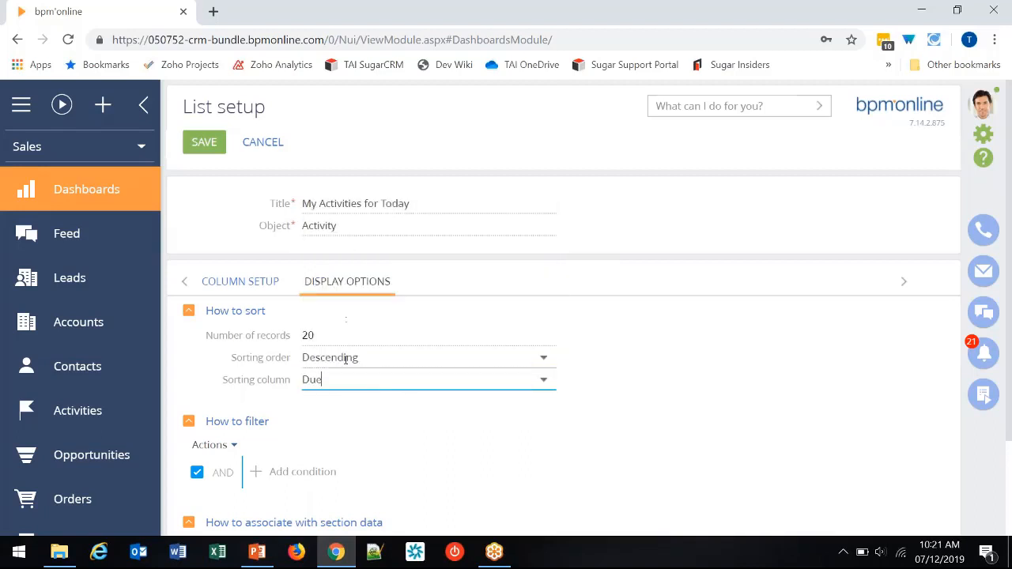
left_click(348, 357)
left_click(351, 386)
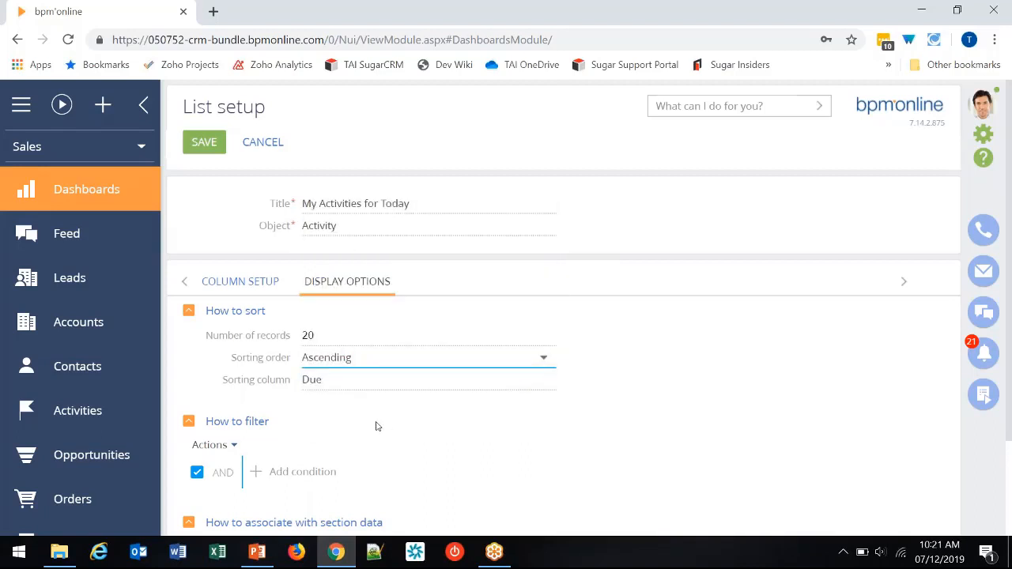
- Add a filter condition that the activity's Status is not equal to Completed or Canceled
scroll(351, 427, "down", 1)
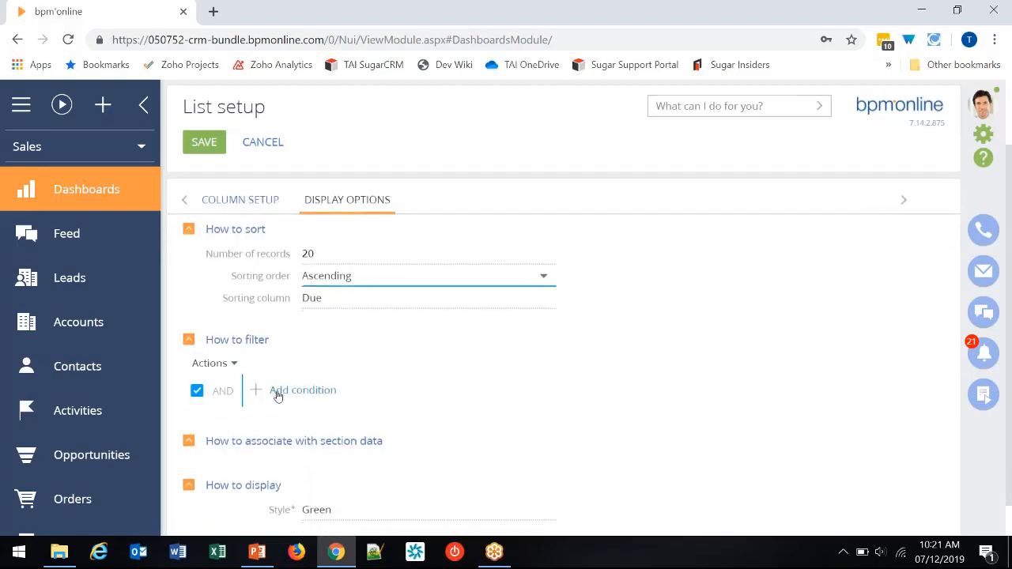
scroll(281, 392, "down", 1)
left_click(295, 352)
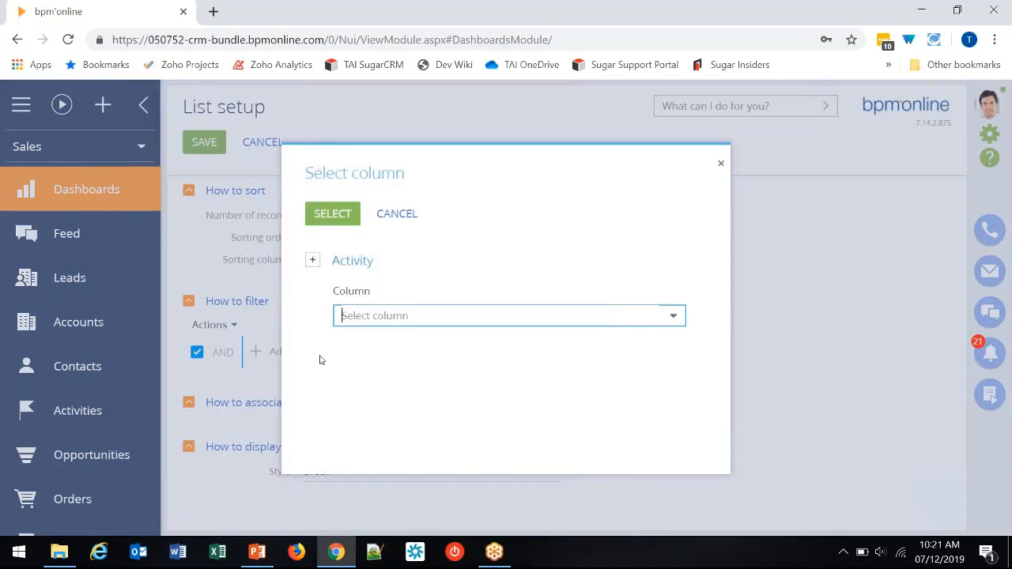
type("sta")
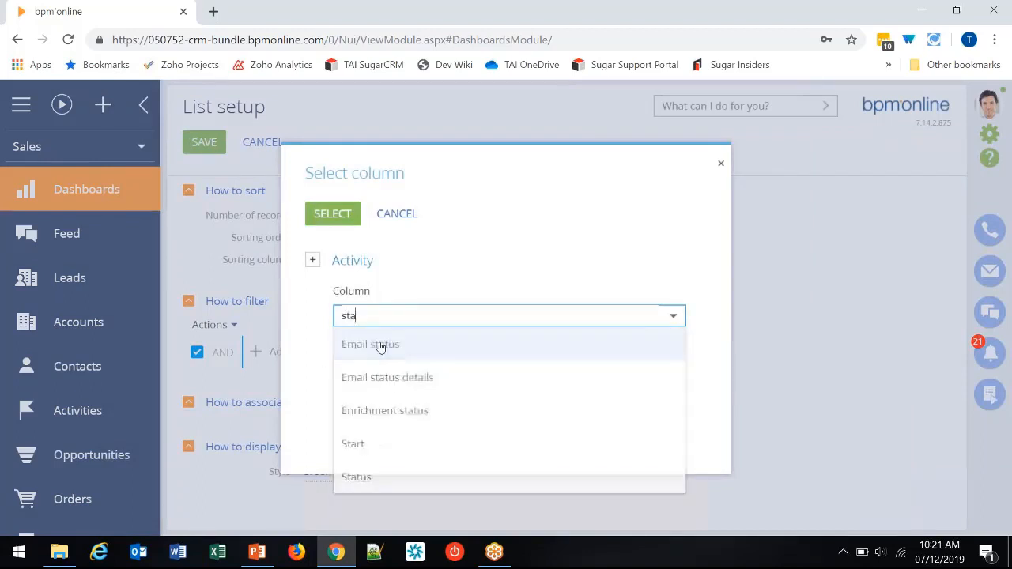
left_click(367, 472)
left_click(332, 226)
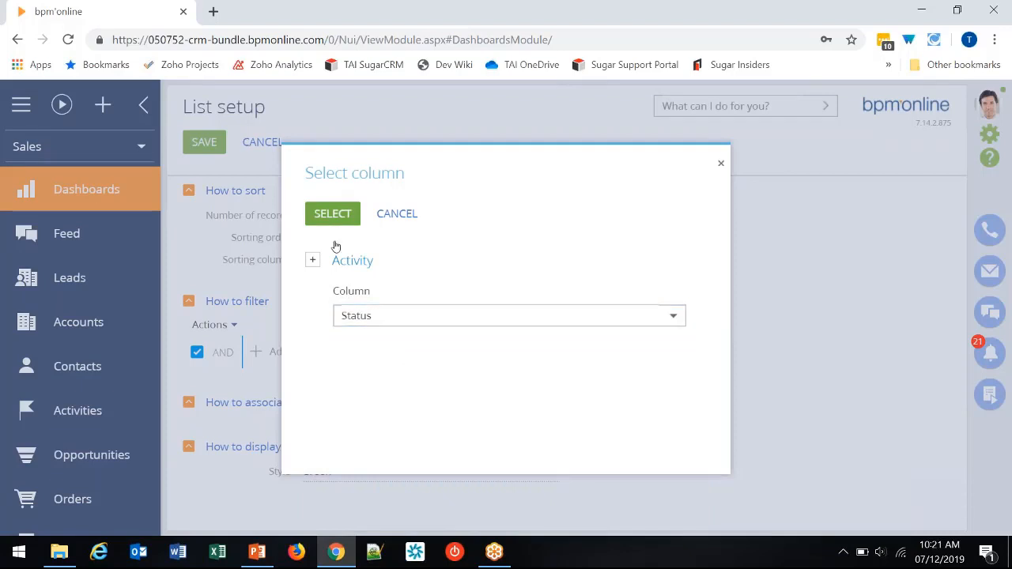
left_click(321, 346)
left_click(334, 370)
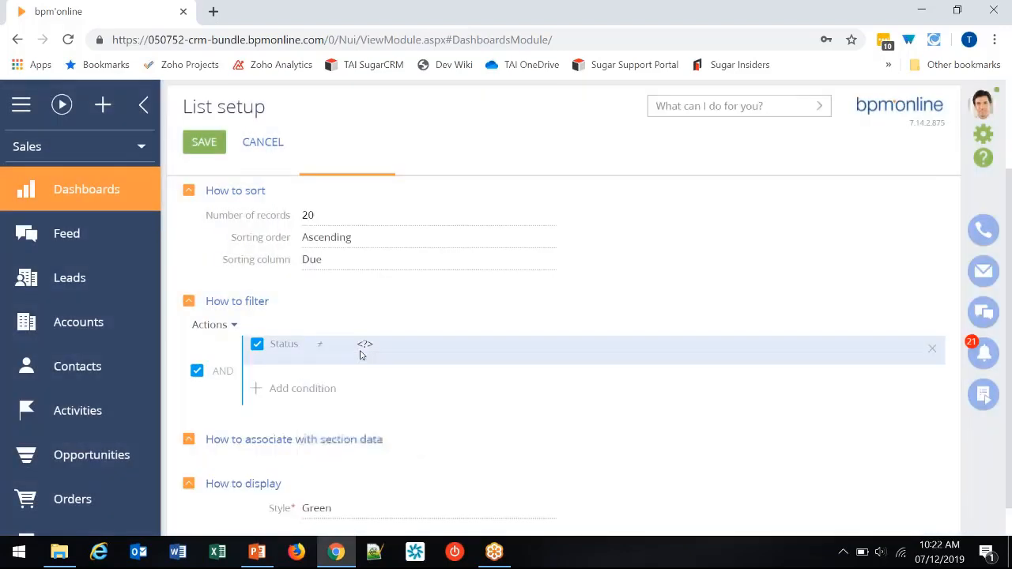
left_click(362, 346)
left_click(255, 284)
left_click(247, 257)
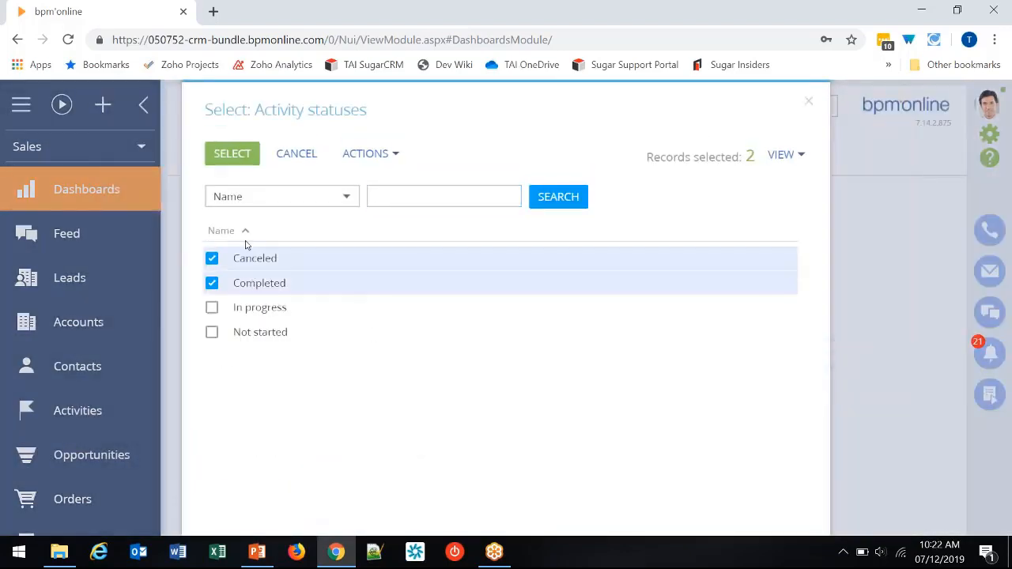
left_click(233, 153)
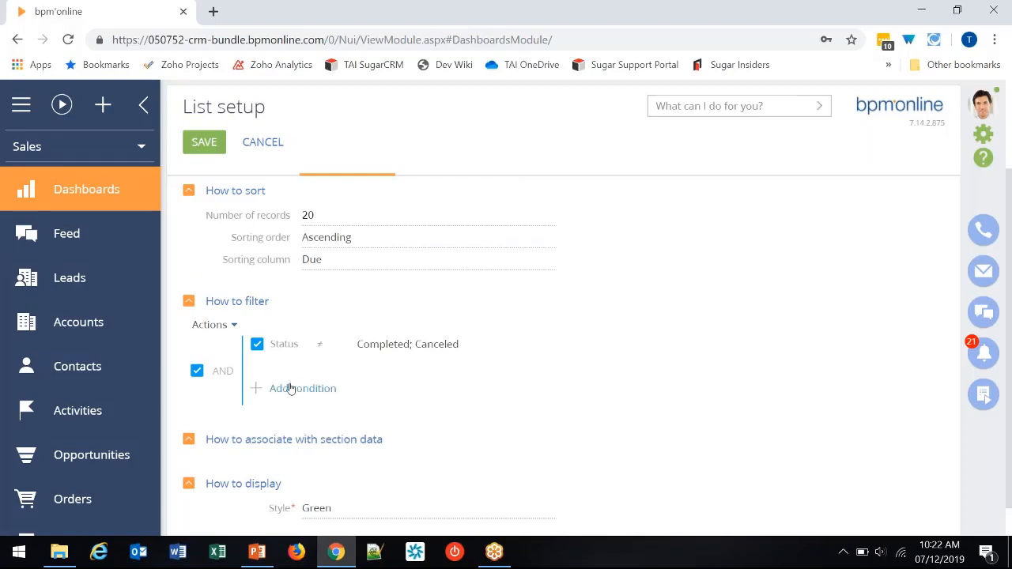
- Add a filter condition that the activity's Due date is less than or equal to Today
left_click(290, 388)
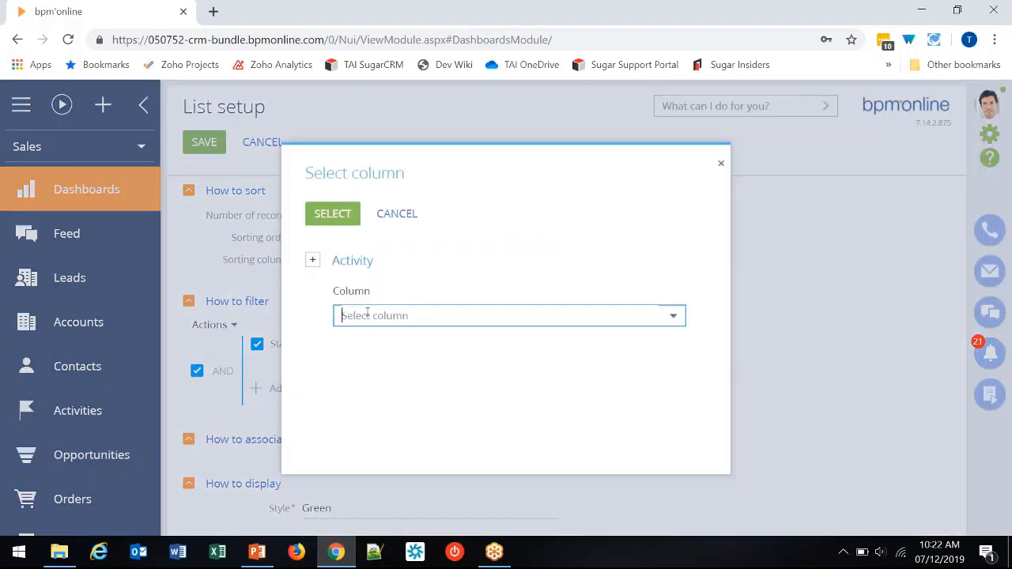
type("due")
left_click(353, 343)
left_click(332, 213)
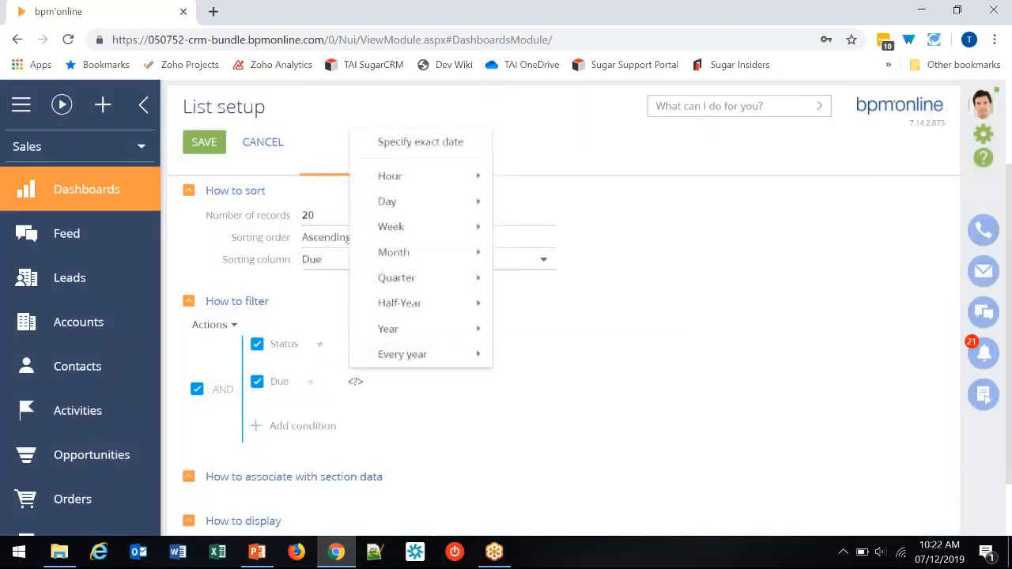
left_click(316, 387)
left_click(315, 387)
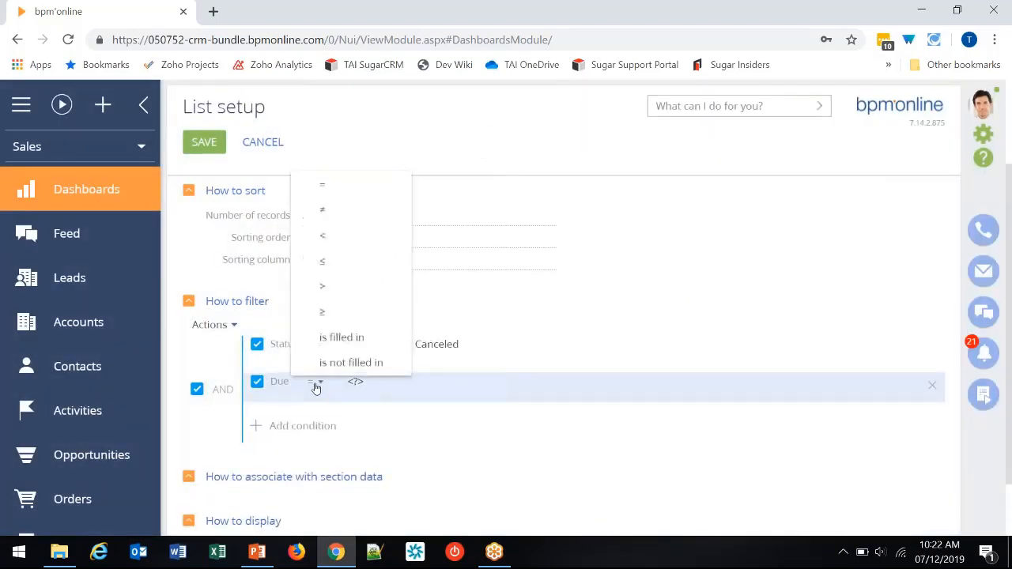
left_click(318, 266)
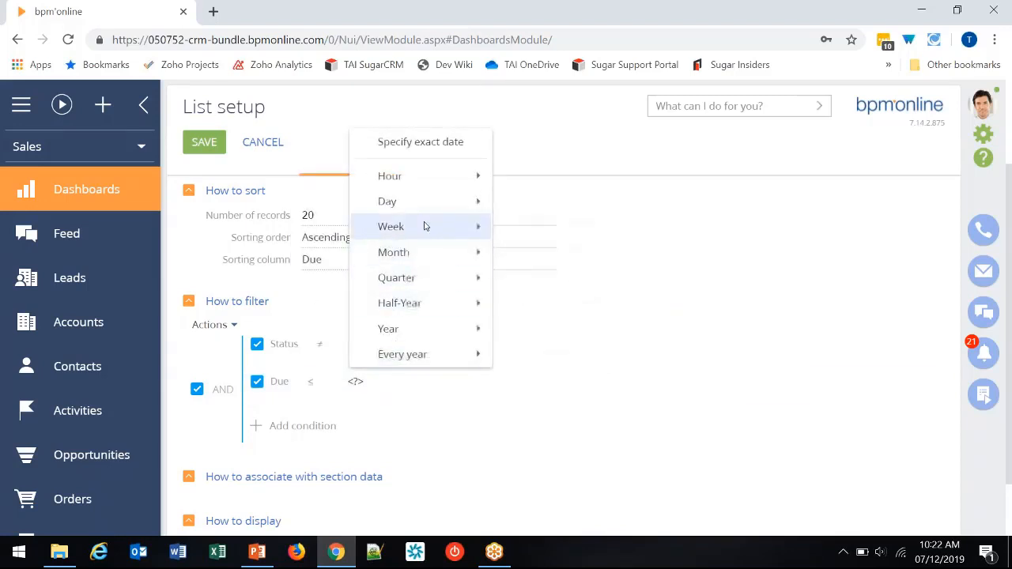
mouse_move(424, 204)
left_click(546, 223)
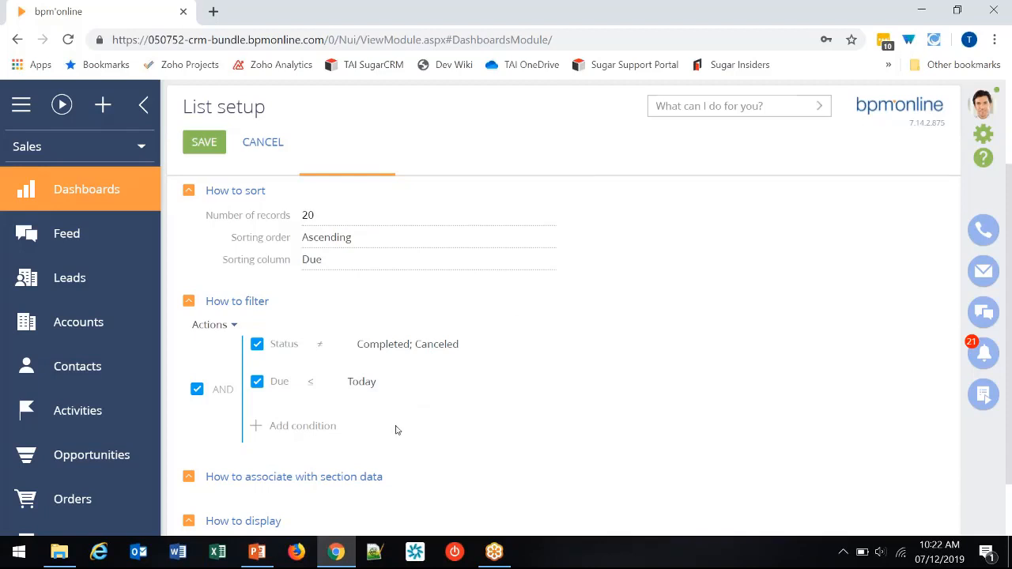
- Add a filter condition that the activity's Owner equals the current contact, and save the list setup
left_click(326, 428)
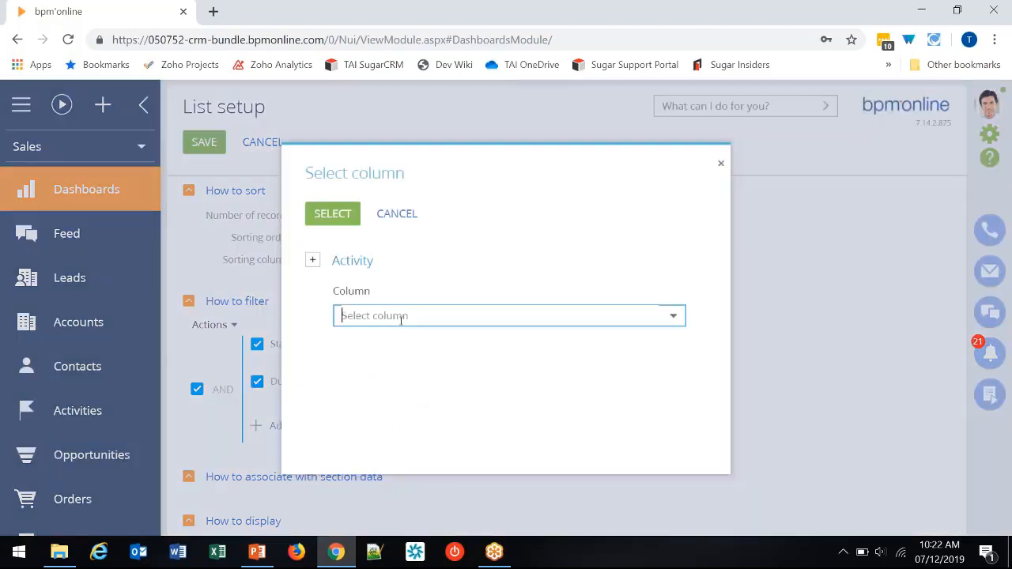
type("own")
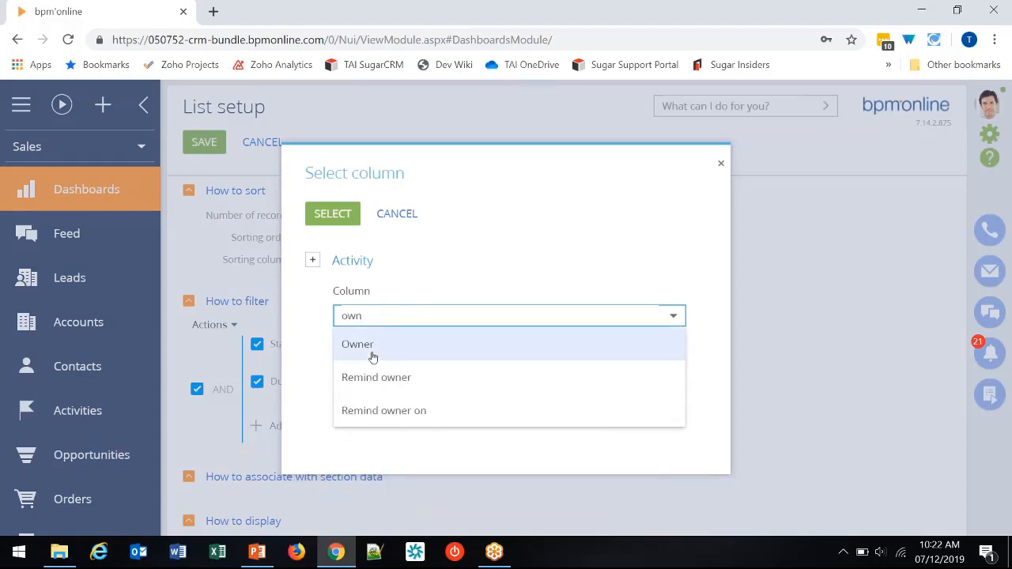
left_click(370, 348)
left_click(332, 213)
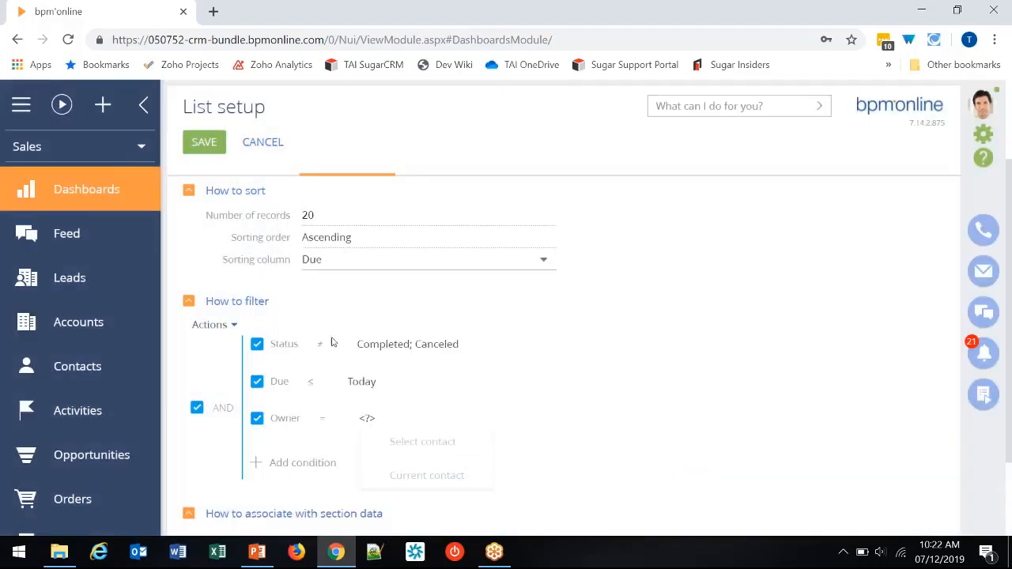
left_click(427, 475)
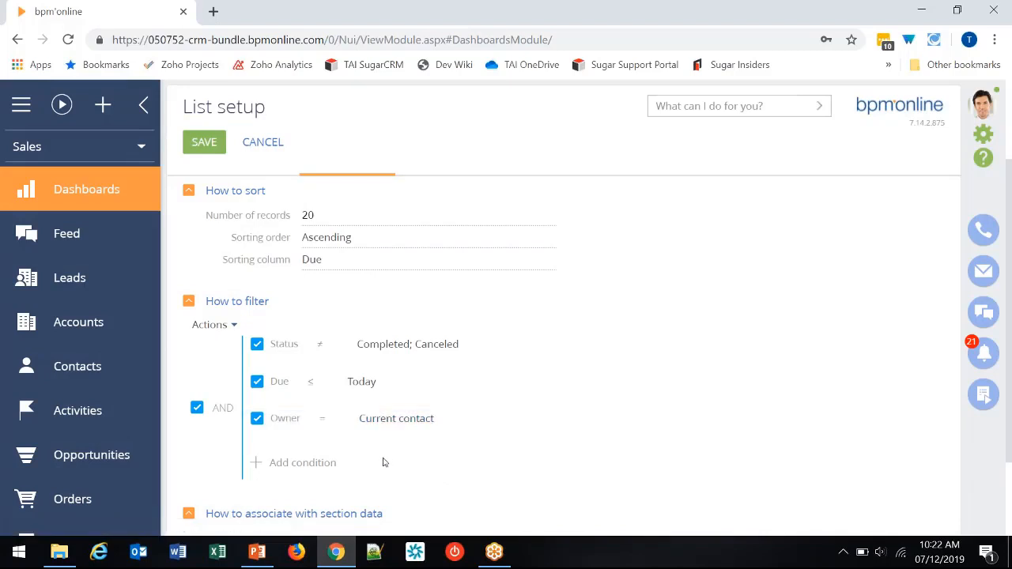
scroll(378, 460, "up", 2)
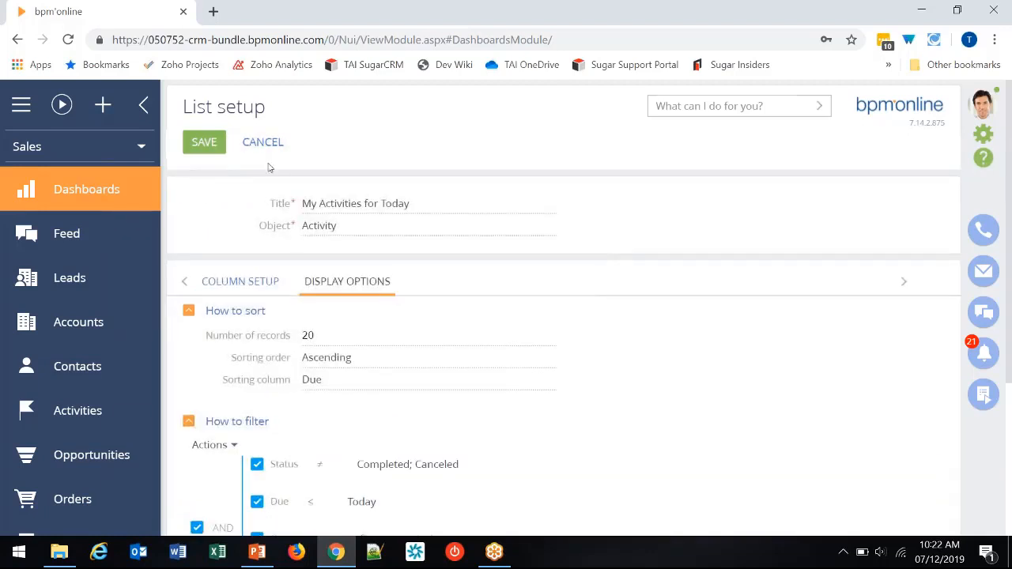
left_click(205, 144)
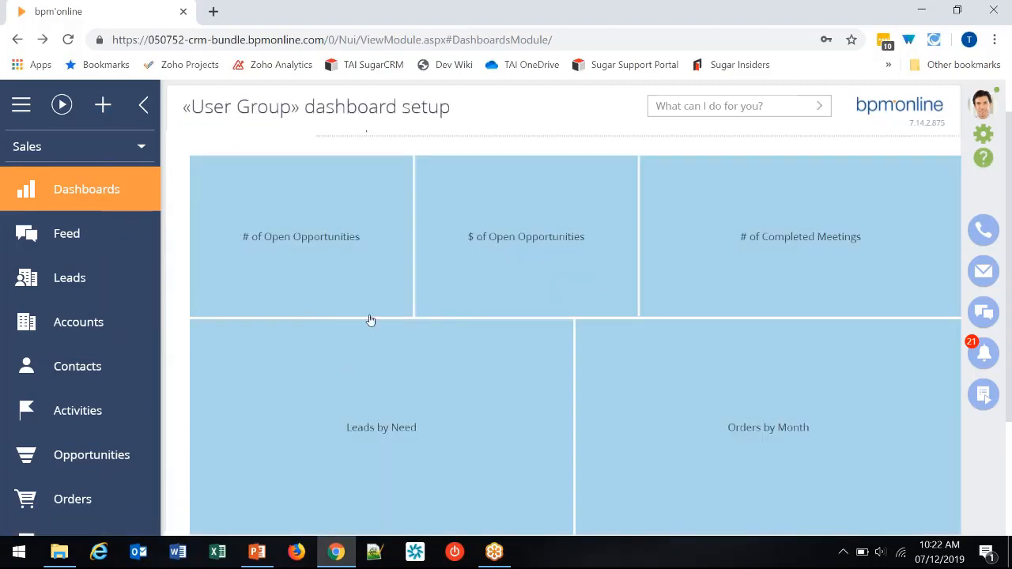
- Autofit the My Activities for Today list to the dashboard's width, increase its height by five rows, and save the dashboard
scroll(474, 411, "down", 2)
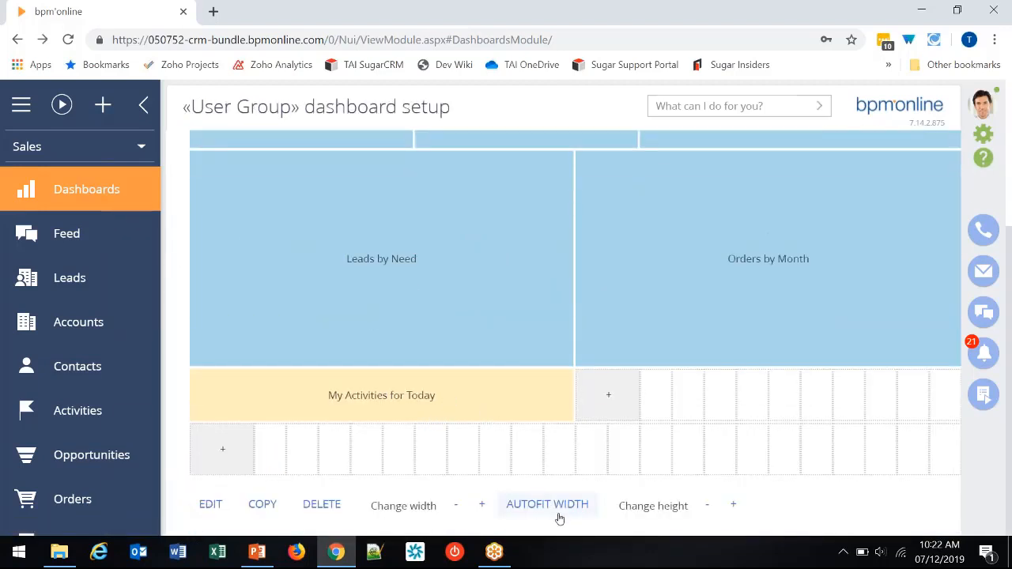
left_click(732, 508)
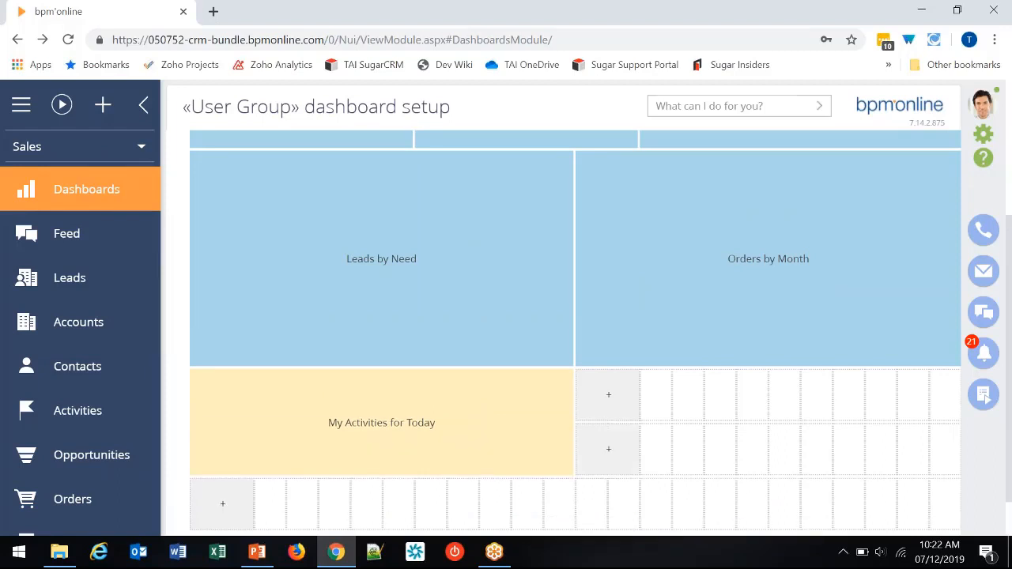
scroll(731, 503, "down", 1)
left_click(730, 504)
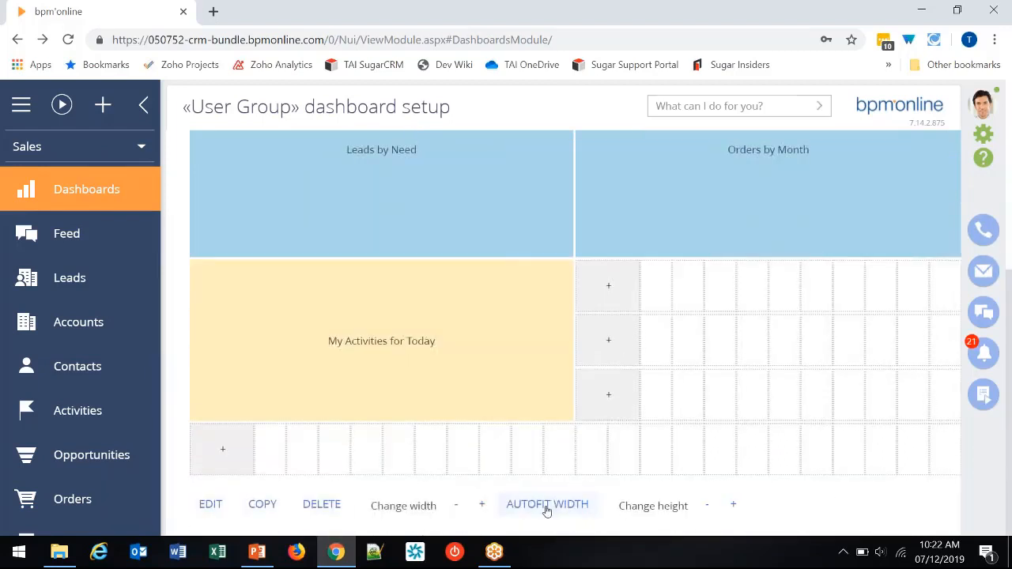
left_click(546, 506)
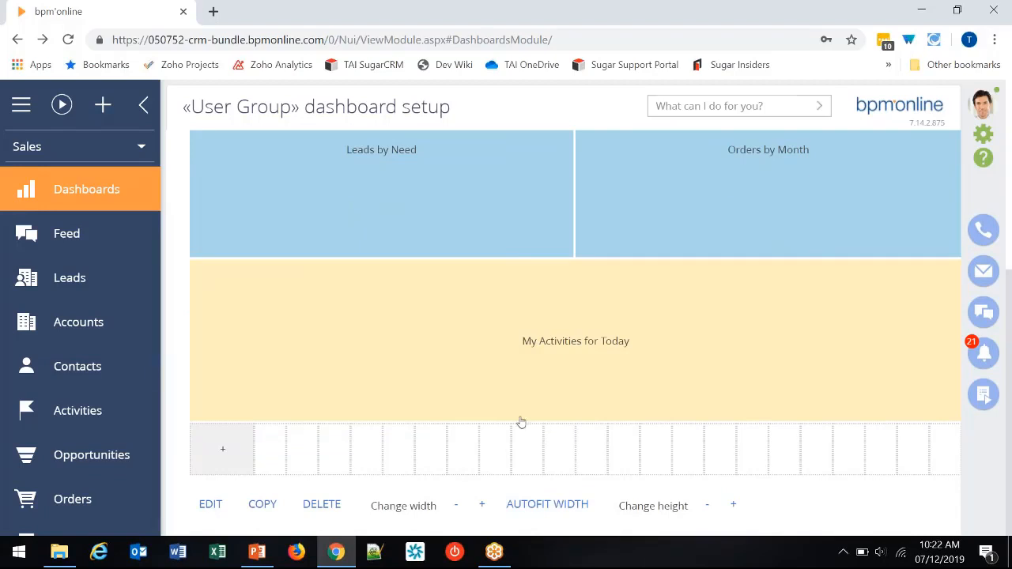
left_click(733, 506)
scroll(544, 450, "down", 1)
left_click(734, 506)
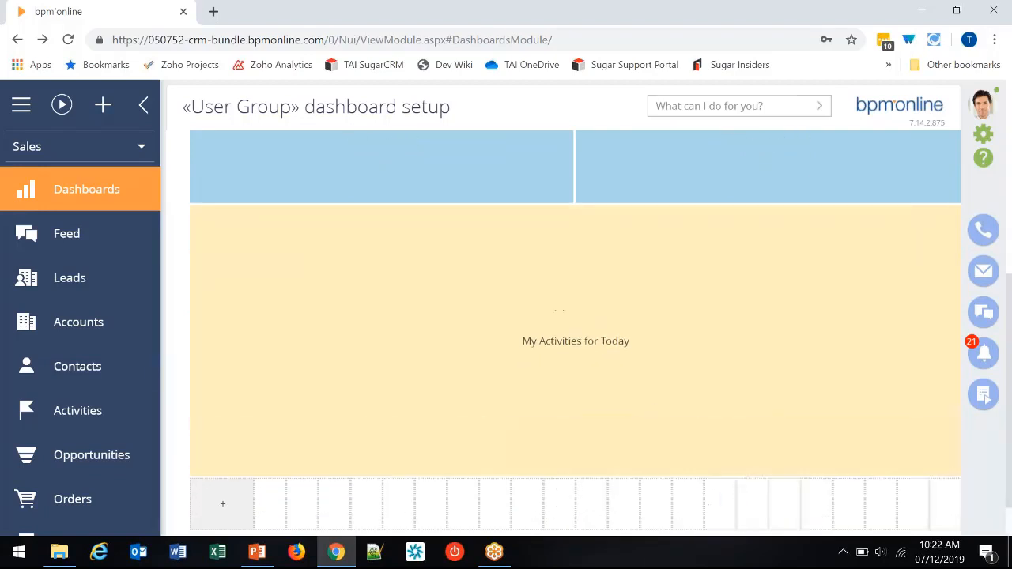
scroll(734, 506, "down", 1)
left_click(734, 506)
scroll(638, 438, "up", 5)
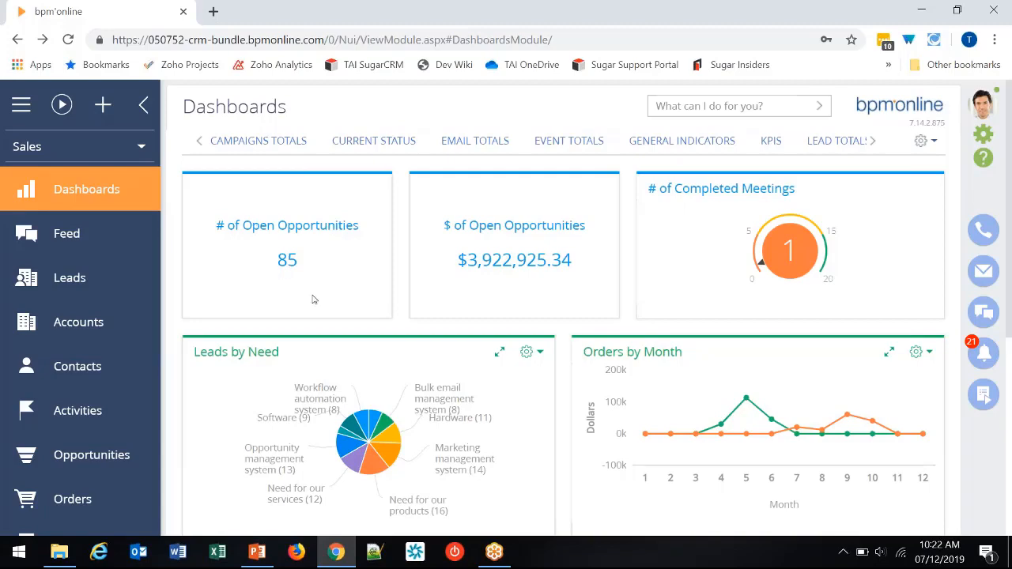
- Review the finished dashboard, including the records in the My Activities for Today list
scroll(312, 299, "down", 3)
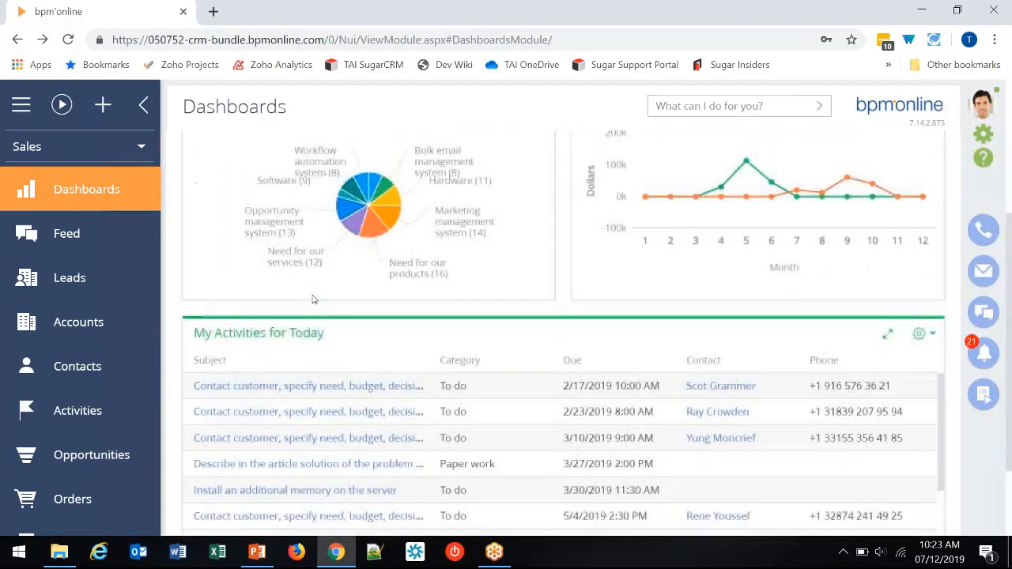
scroll(312, 299, "down", 1)
scroll(312, 299, "down", 2)
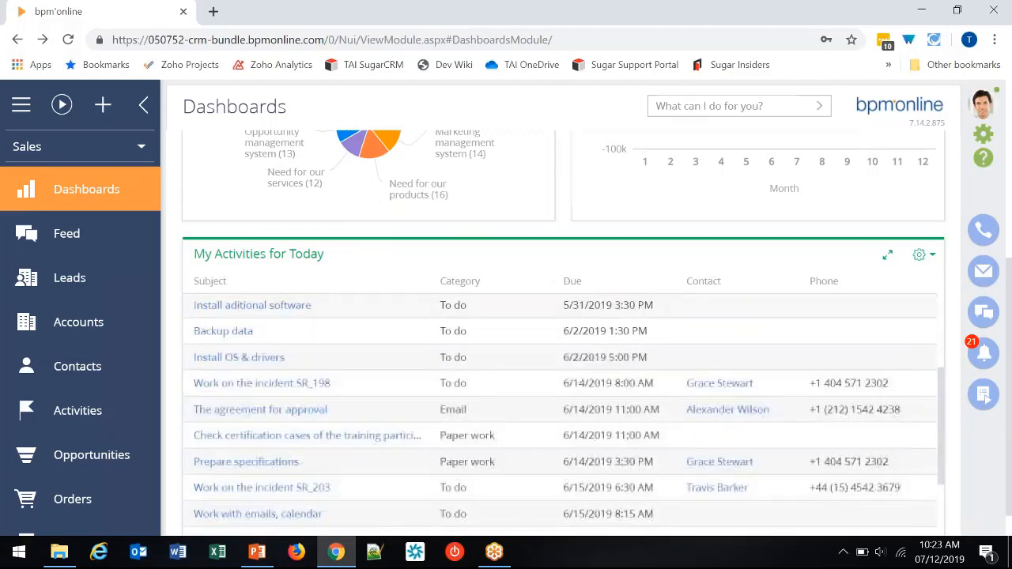
scroll(189, 346, "up", 6)
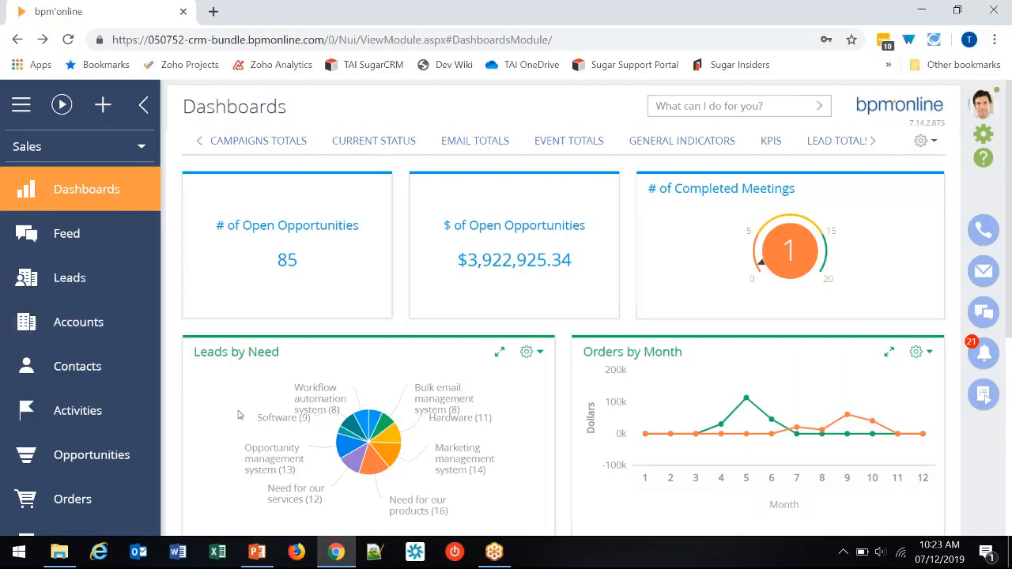
- Drill down the Hardware slice of the Leads by Need chart into a bar chart by lead Owner, and return to the original pie chart
mouse_move(390, 439)
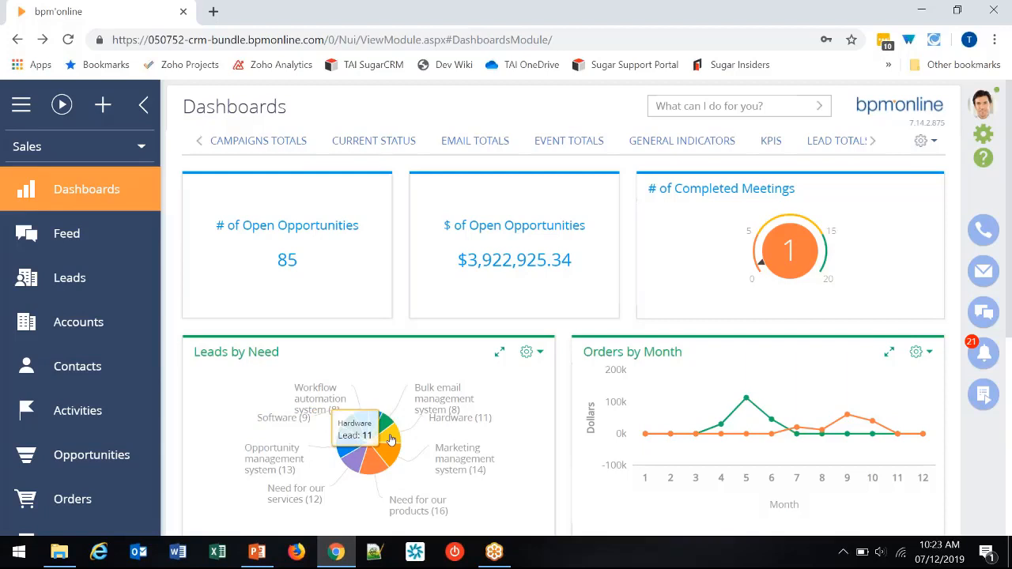
left_click(390, 440)
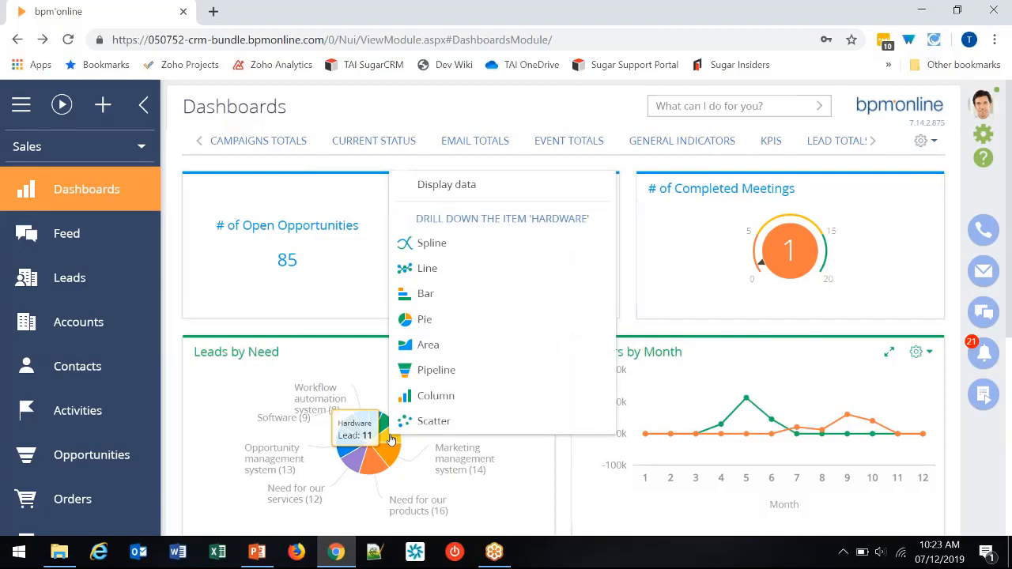
left_click(451, 293)
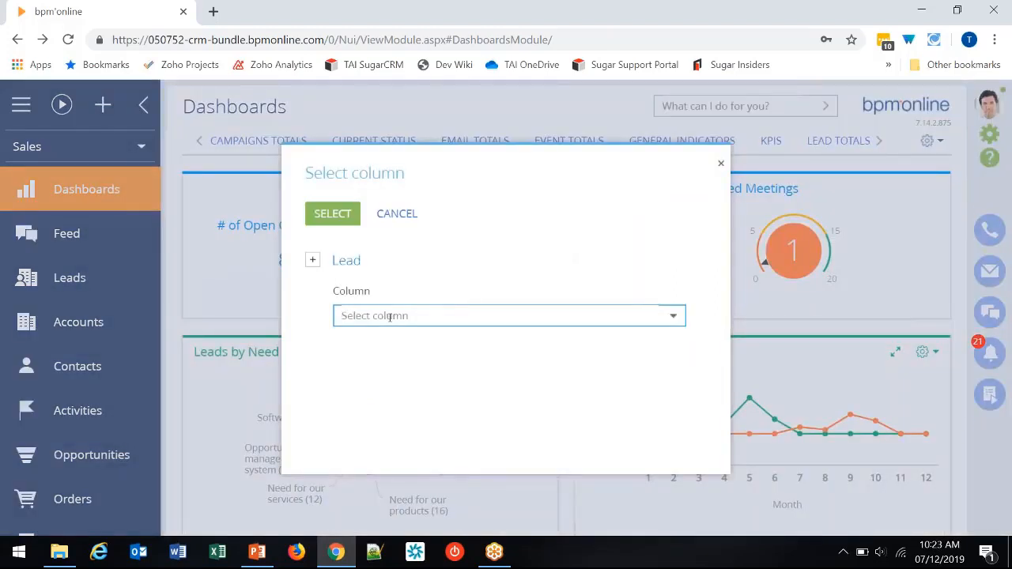
left_click(390, 317)
type("own")
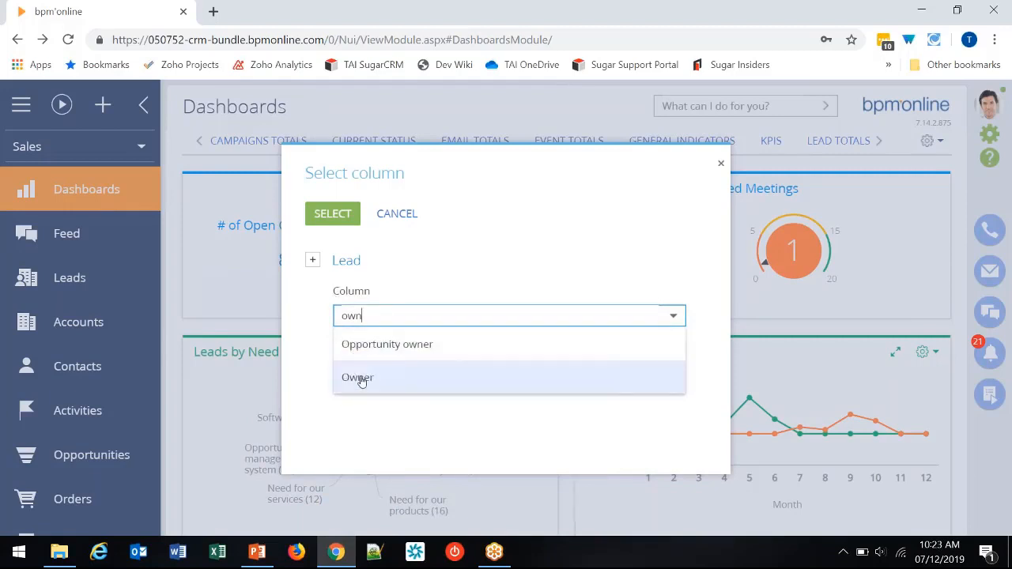
left_click(360, 378)
left_click(348, 221)
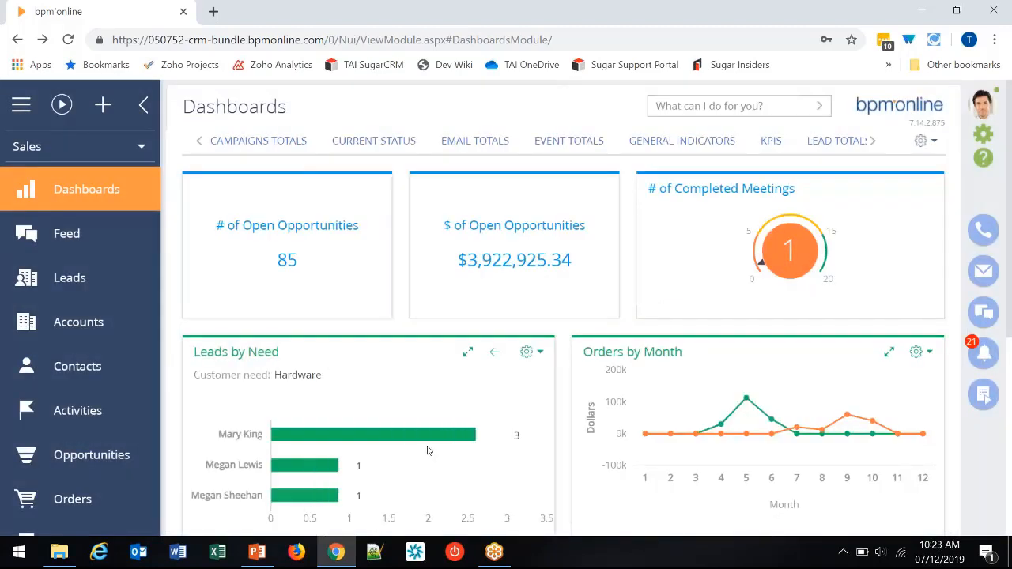
scroll(433, 465, "down", 1)
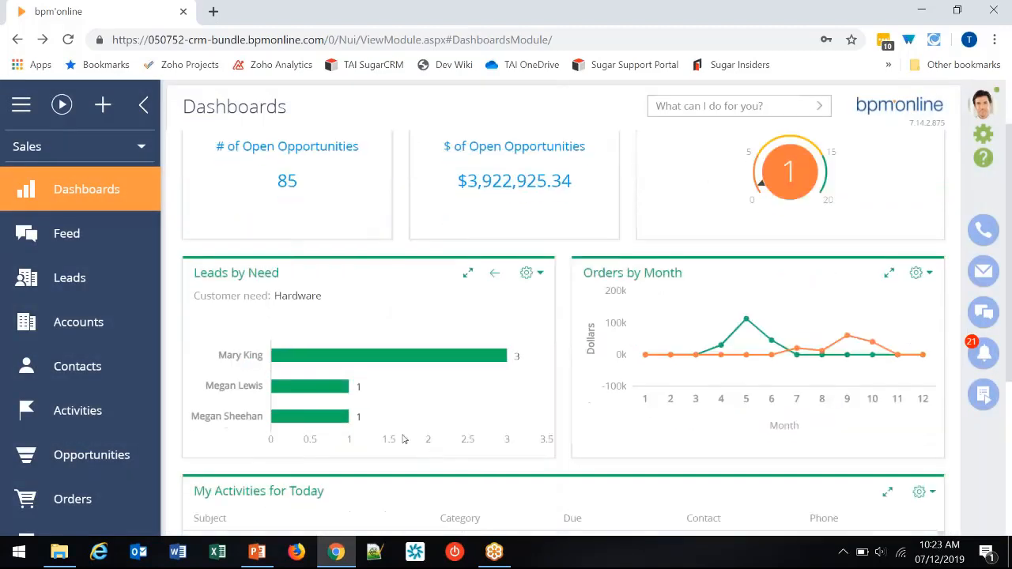
mouse_move(405, 407)
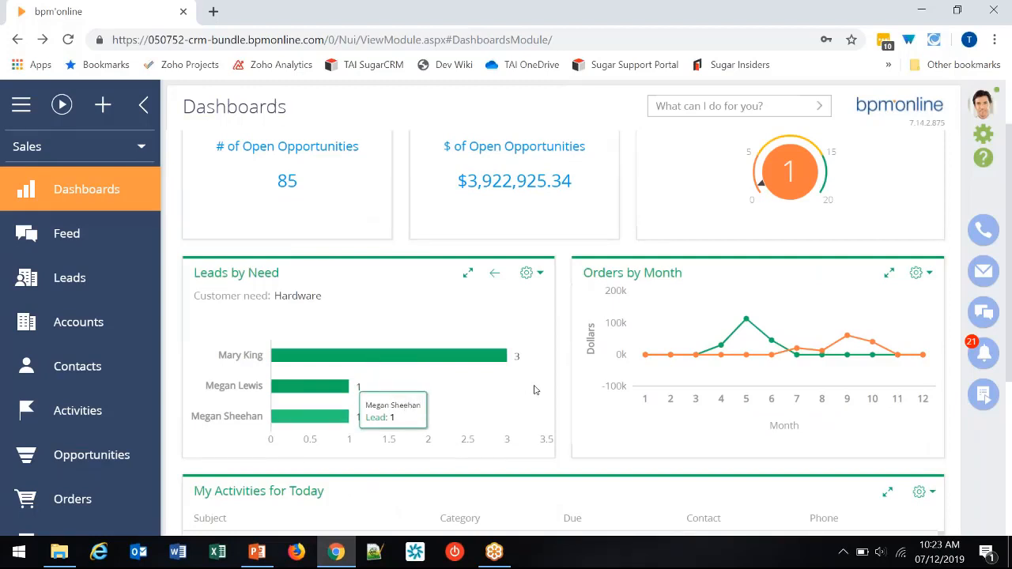
left_click(492, 275)
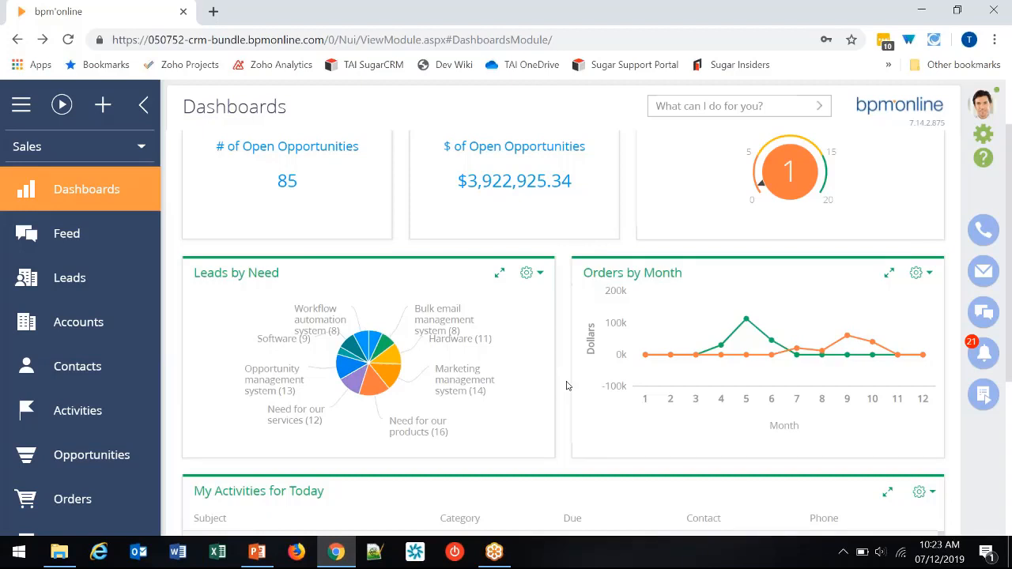
- Open the access rights setup for the current dashboard
scroll(566, 386, "up", 1)
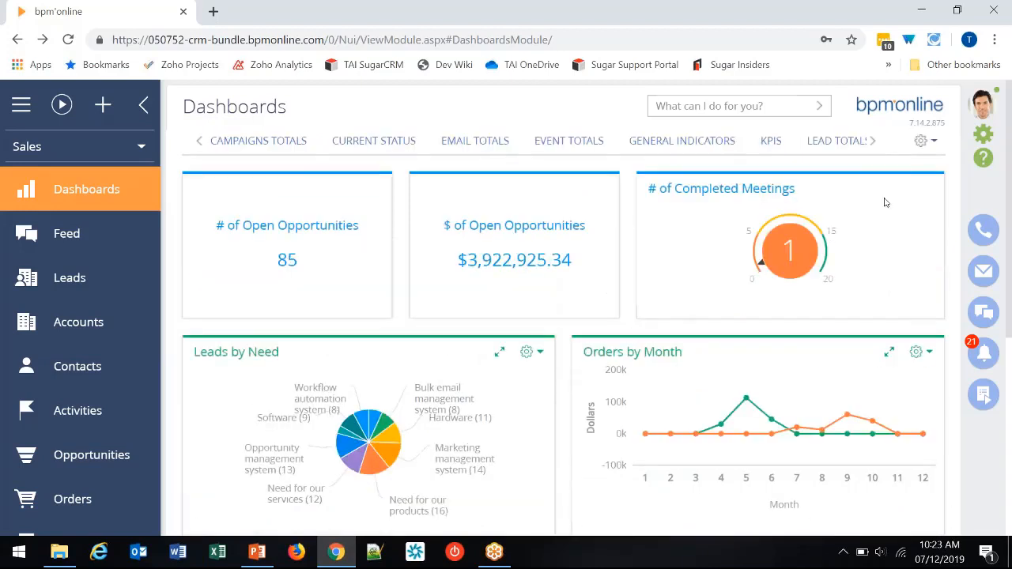
left_click(922, 145)
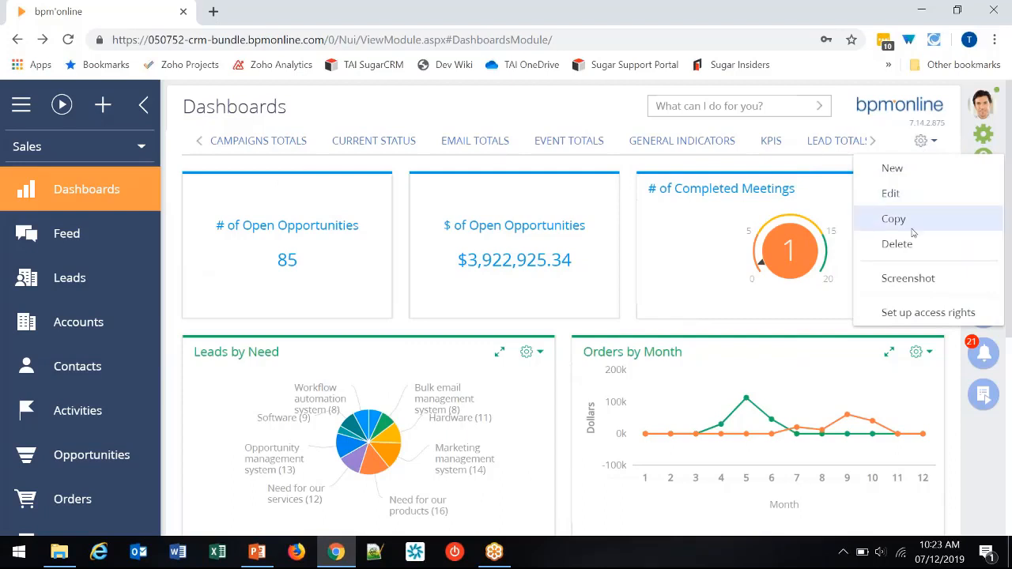
left_click(906, 313)
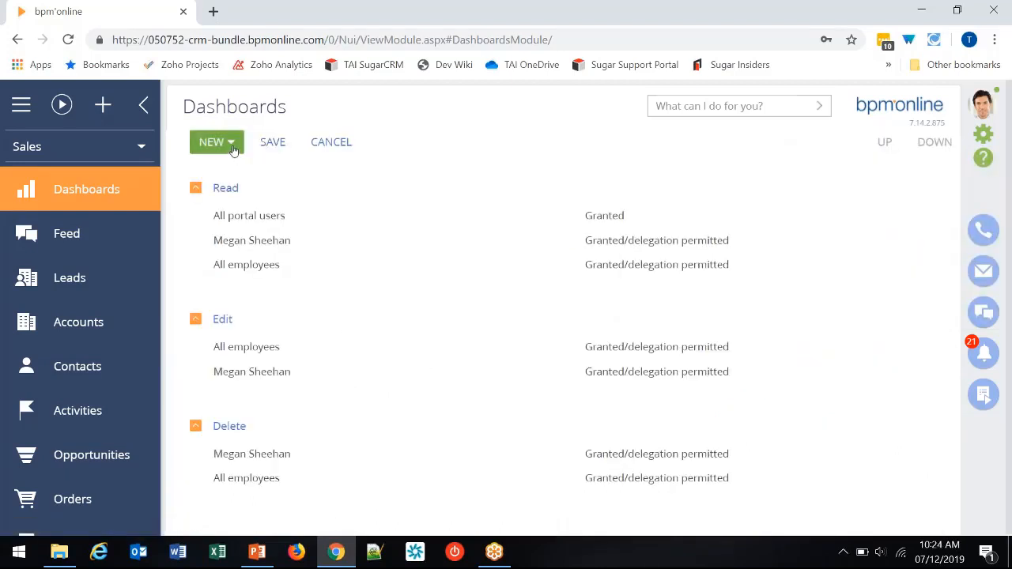